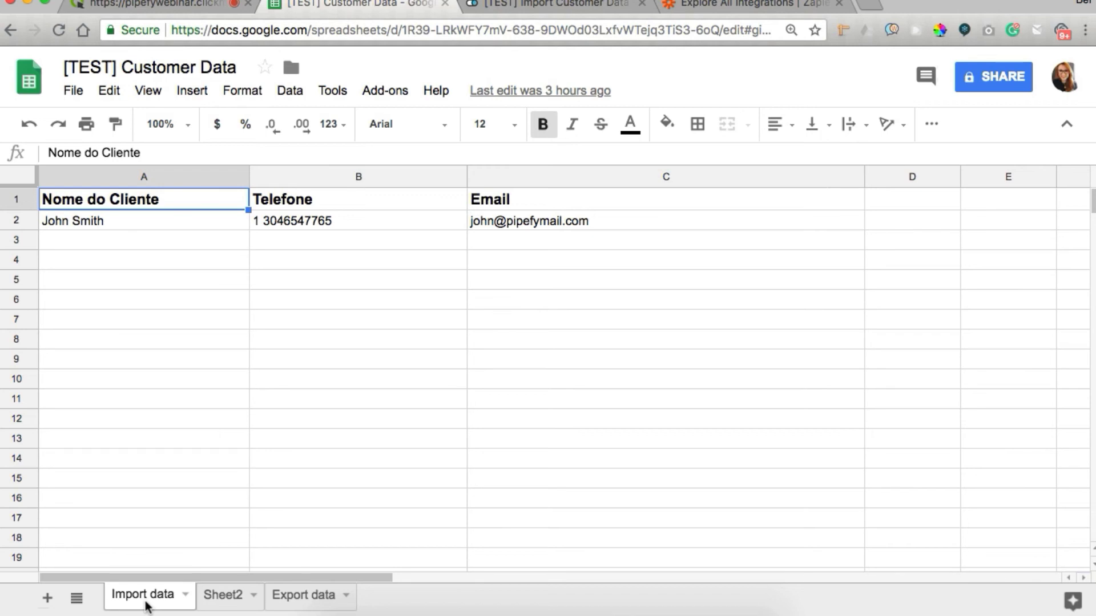
Examine the Import data worksheet's columns and rows and compare its headers with the fields of Pipefy's new-card form.
click(334, 178)
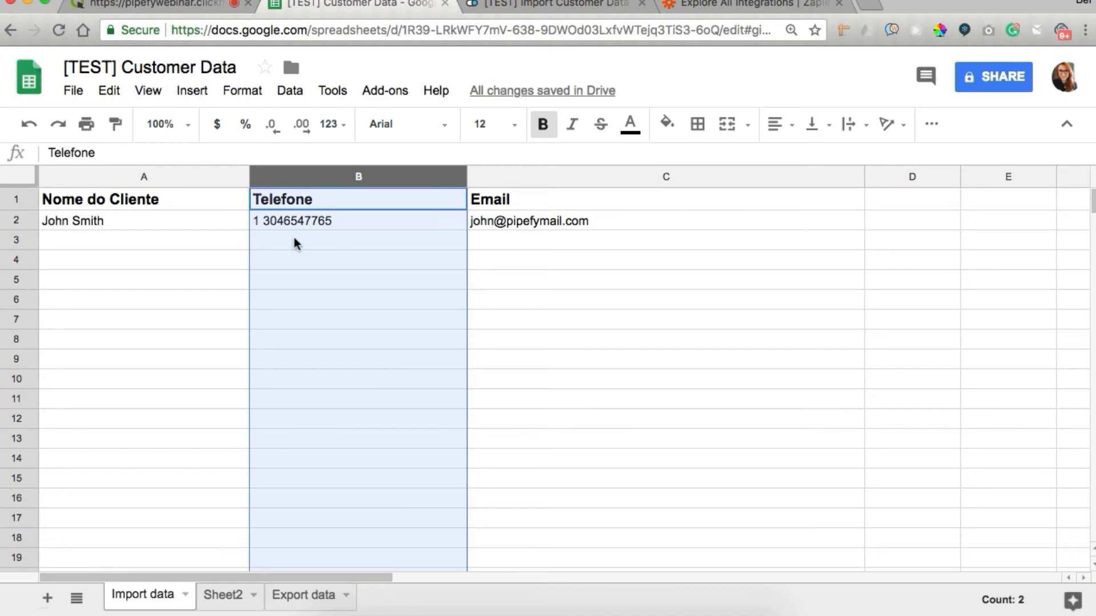
click(500, 178)
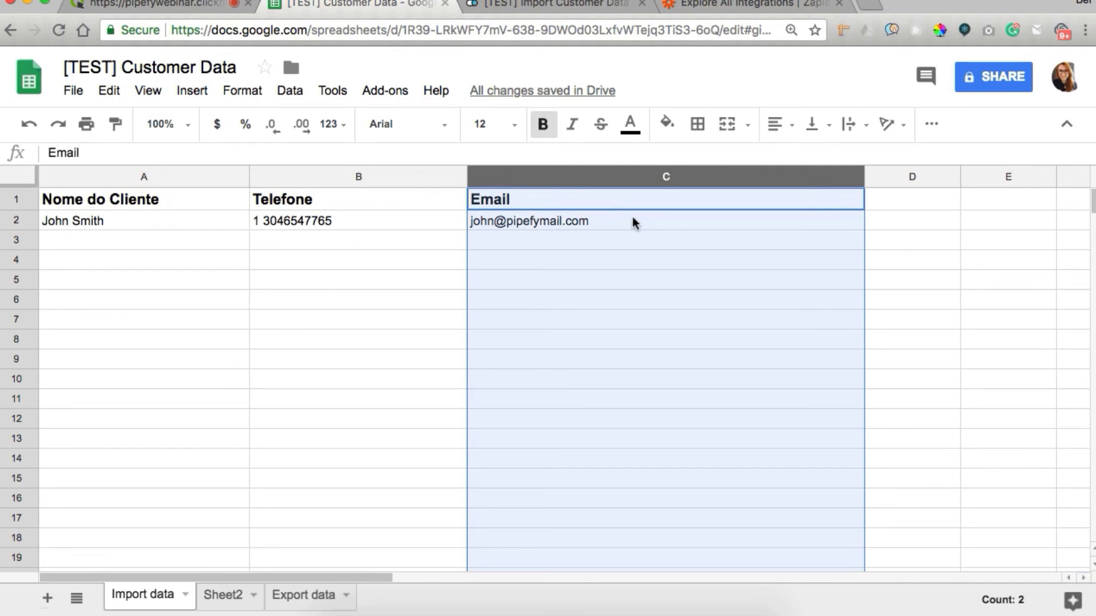
click(208, 239)
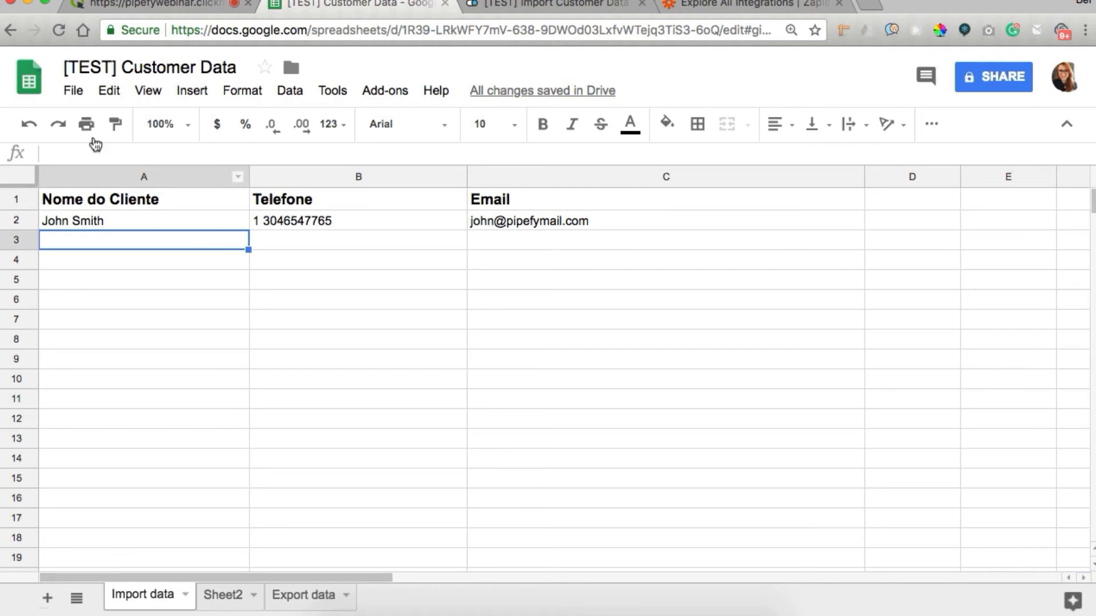
click(27, 199)
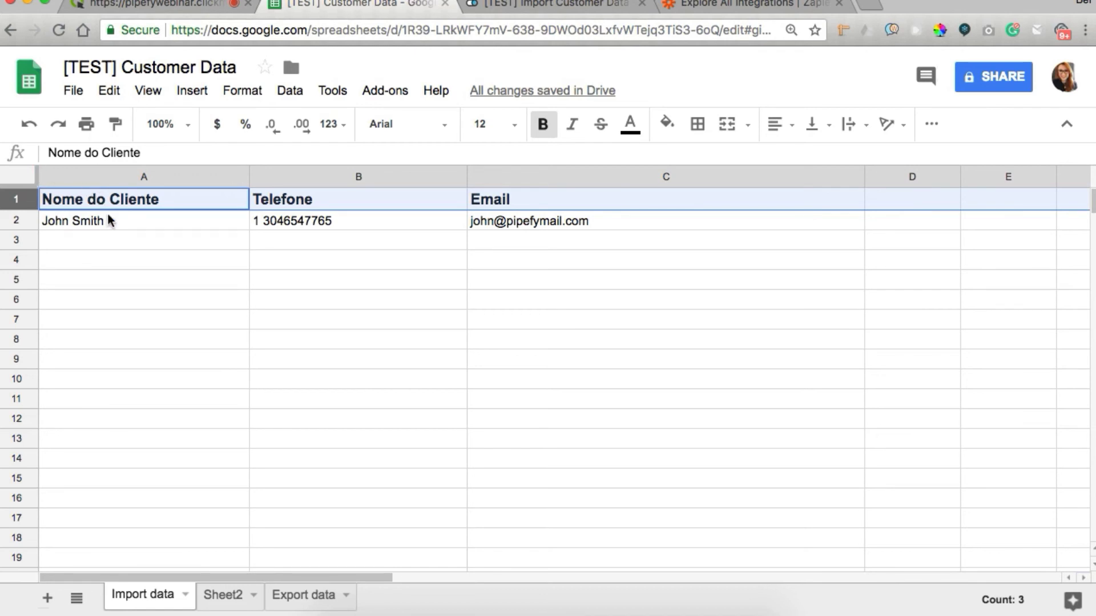
click(510, 5)
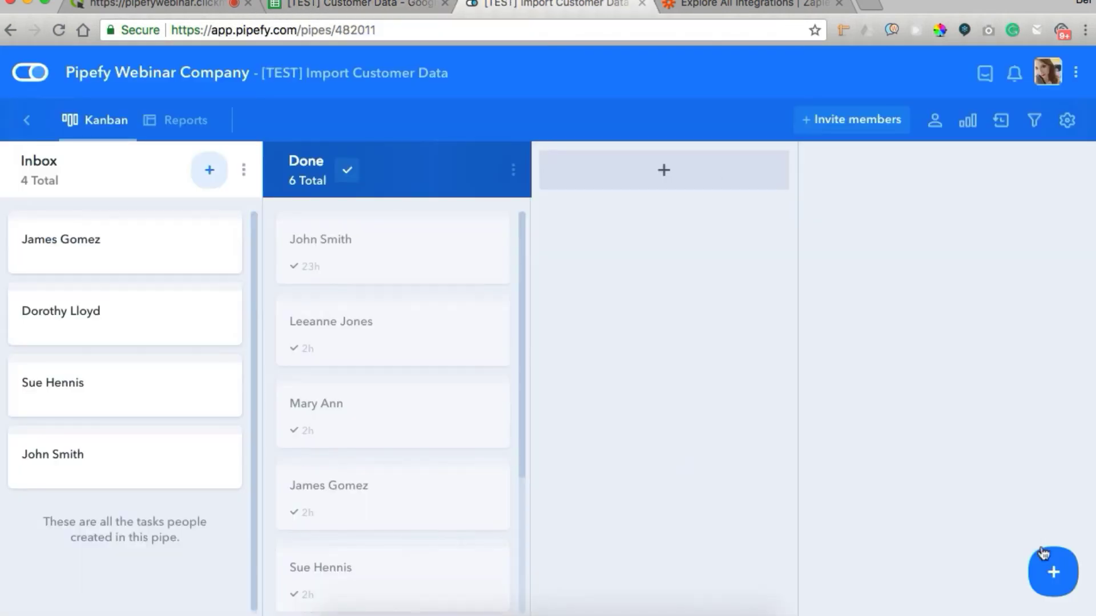
click(1048, 568)
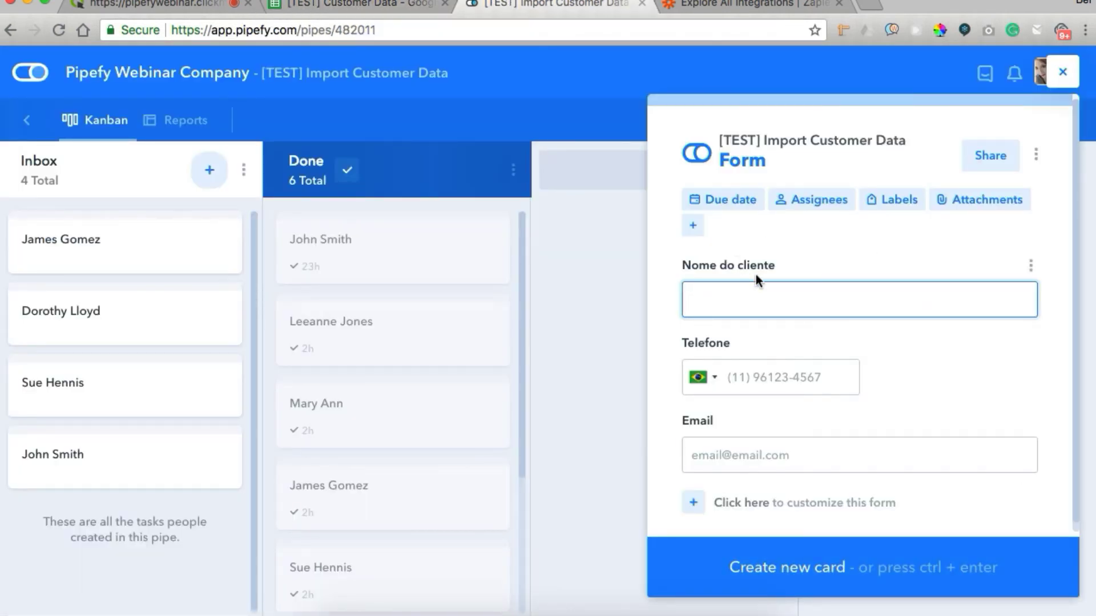
click(354, 4)
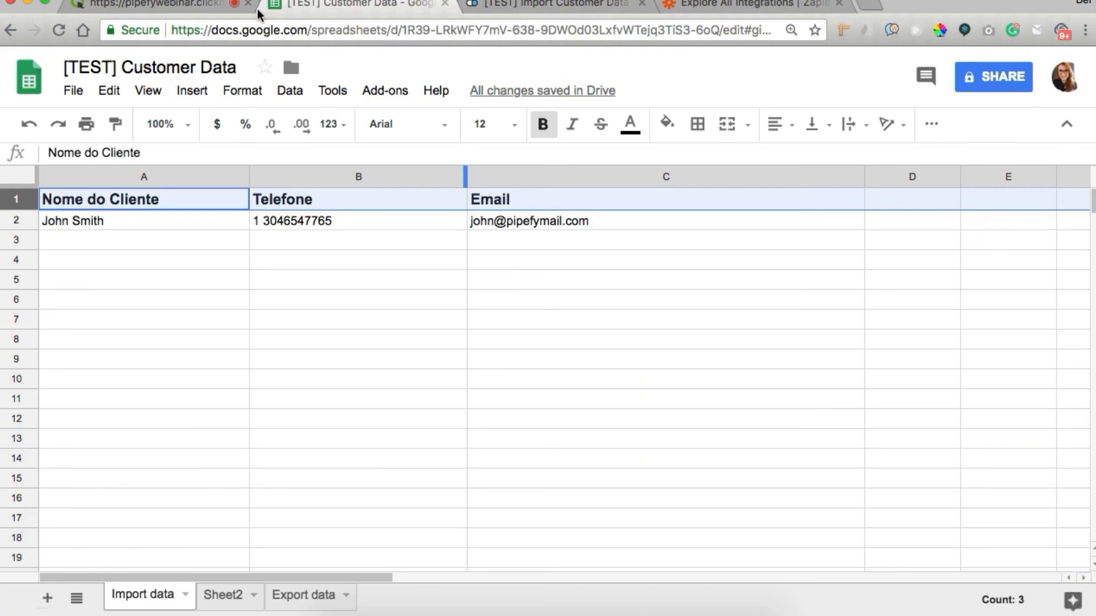
click(17, 221)
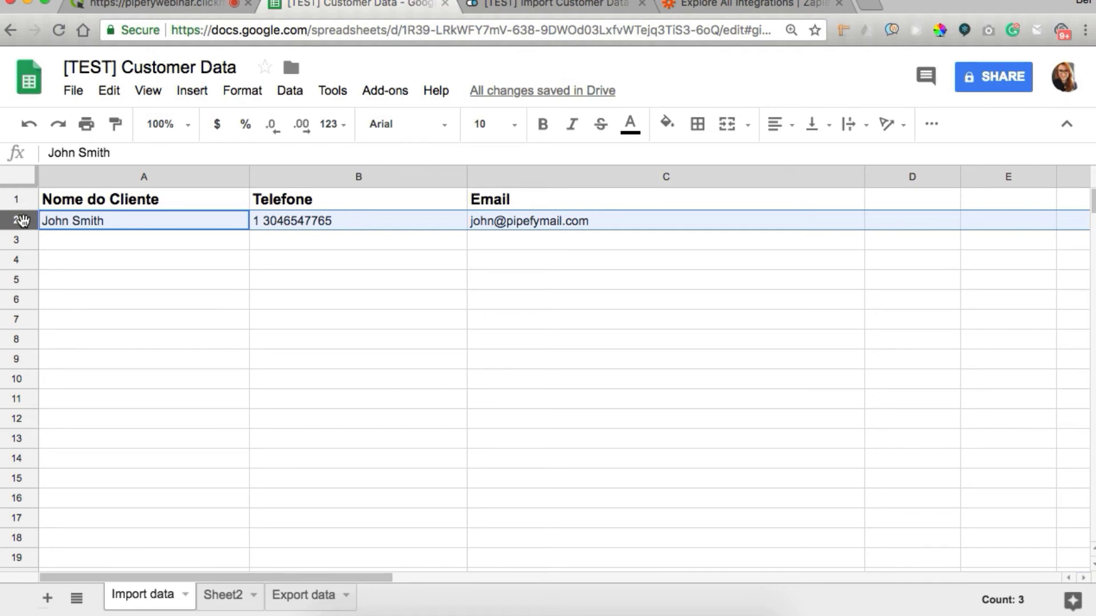
click(59, 237)
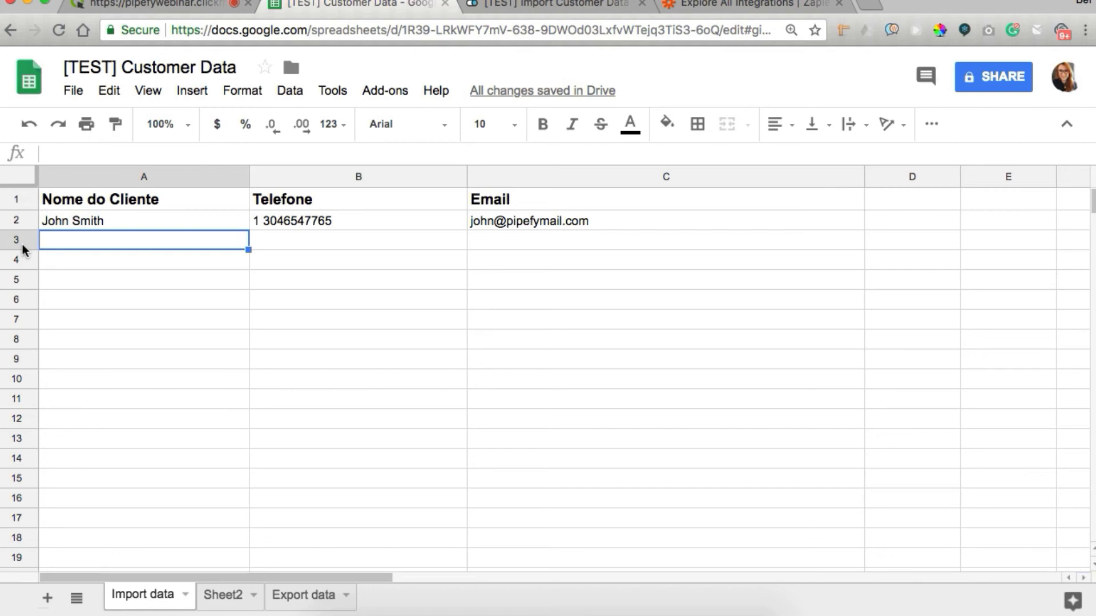
Switch to Zapier and start a new zap with Google Sheets as the trigger app and New Spreadsheet Row as the trigger.
click(714, 12)
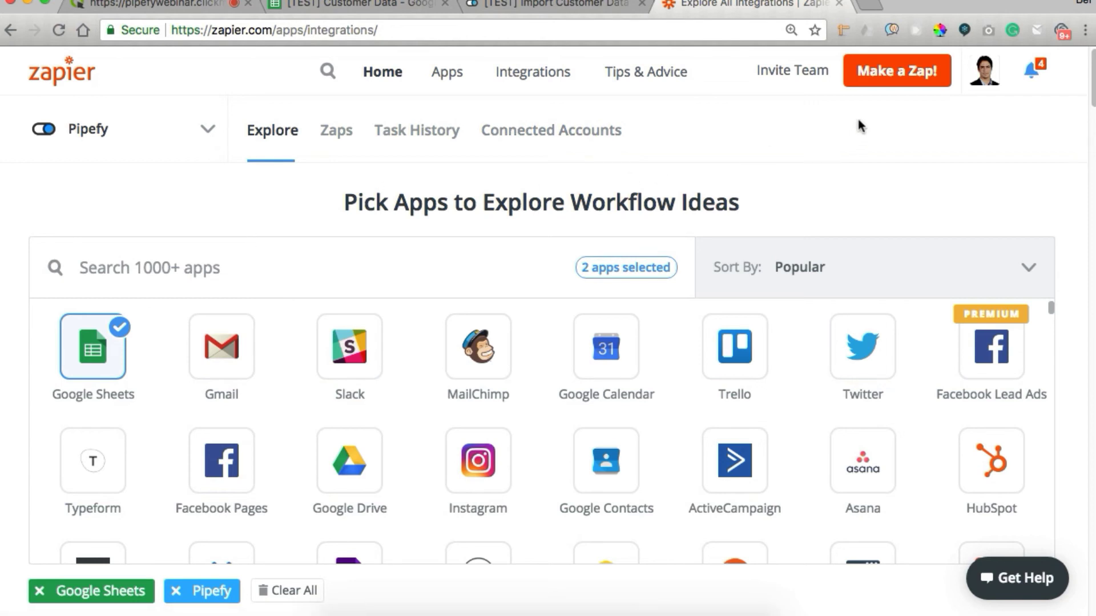
click(885, 68)
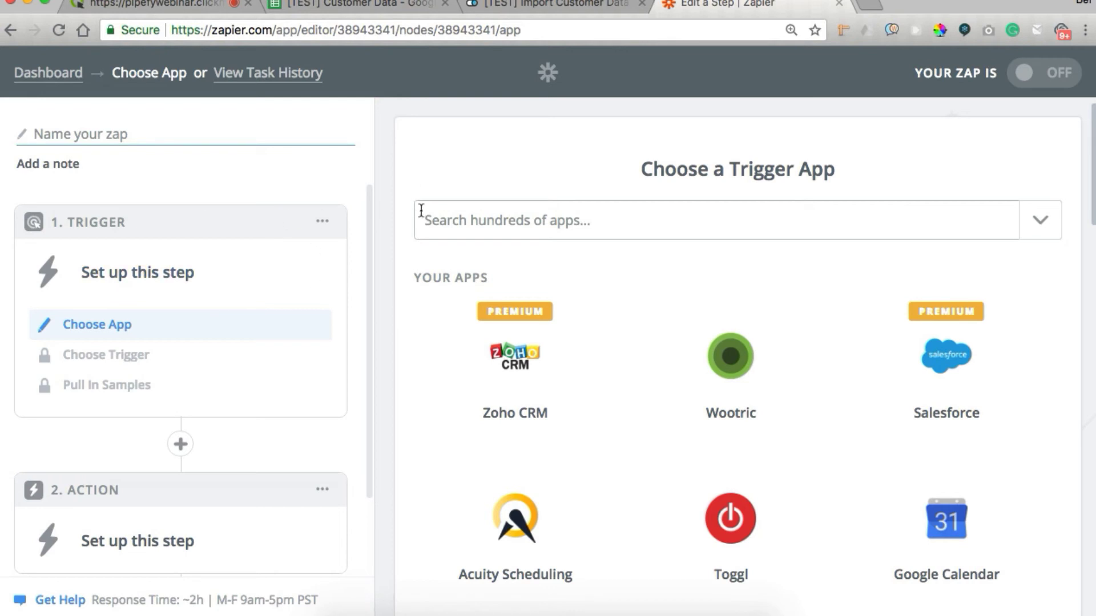
click(465, 216)
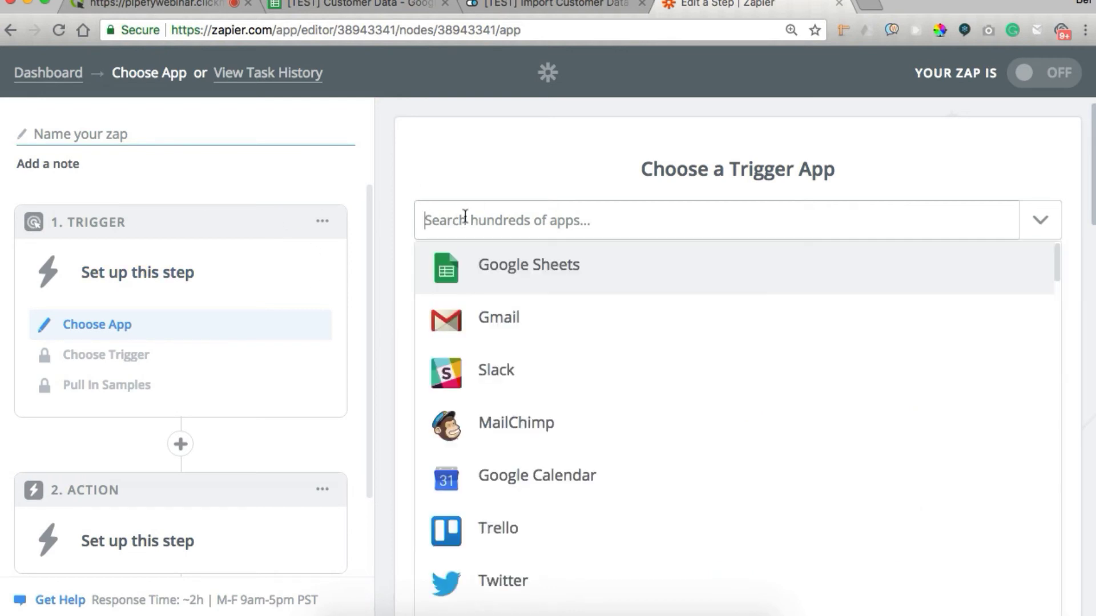
click(477, 267)
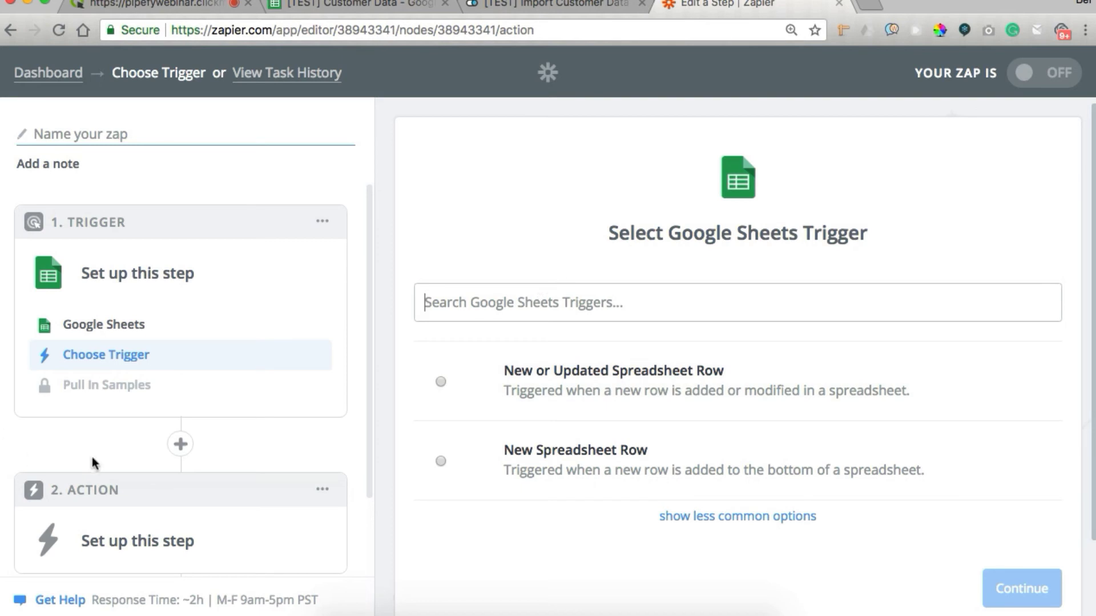
click(442, 462)
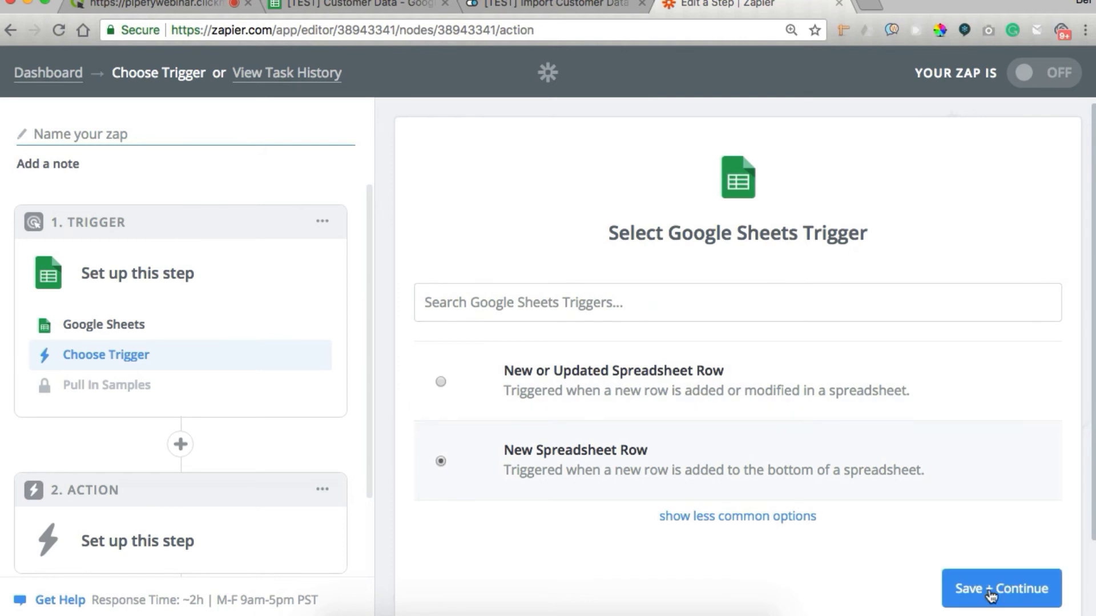
click(990, 594)
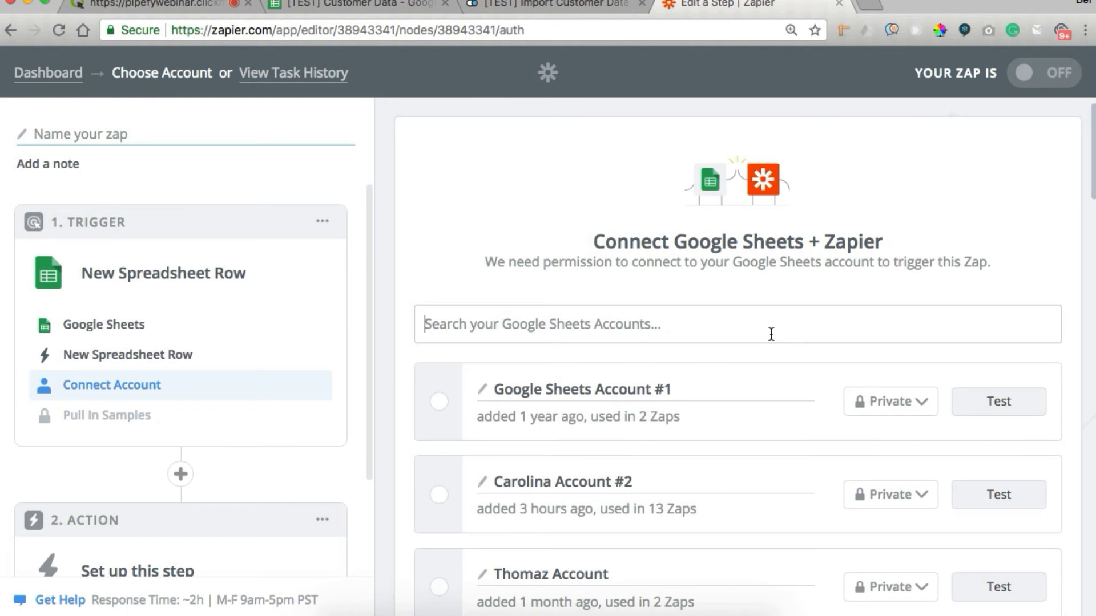
Connect the Pipefy work Google account to Zapier with access allowed, test the connection, and save it as the trigger's account.
scroll(771, 410, down, 20)
scroll(771, 409, down, 3)
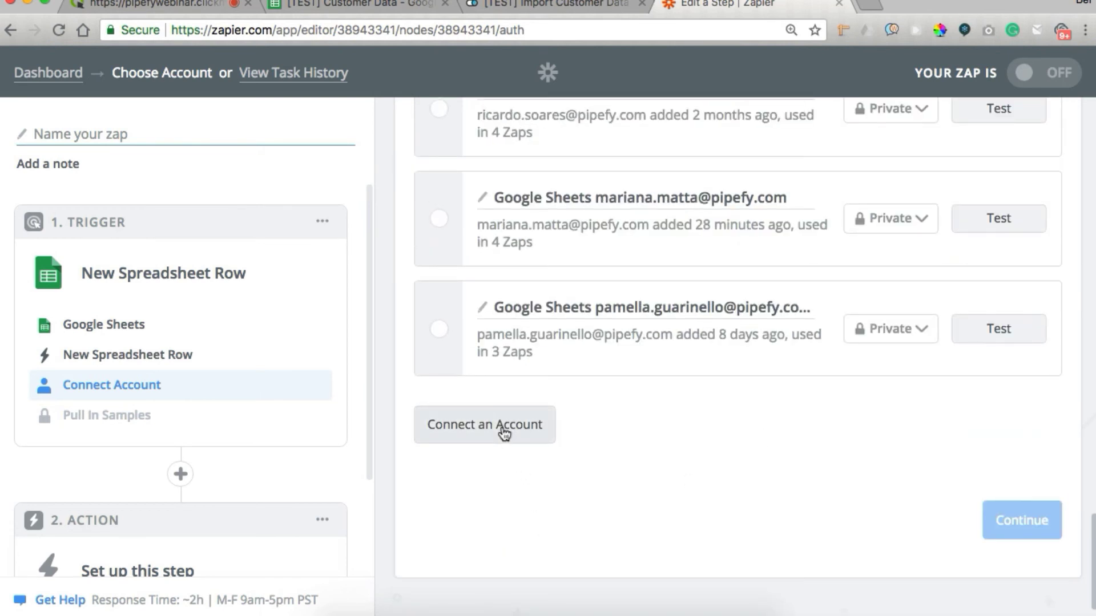
click(504, 432)
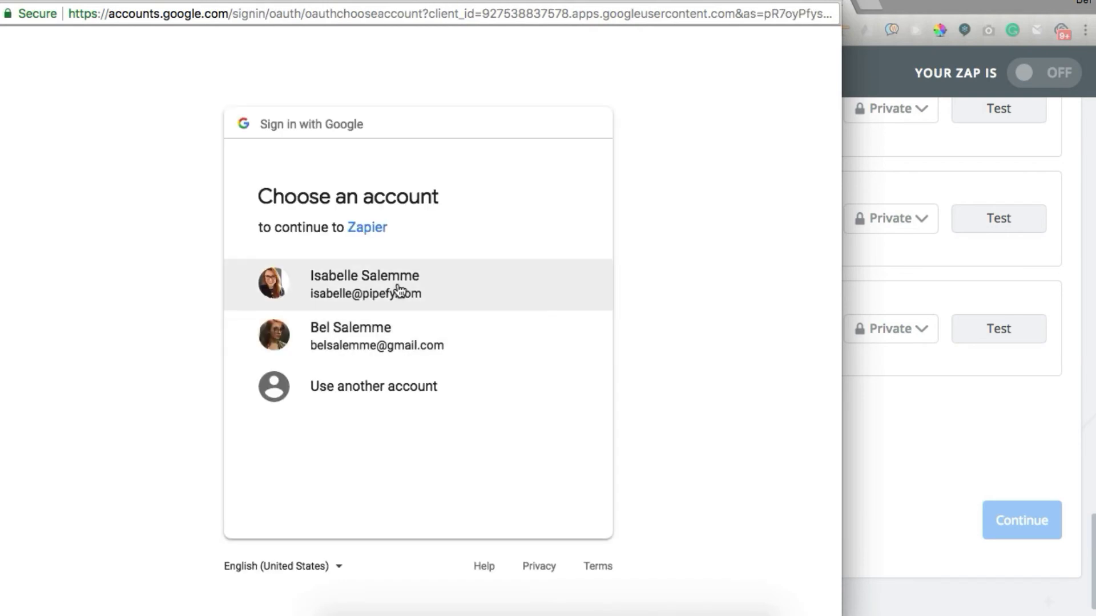
click(412, 287)
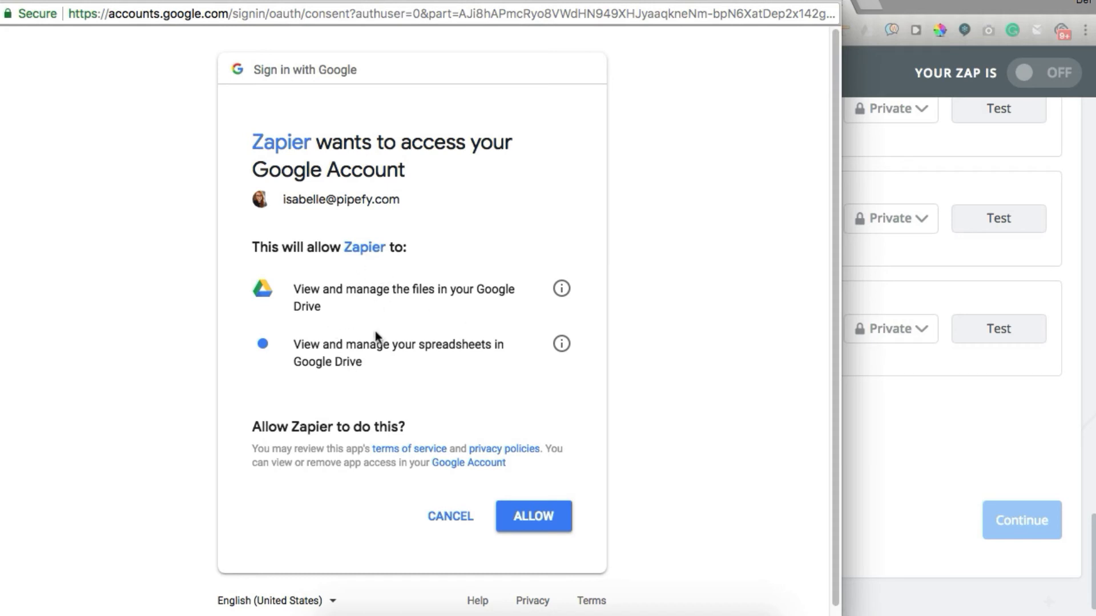
click(528, 514)
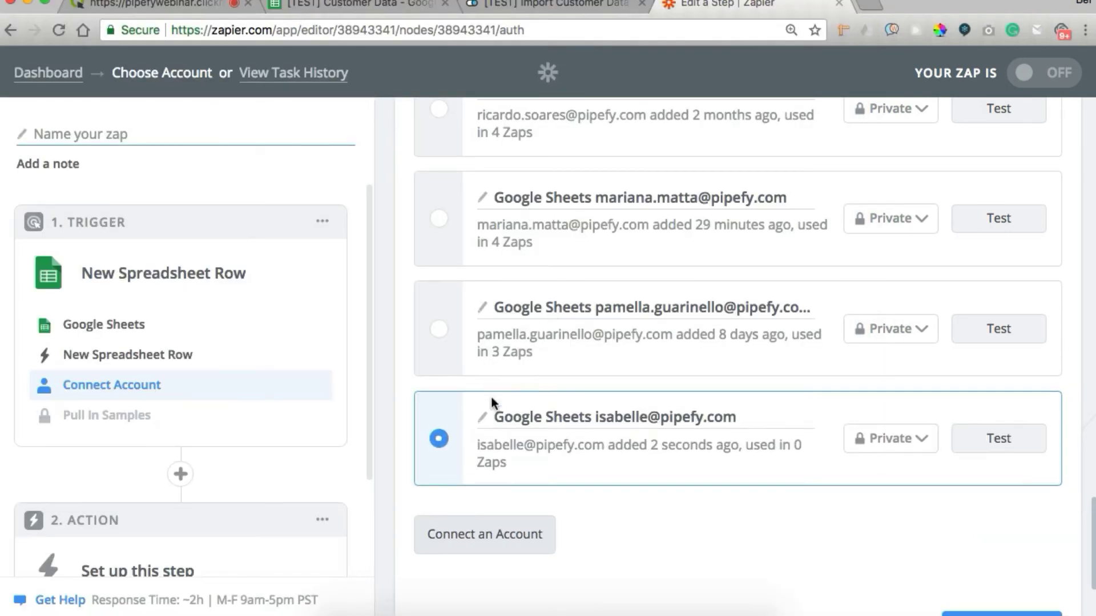
click(987, 449)
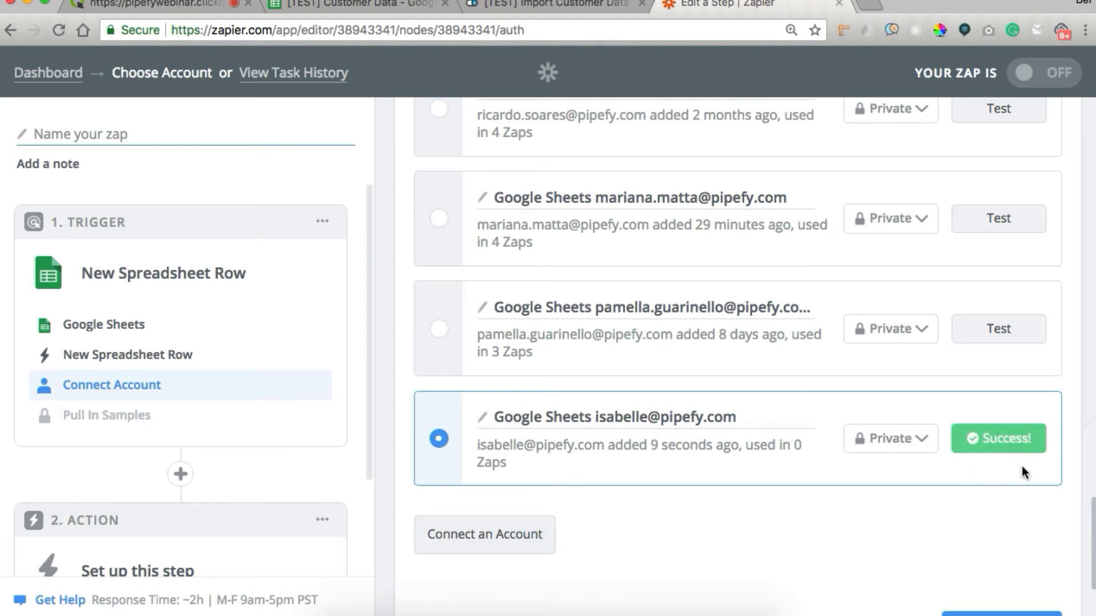
scroll(1022, 465, down, 2)
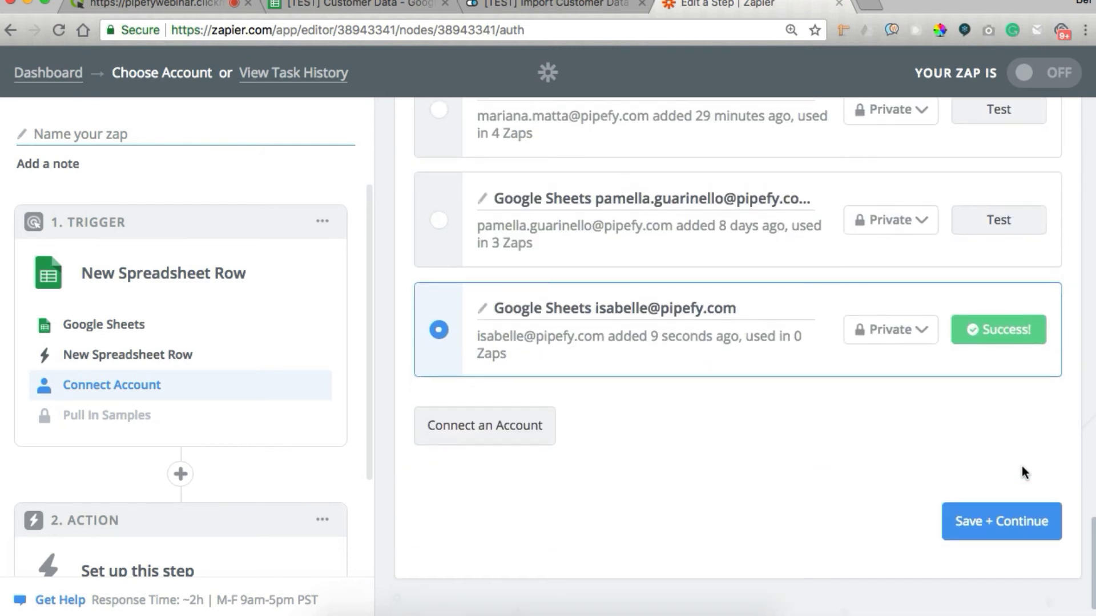
click(1005, 521)
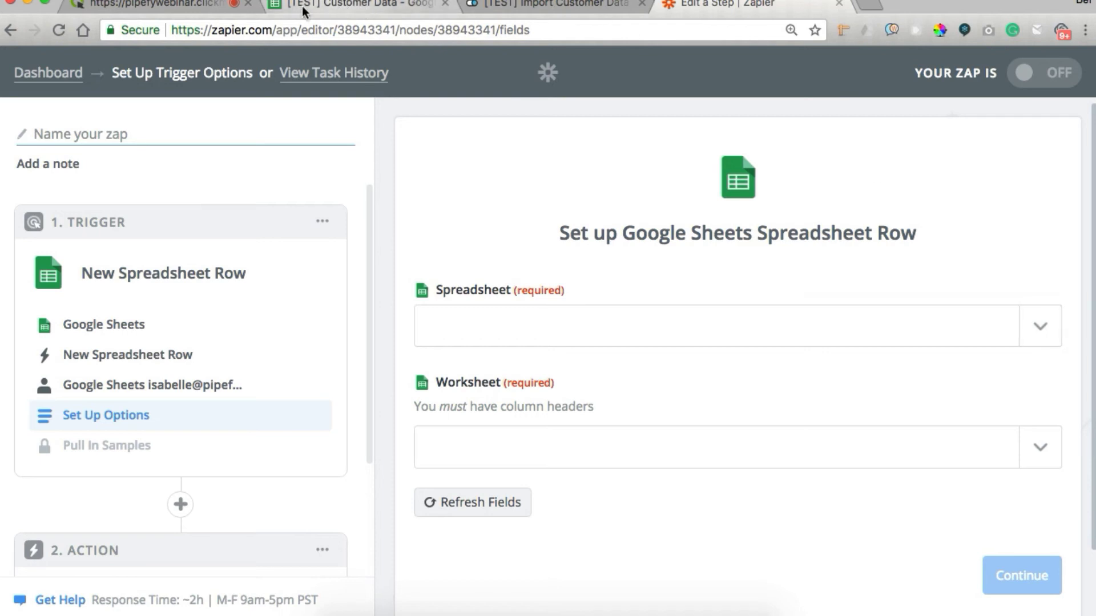
Set the trigger's spreadsheet to [TEST] Customer Data and its worksheet to Import data, and continue to the sample test.
click(1039, 326)
click(548, 381)
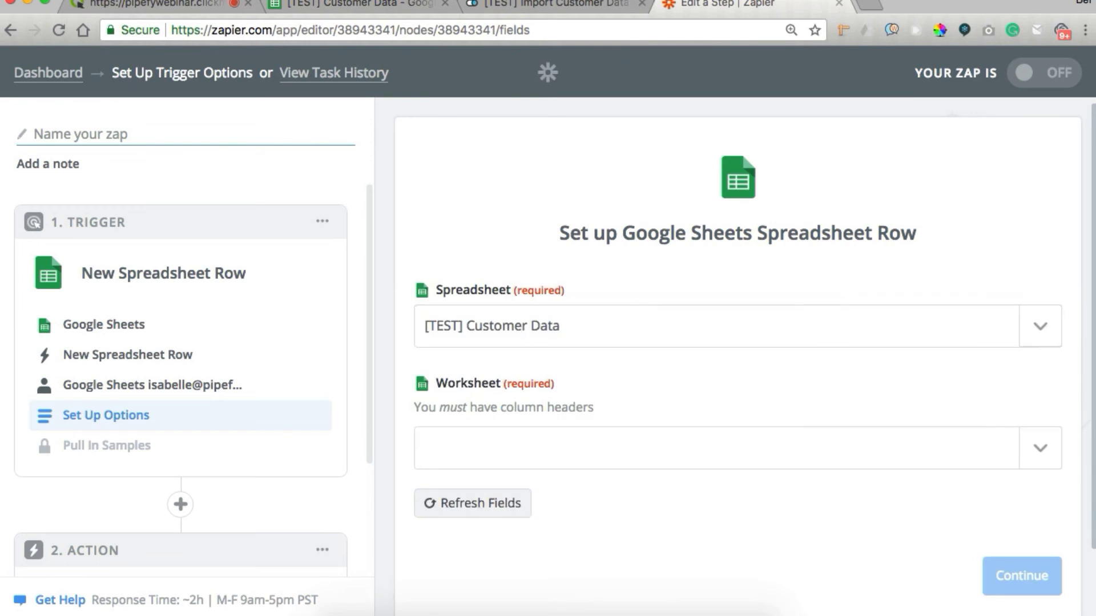
click(289, 6)
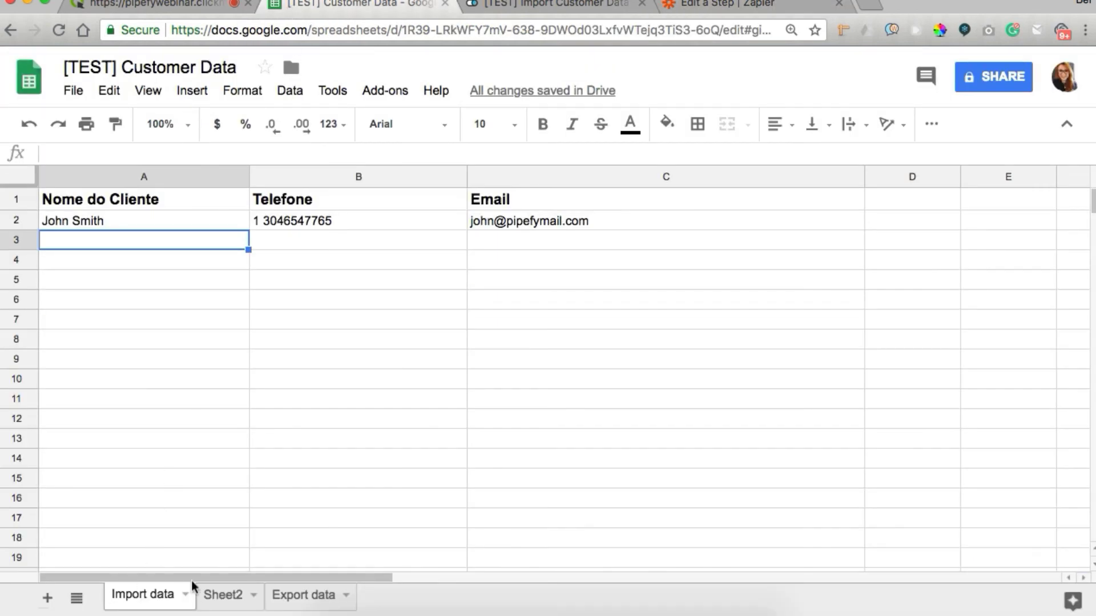
click(680, 11)
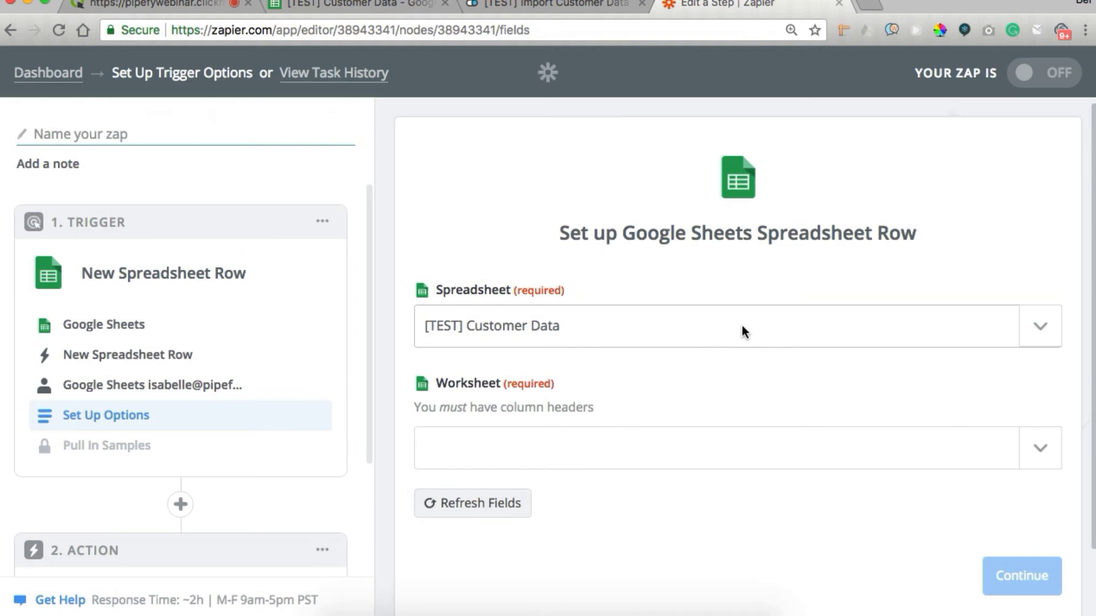
click(1045, 454)
click(696, 536)
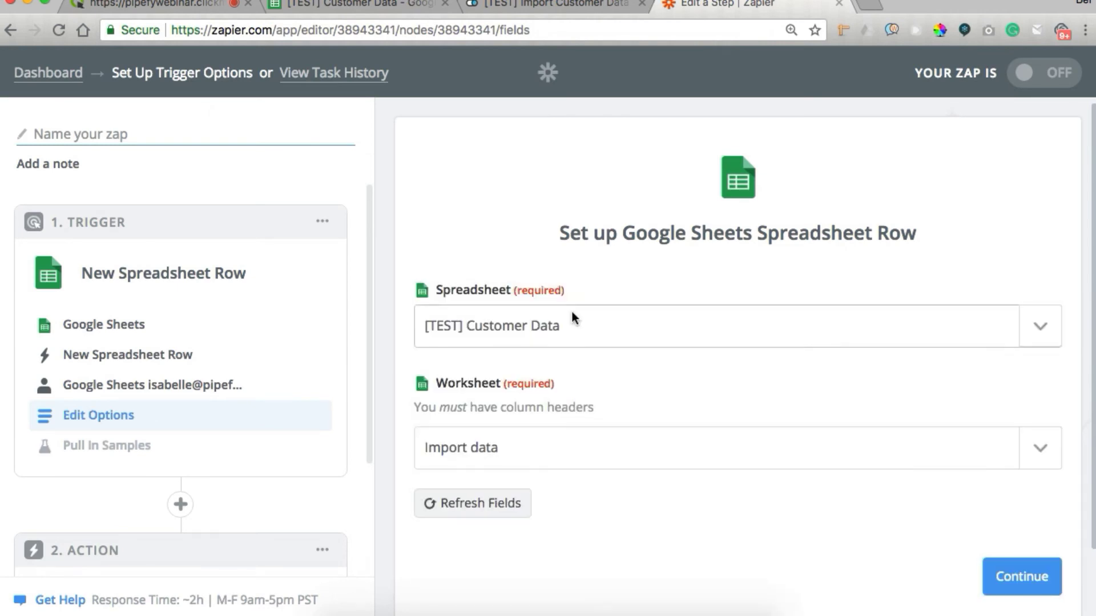
click(1019, 578)
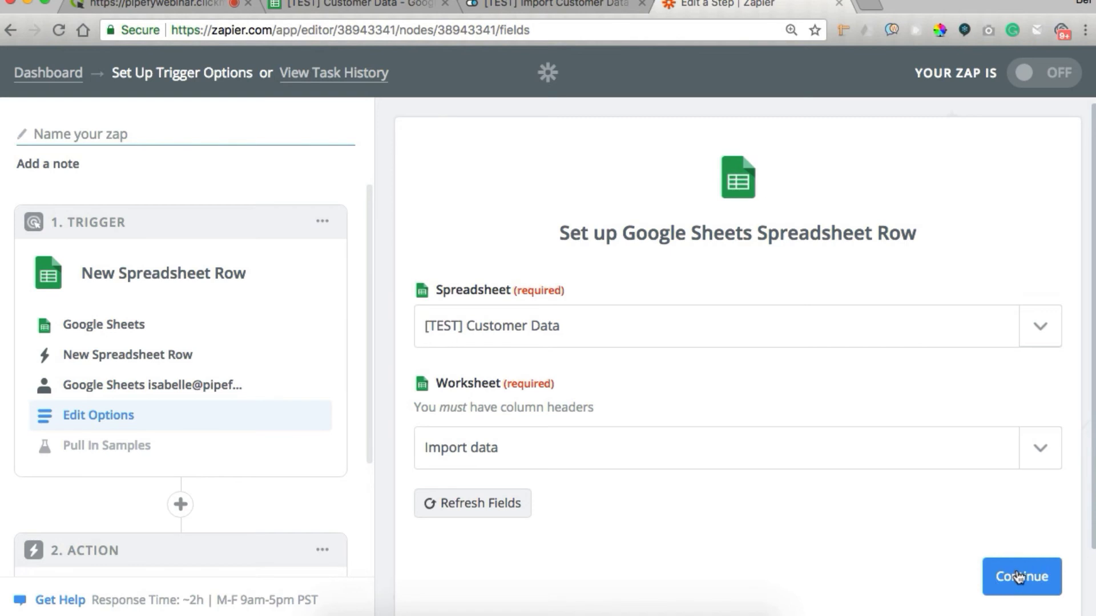
Test the Google Sheets trigger by fetching a sample spreadsheet row, and continue to the action setup.
scroll(967, 494, down, 2)
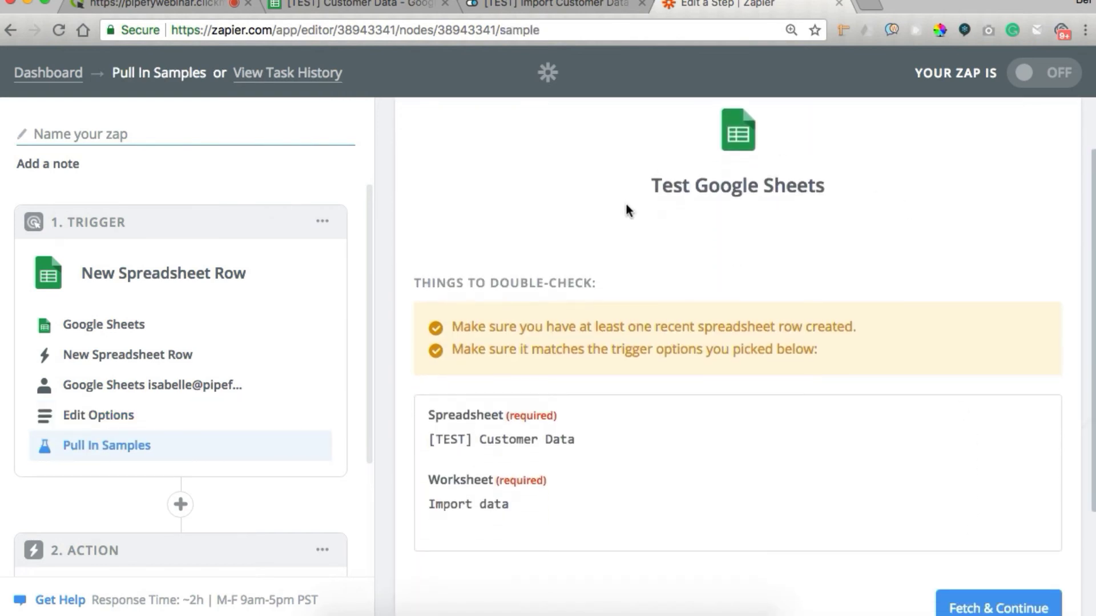
scroll(627, 217, up, 1)
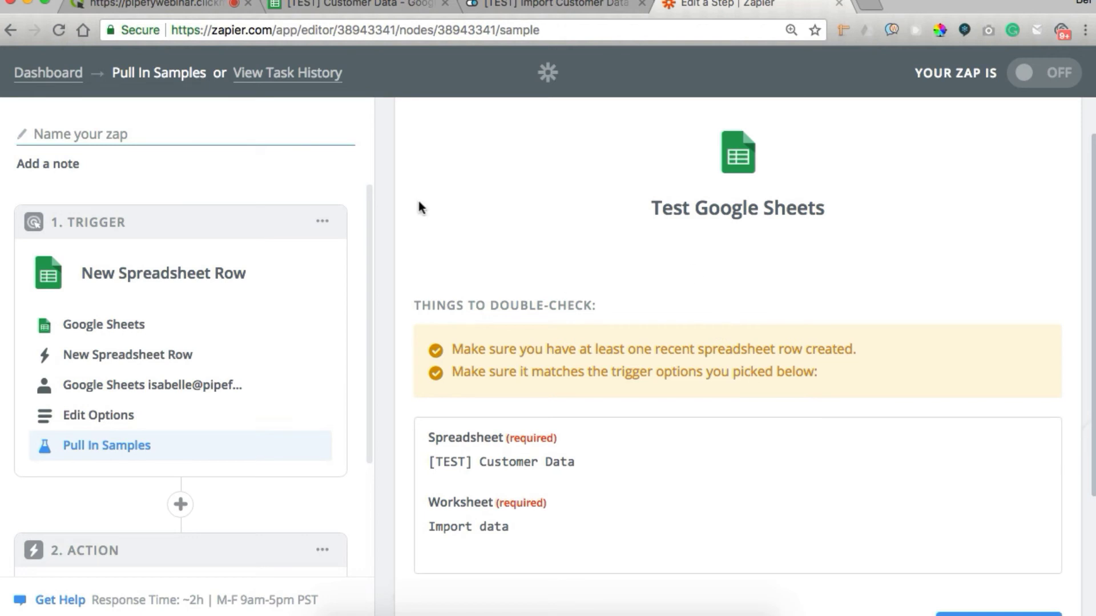
scroll(616, 351, down, 5)
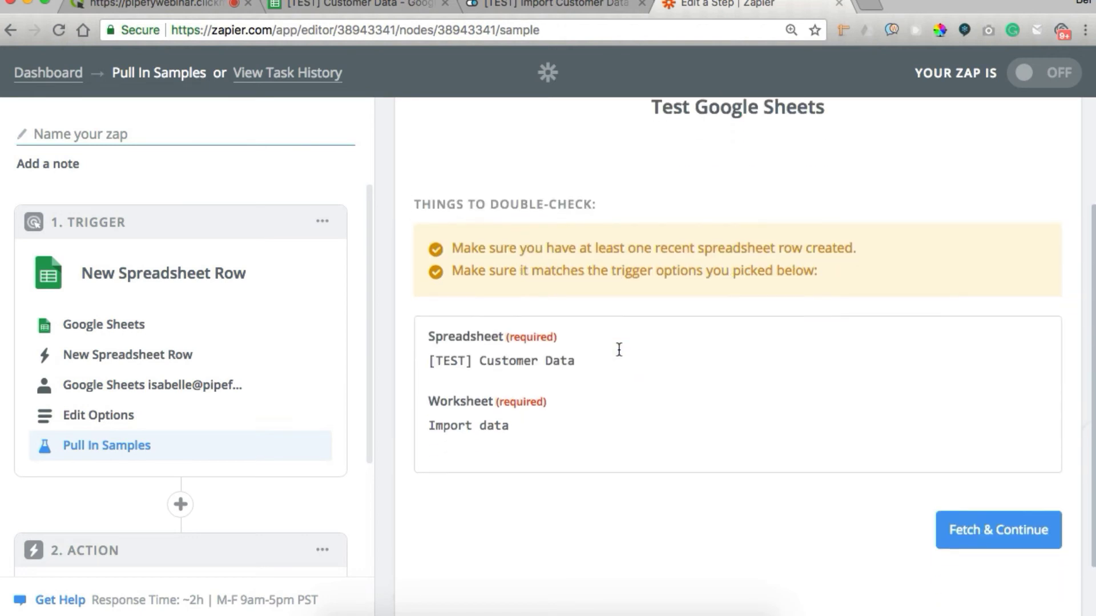
click(996, 506)
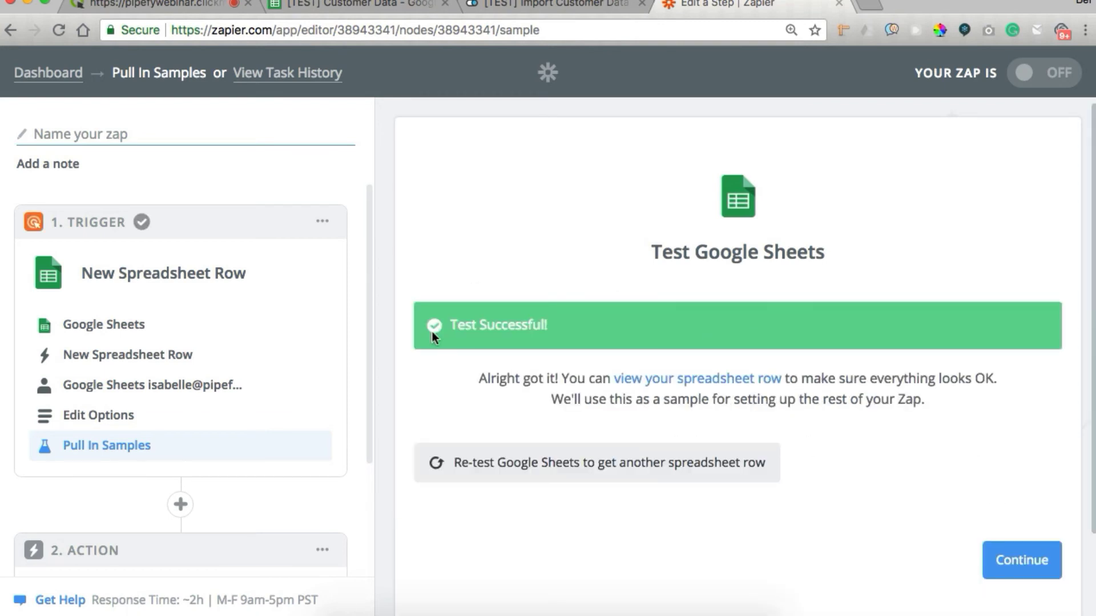
click(1040, 562)
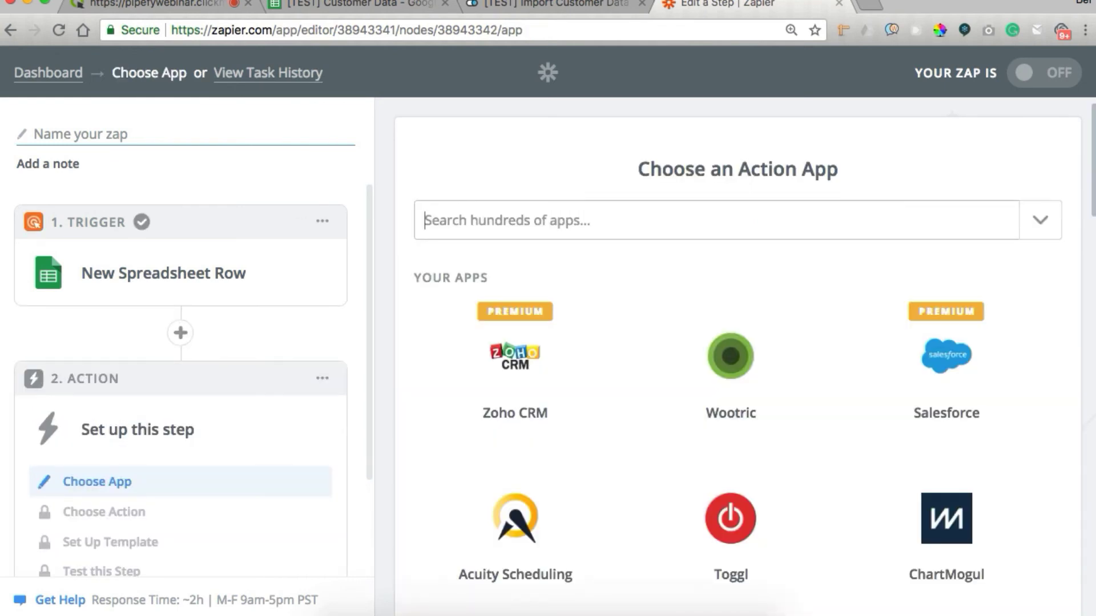
Choose Pipefy as the action app with Create Card as its action, and continue to the account connection.
text(pip)
click(545, 316)
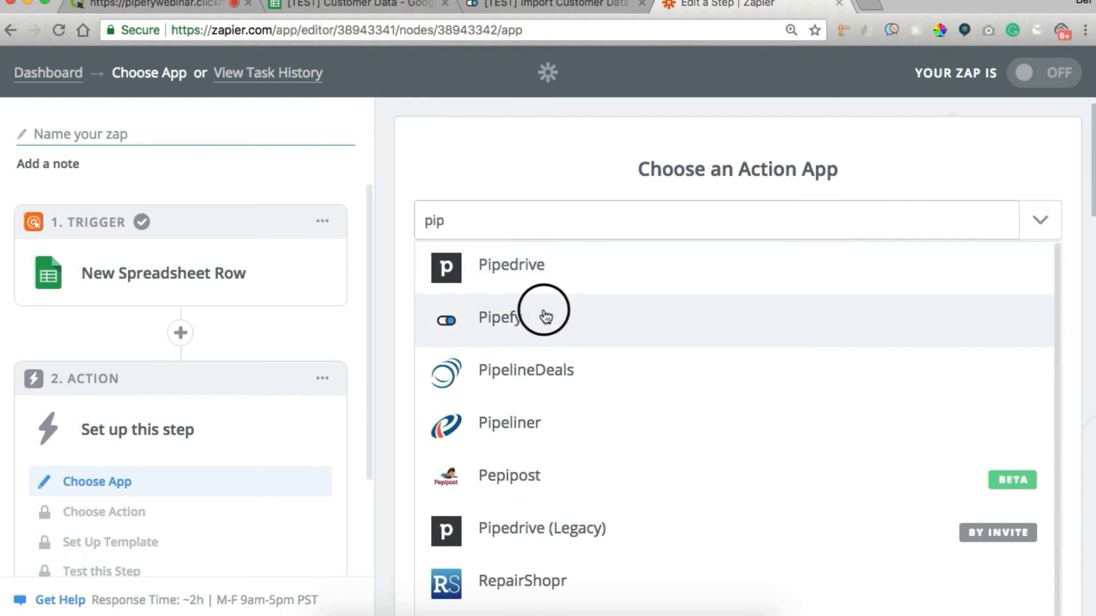
click(545, 317)
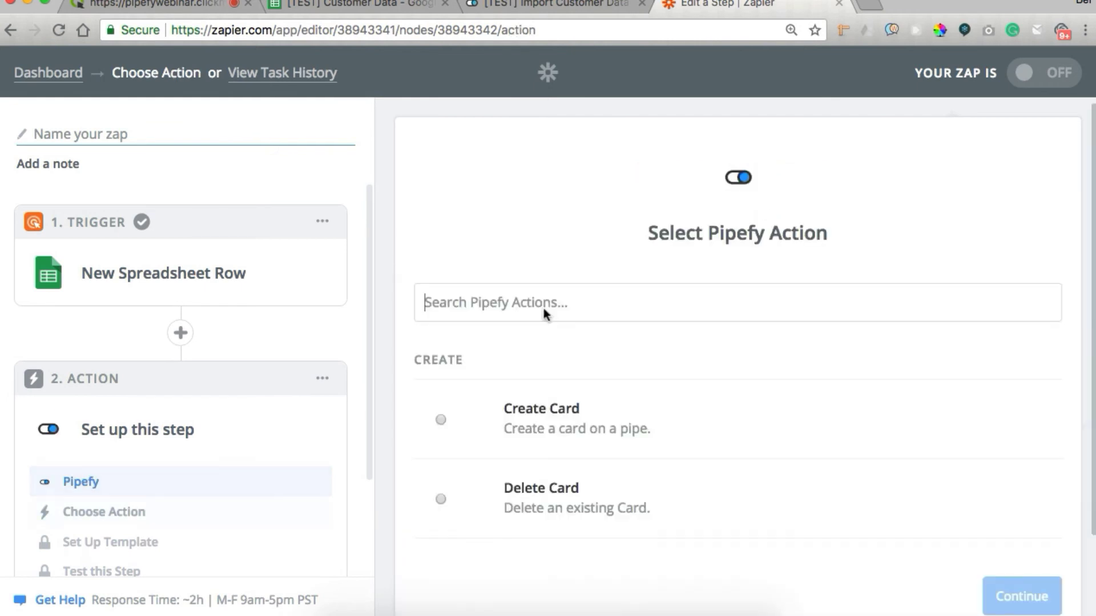
click(441, 421)
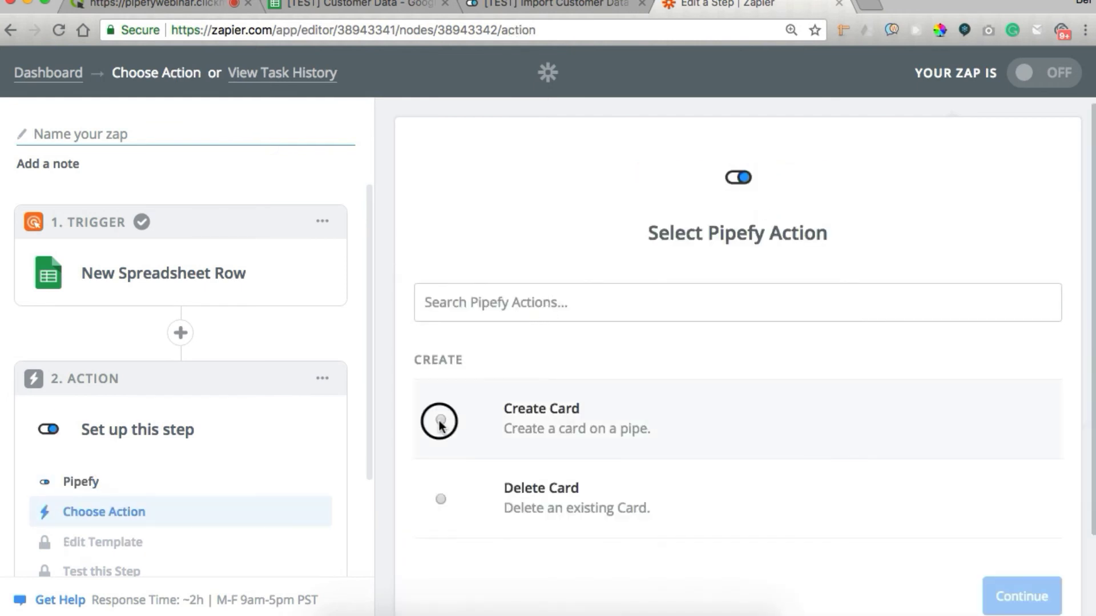
click(1024, 596)
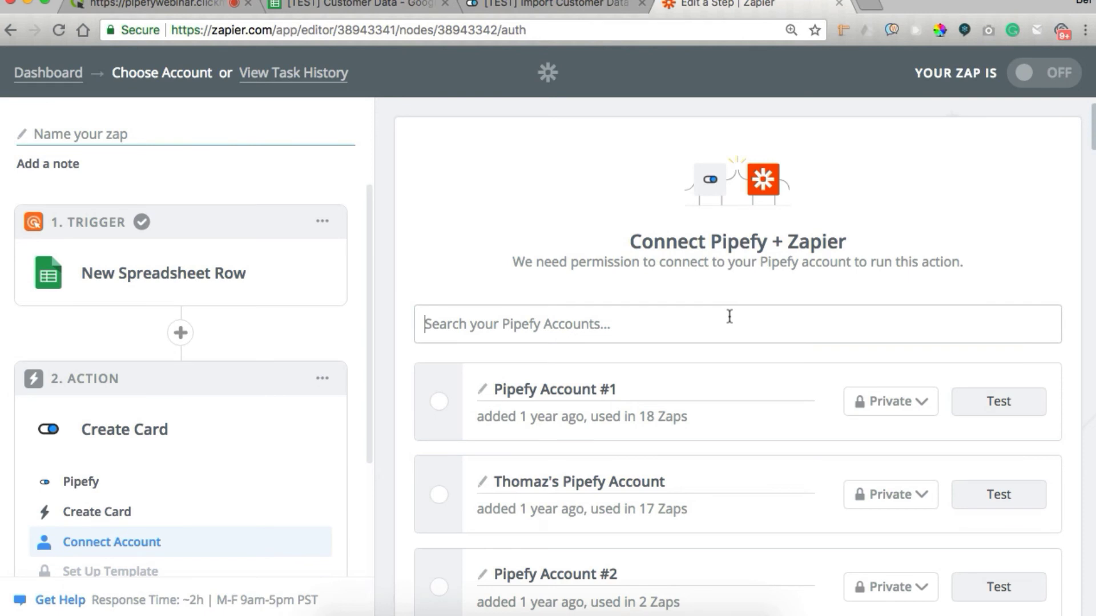
Start connecting a new Pipefy account and fill in the account's sign-up e-mail.
scroll(730, 319, down, 10)
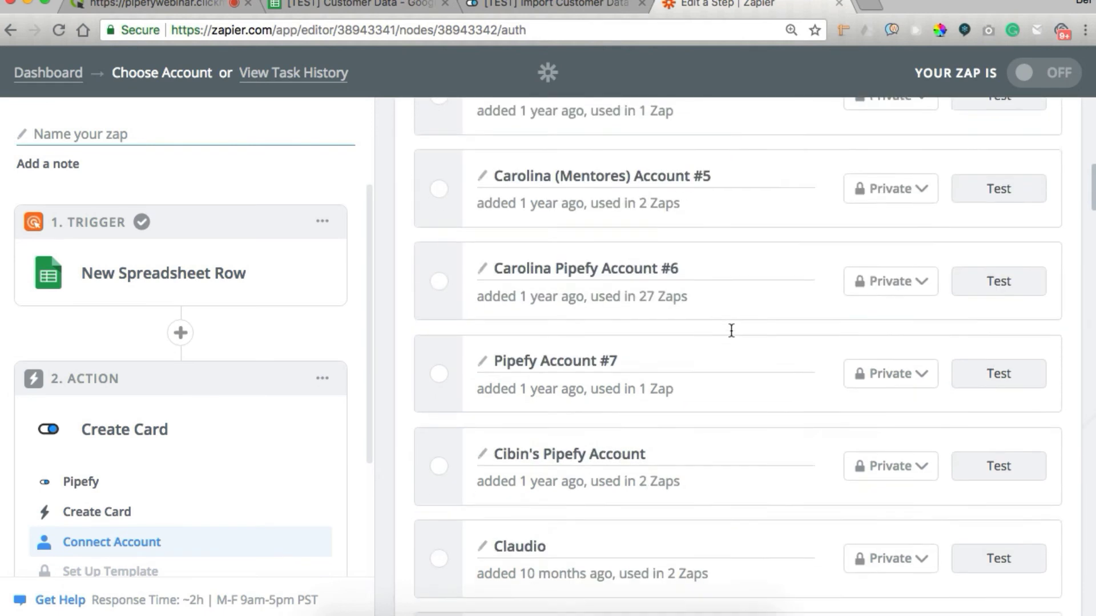
scroll(731, 331, down, 20)
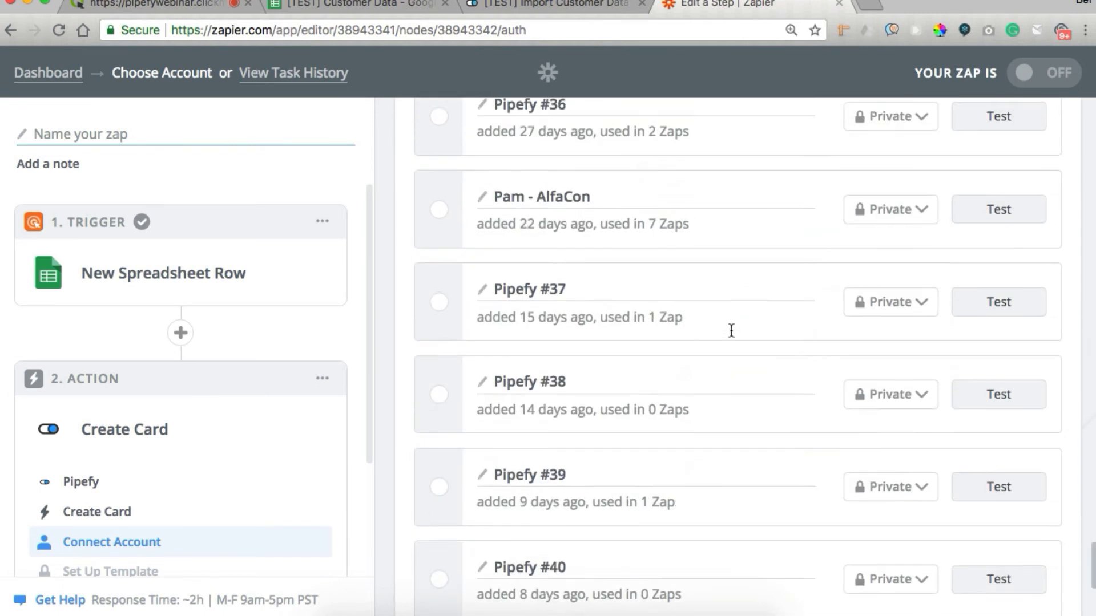
scroll(730, 328, down, 10)
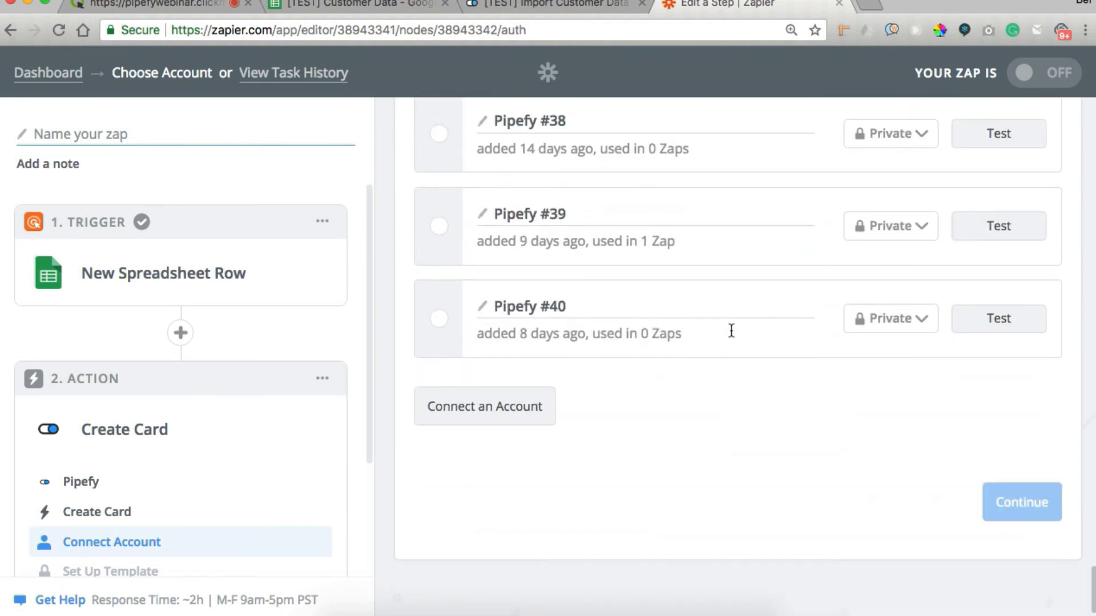
click(495, 421)
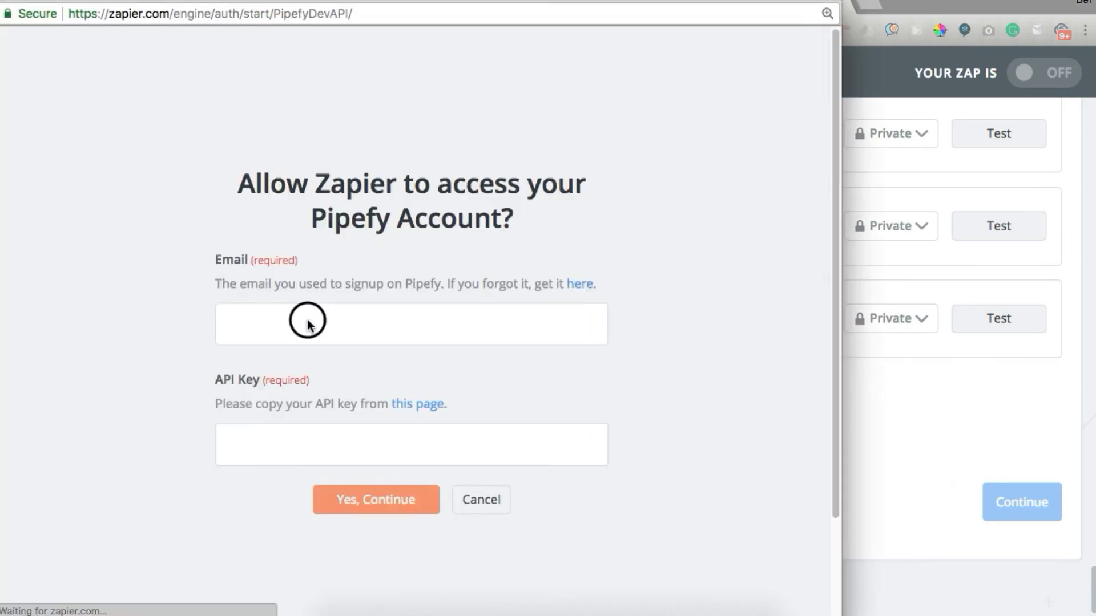
click(265, 325)
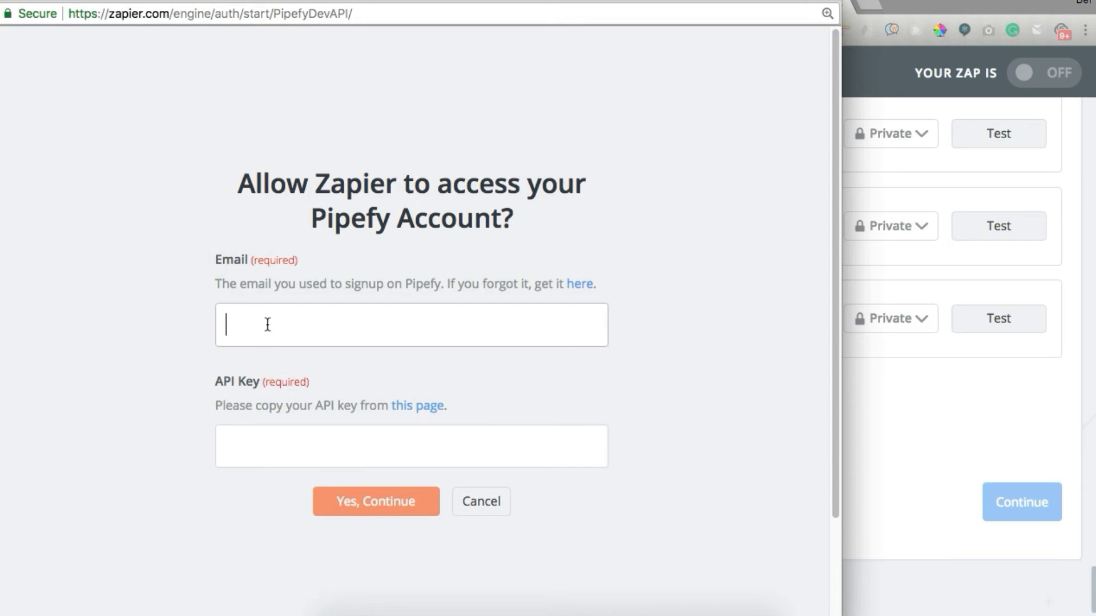
key(super+v)
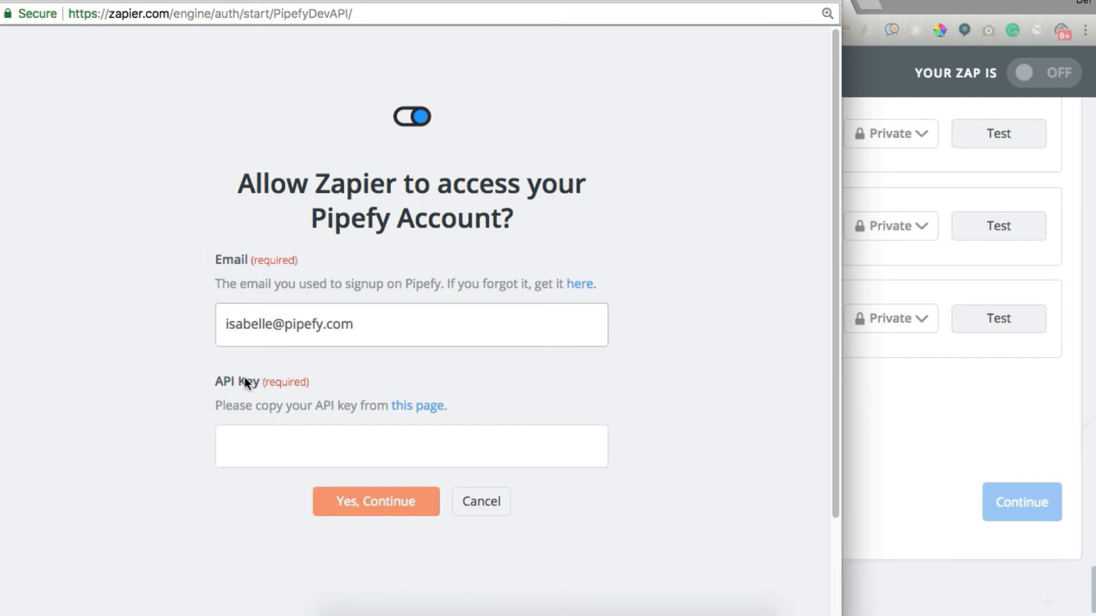
Go to the Pipefy profile settings through the API key link, expand the API key section, and copy the user token.
click(423, 409)
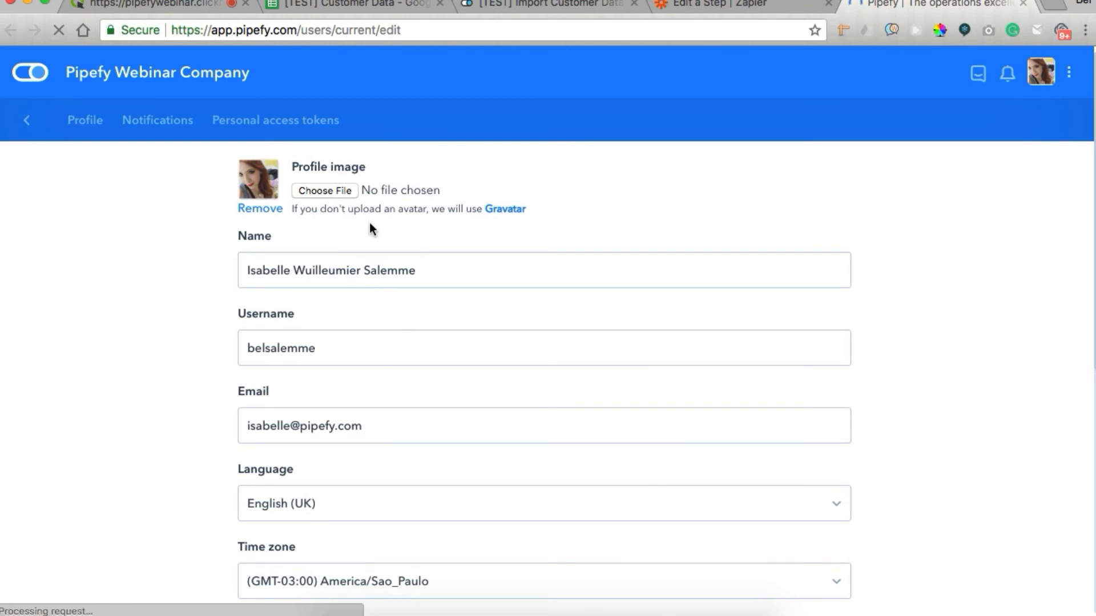
scroll(512, 320, down, 5)
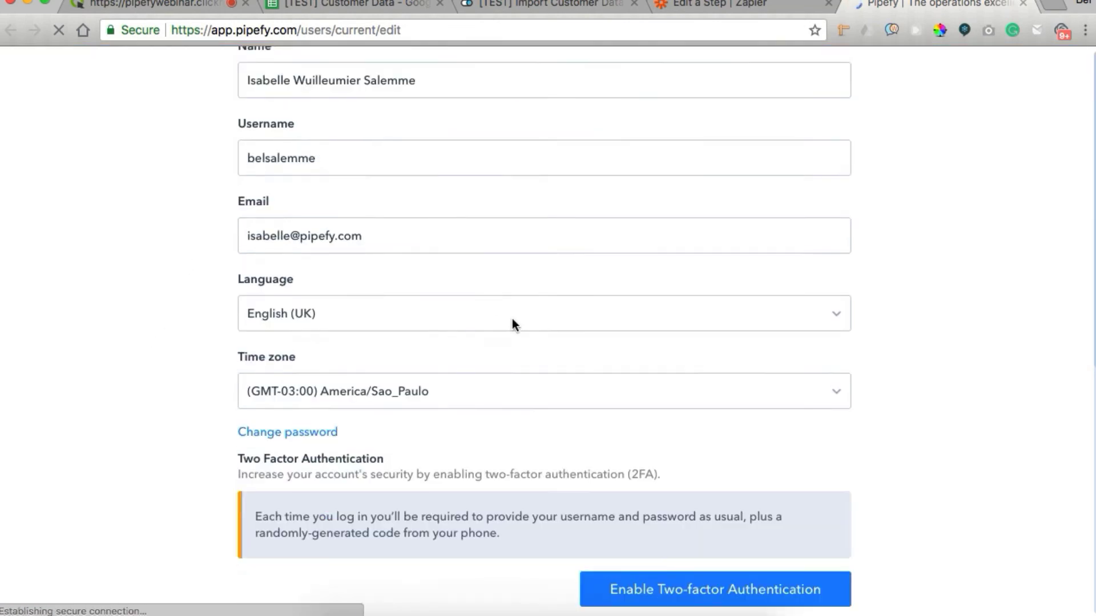
scroll(512, 320, down, 4)
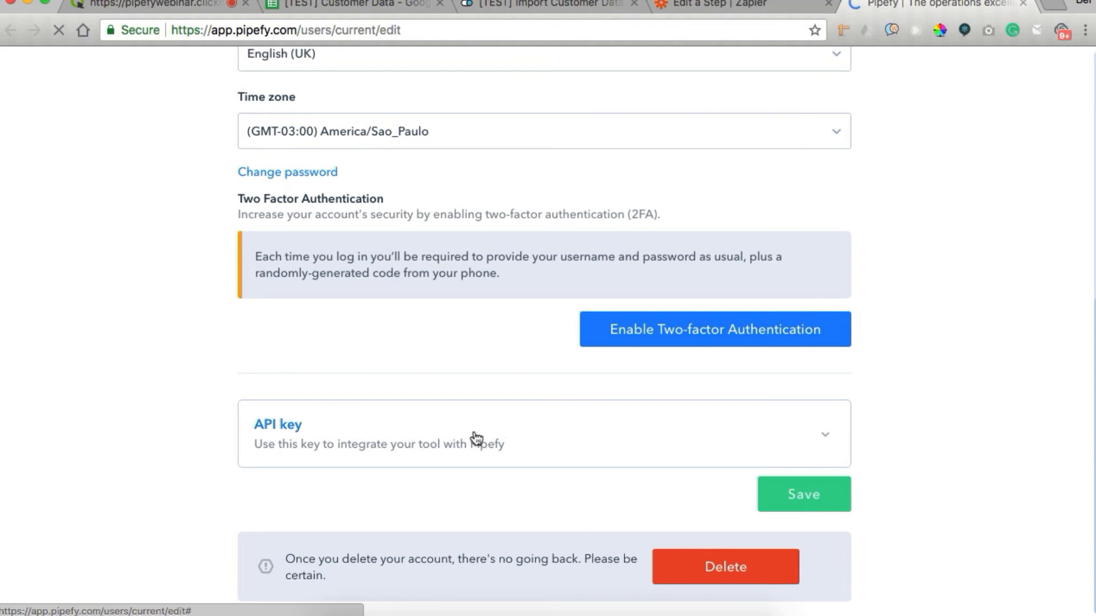
click(819, 433)
click(399, 523)
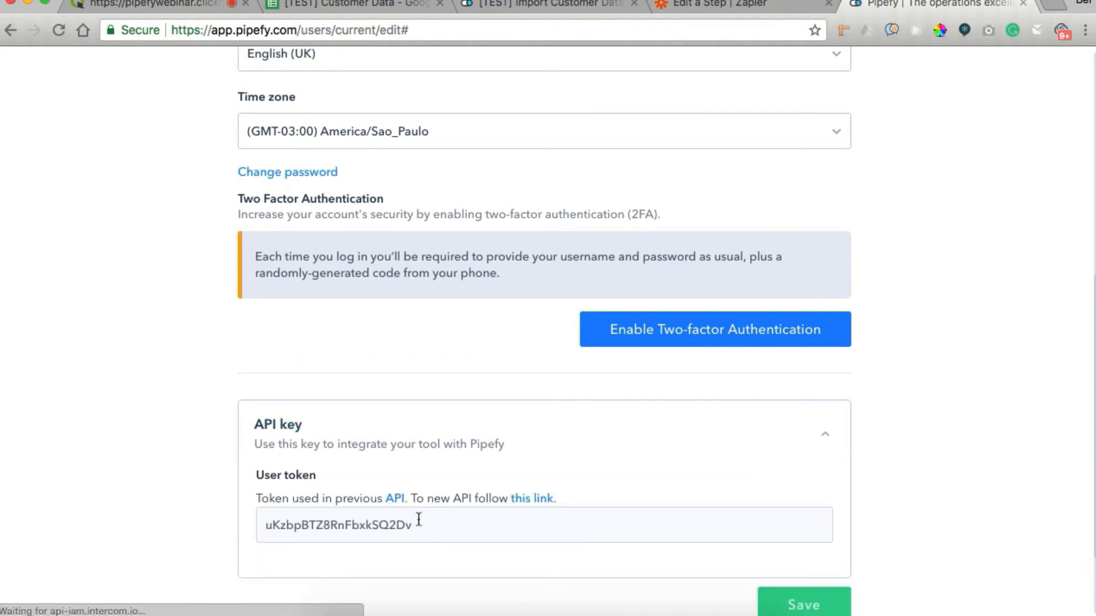
double_click(404, 522)
key(super+c)
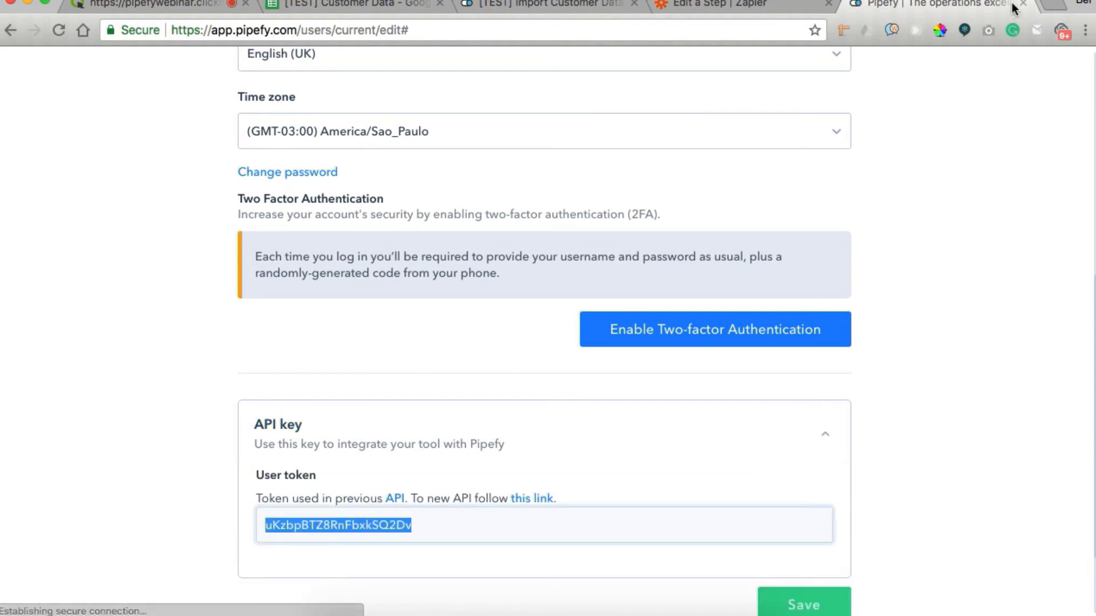
Paste the API key into Zapier's authorization form, allow access, and test and save the new Pipefy account for the action.
key(super+grave)
key(super+v)
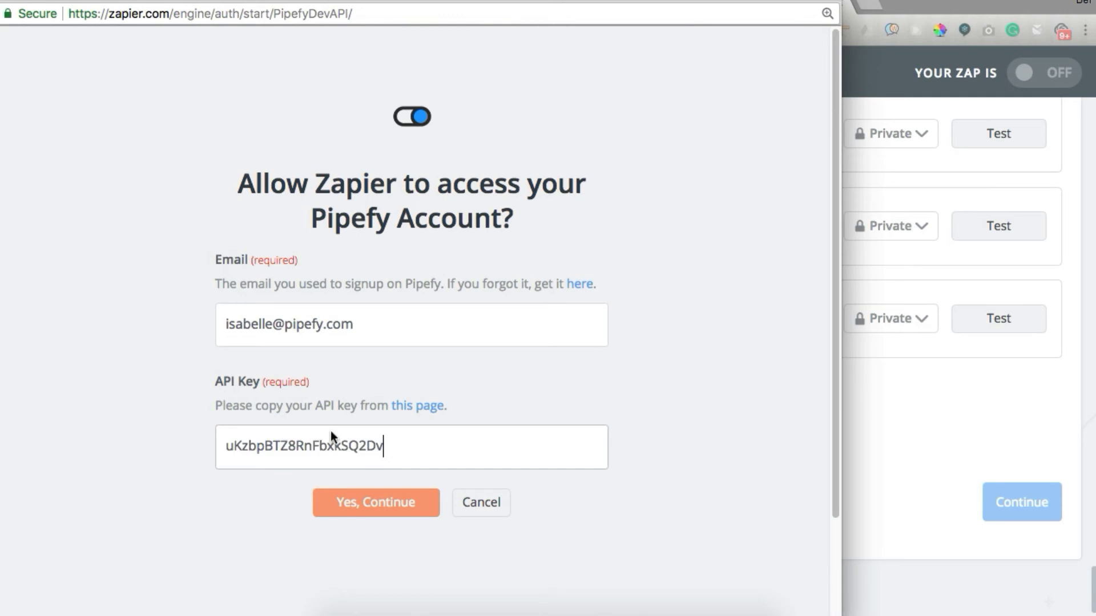
click(401, 510)
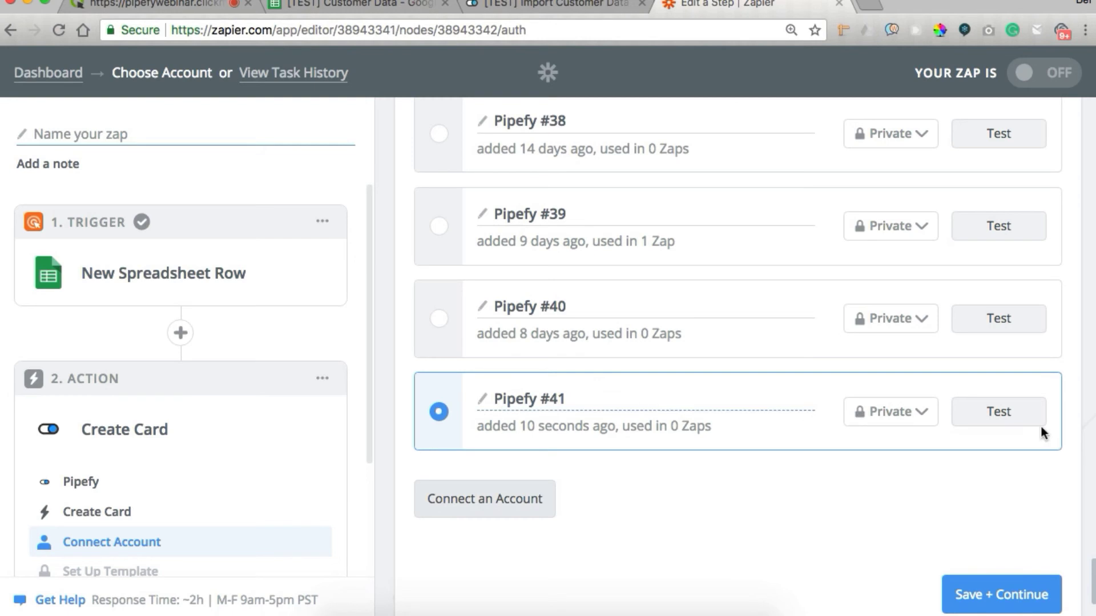
click(1024, 421)
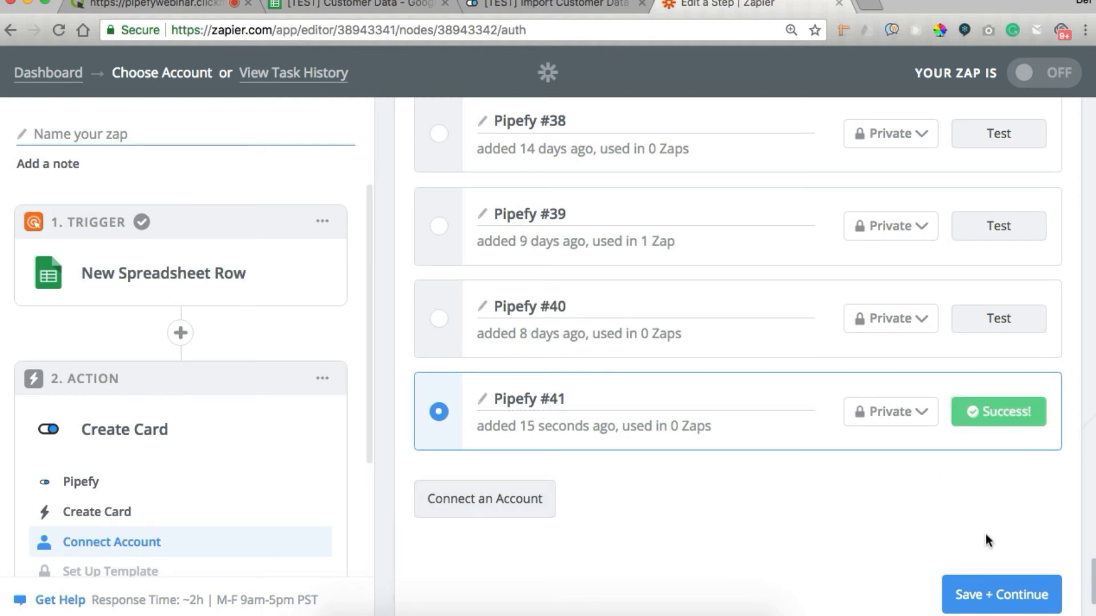
click(1000, 593)
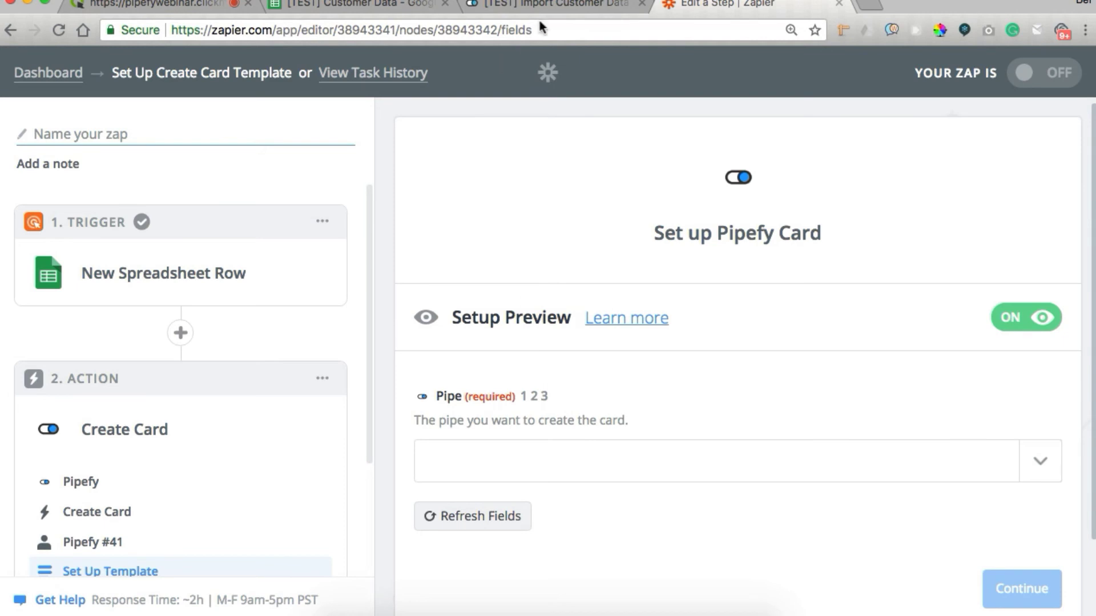
Set the card's pipe to Pipefy Webinar Company - [TEST] Import Customer Data.
click(495, 461)
text(import customer)
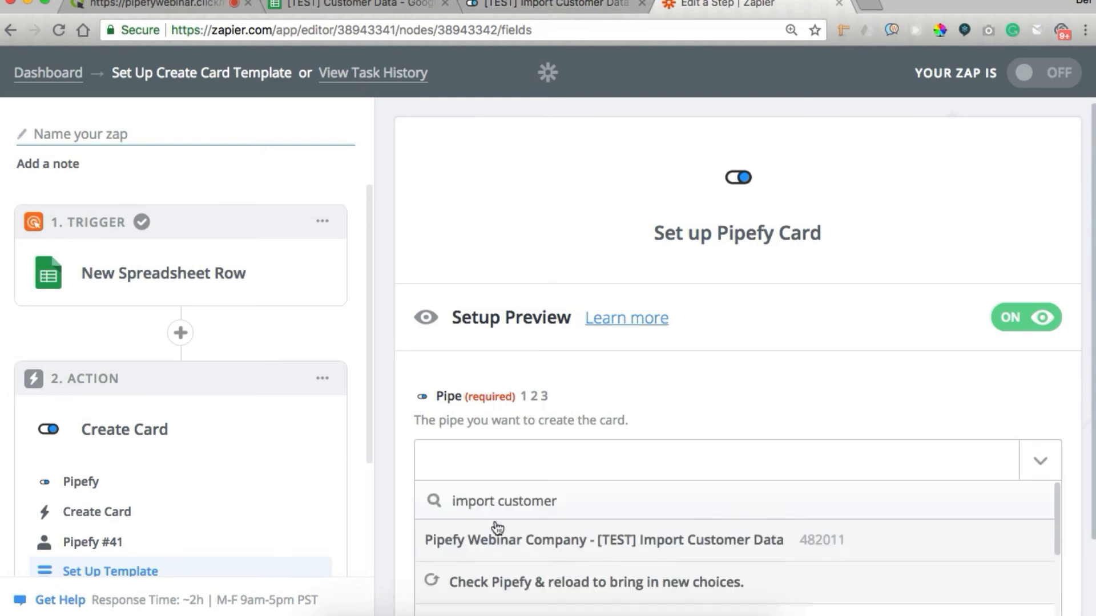
click(495, 539)
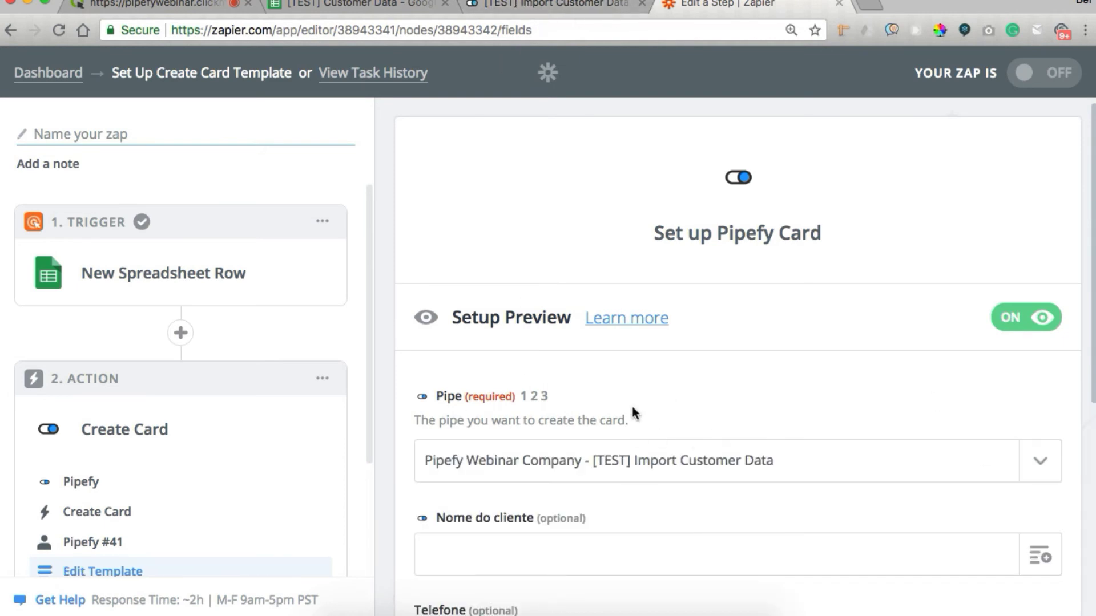
Map the Nome do cliente, Telefone and Email card fields to the matching columns of the New Spreadsheet Row trigger.
scroll(631, 404, down, 5)
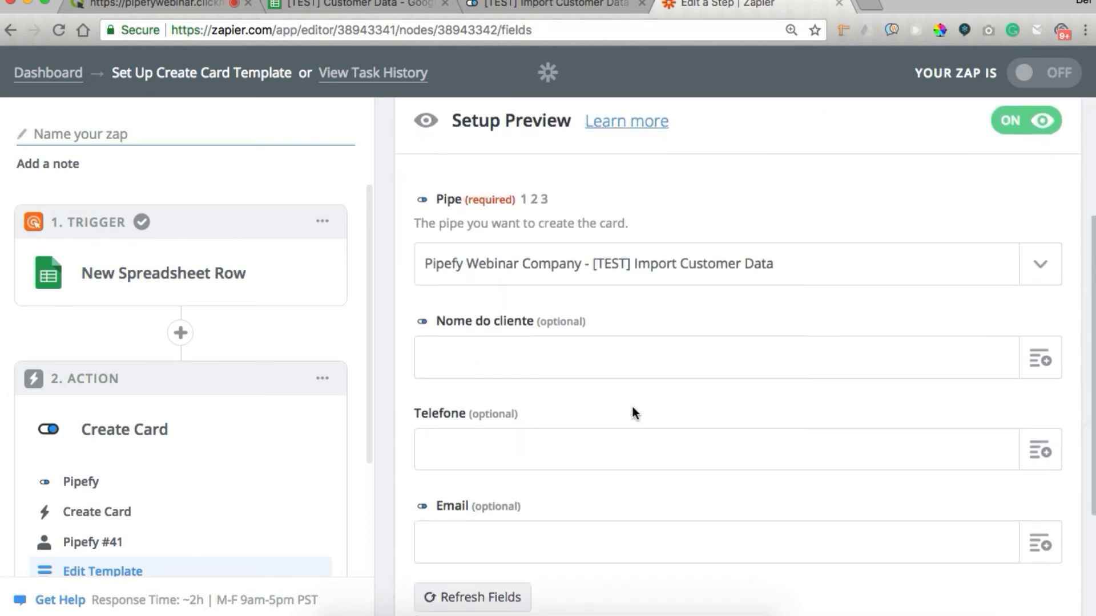
scroll(631, 404, down, 1)
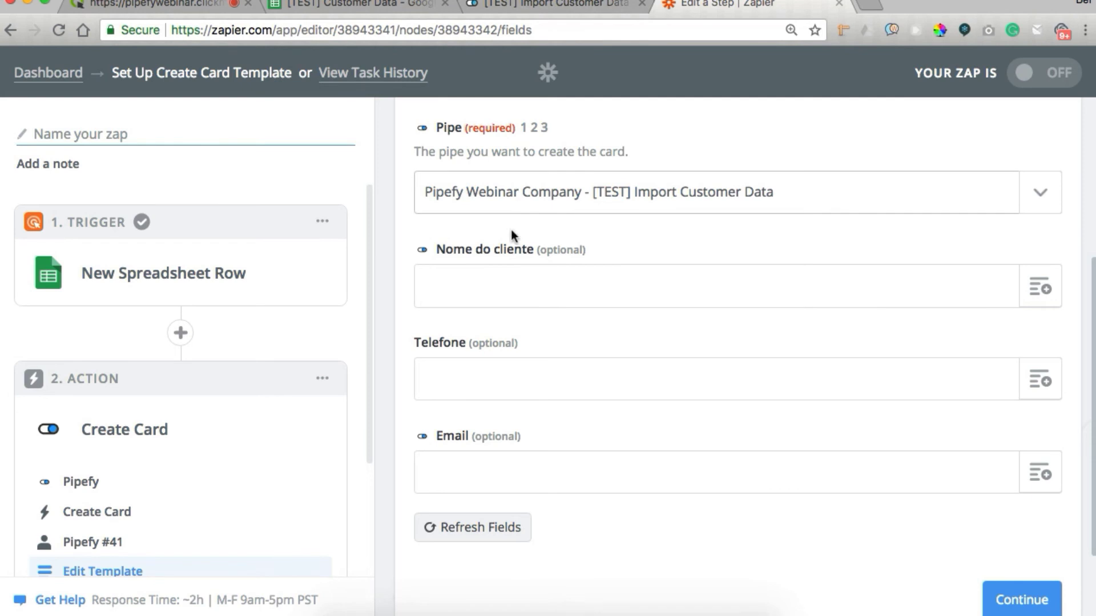
click(1043, 290)
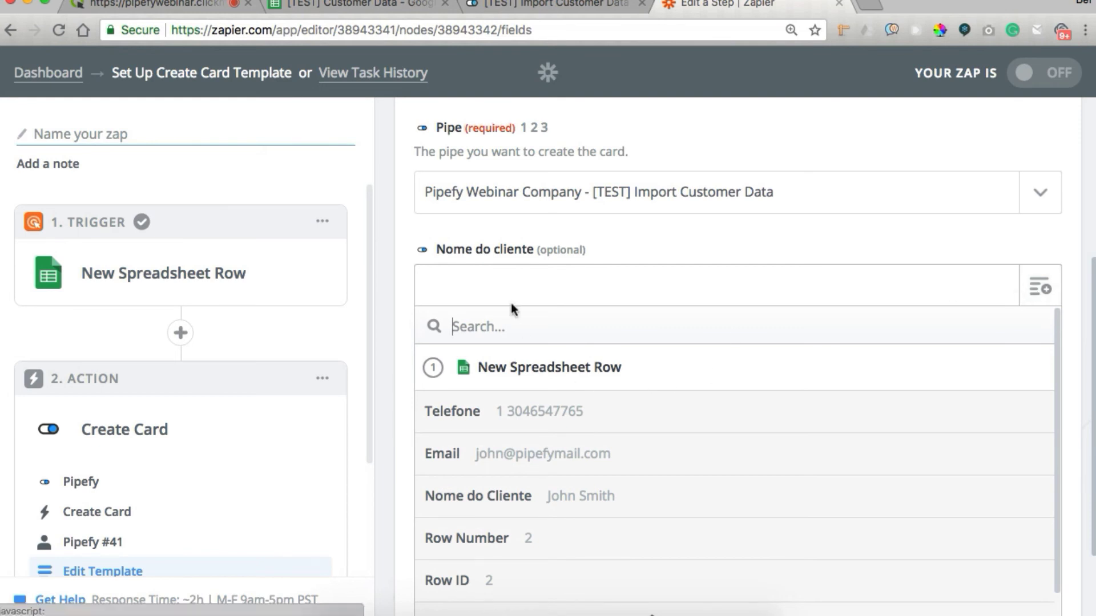
click(510, 496)
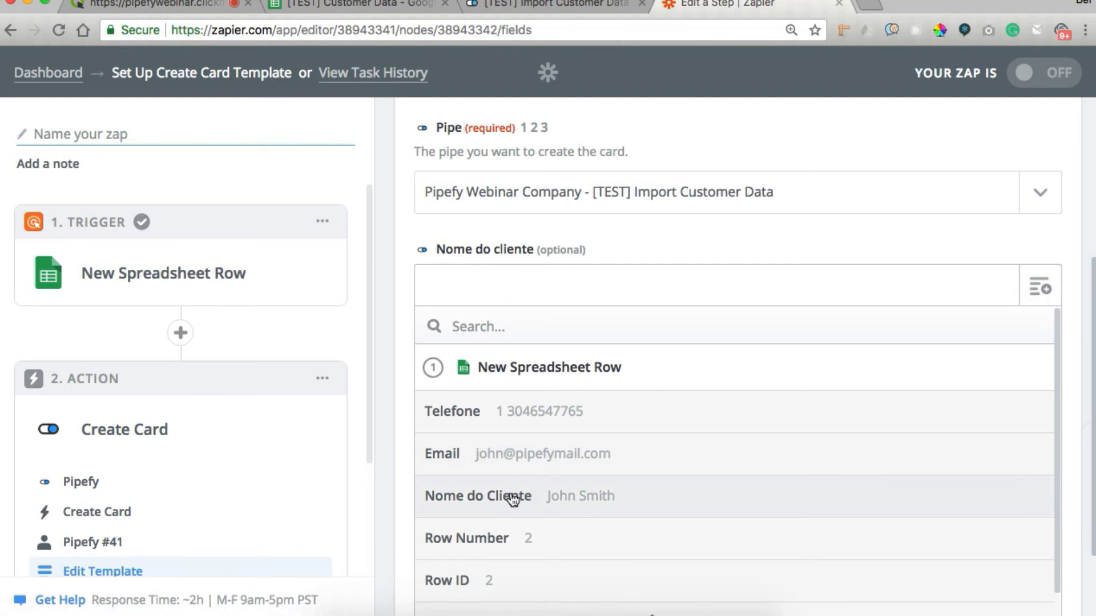
click(619, 505)
click(1033, 475)
scroll(633, 536, down, 3)
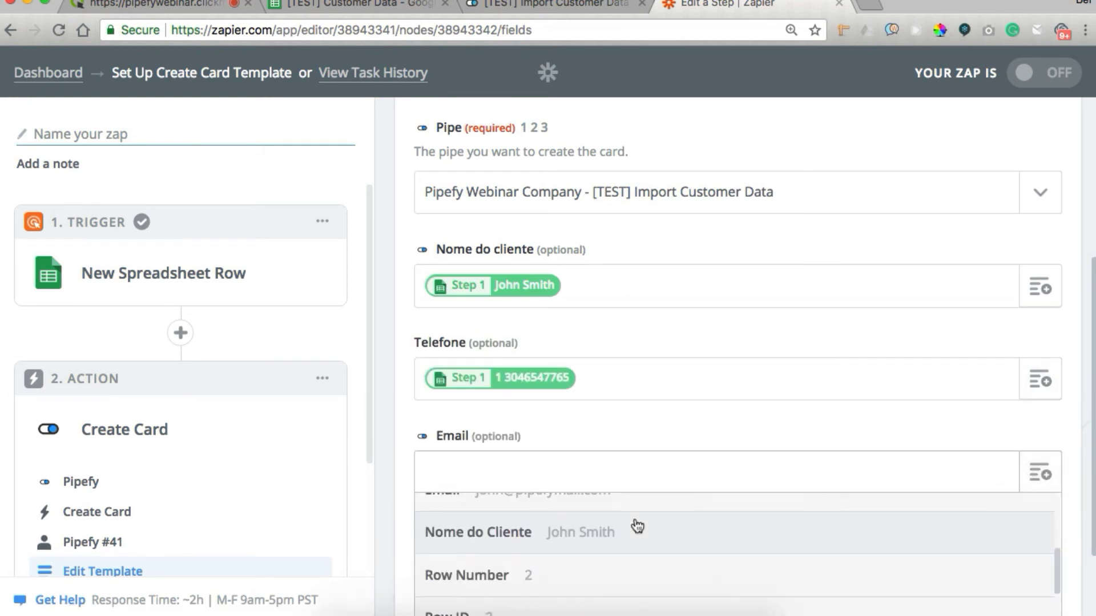
scroll(628, 531, up, 1)
click(616, 534)
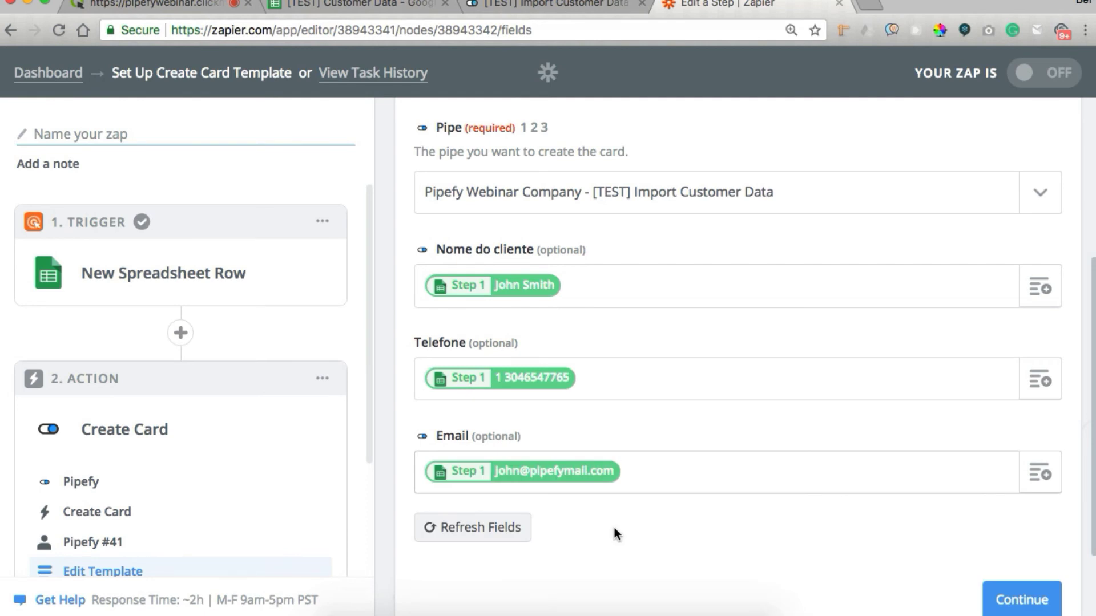
Continue to the action test and send a test card to Pipefy.
click(1022, 600)
scroll(811, 394, down, 2)
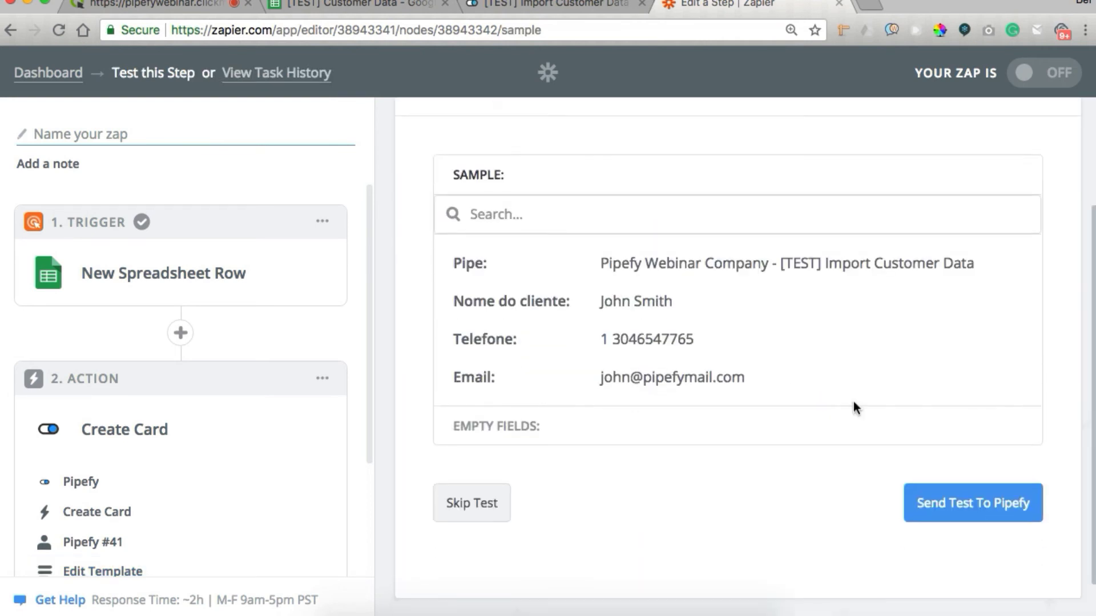
click(961, 519)
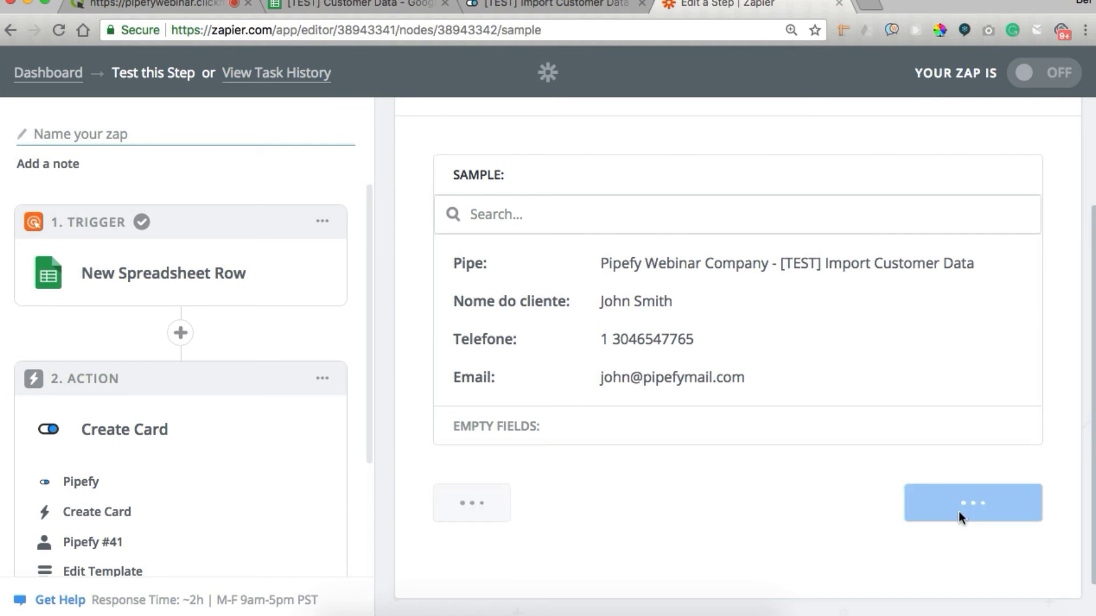
Switch to the [TEST] Import Customer Data pipe in Pipefy and check the last Inbox card's customer name, phone and e-mail fields.
click(596, 5)
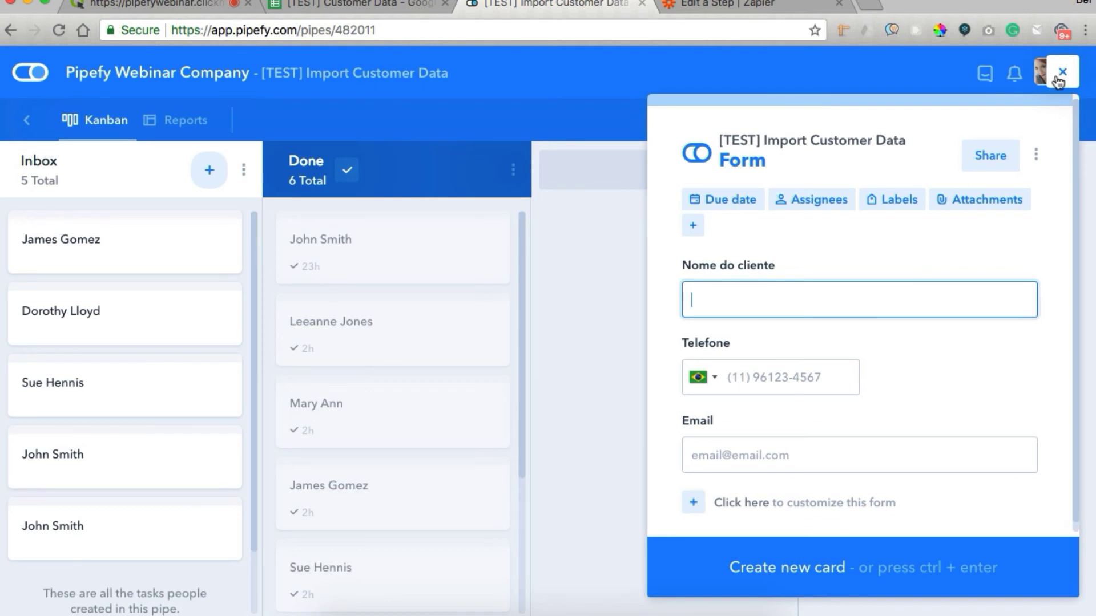
click(160, 540)
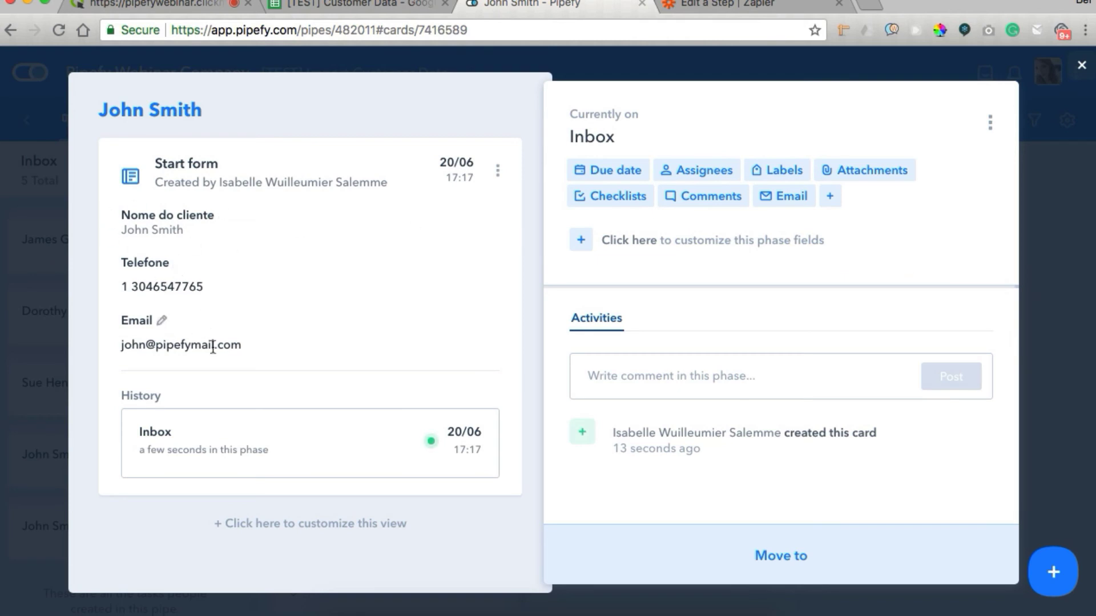
click(1081, 64)
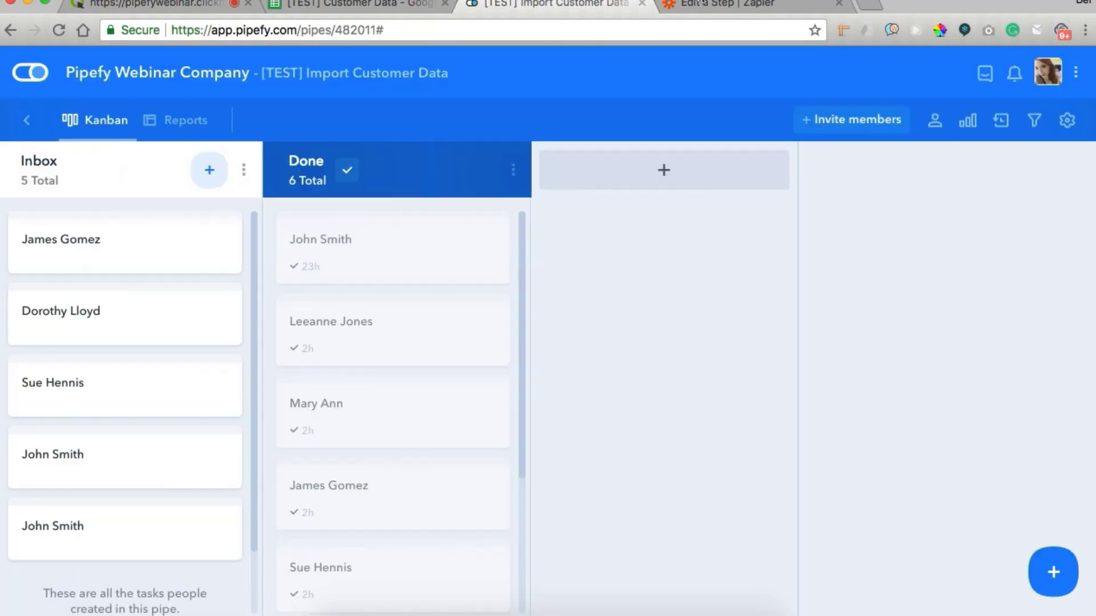
Return to Zapier and finish the Create Card action setup.
click(714, 5)
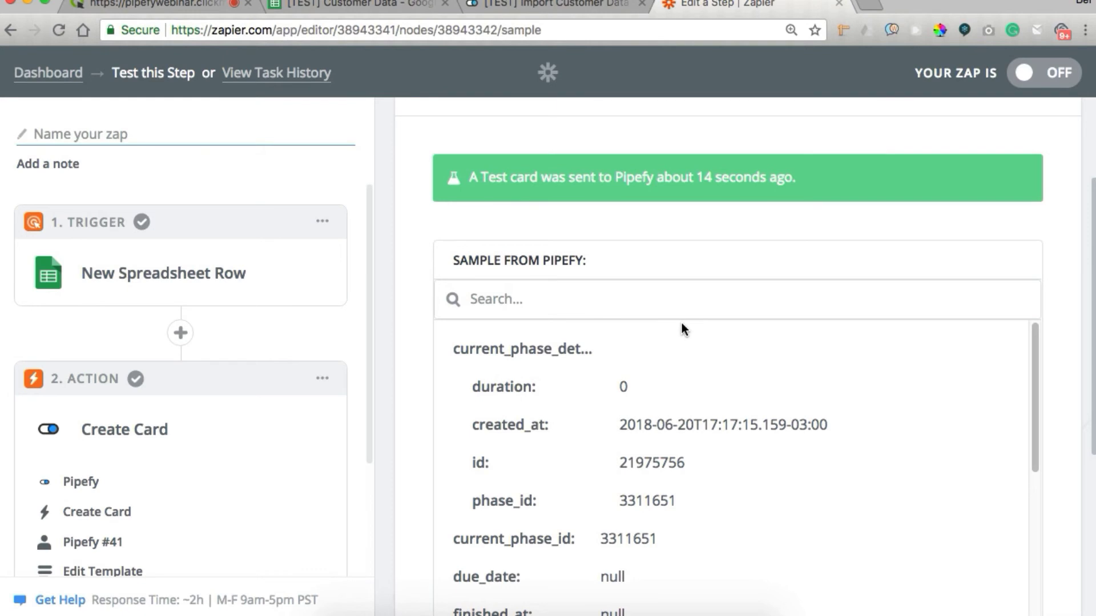
scroll(682, 327, down, 2)
scroll(1072, 273, down, 5)
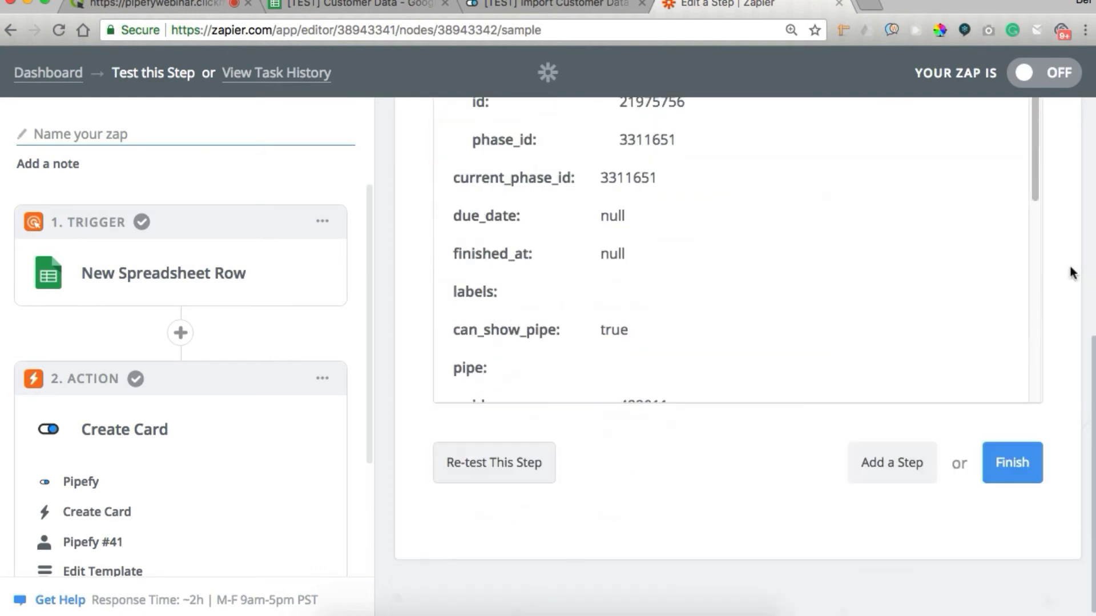
click(1015, 463)
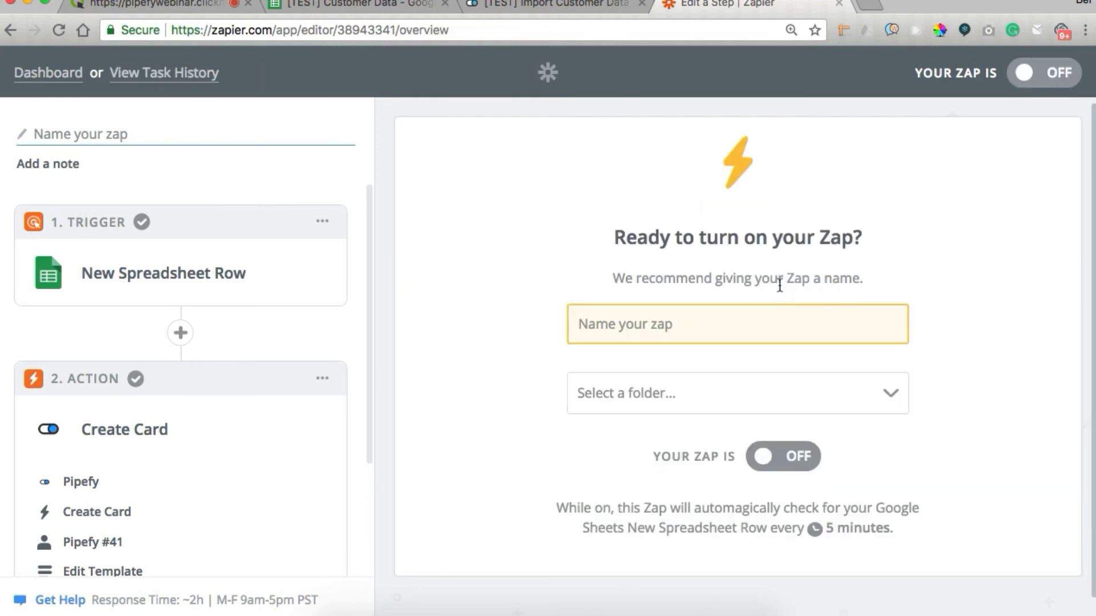
Name the zap *Google Sheets > Pipefy and turn it on.
click(700, 326)
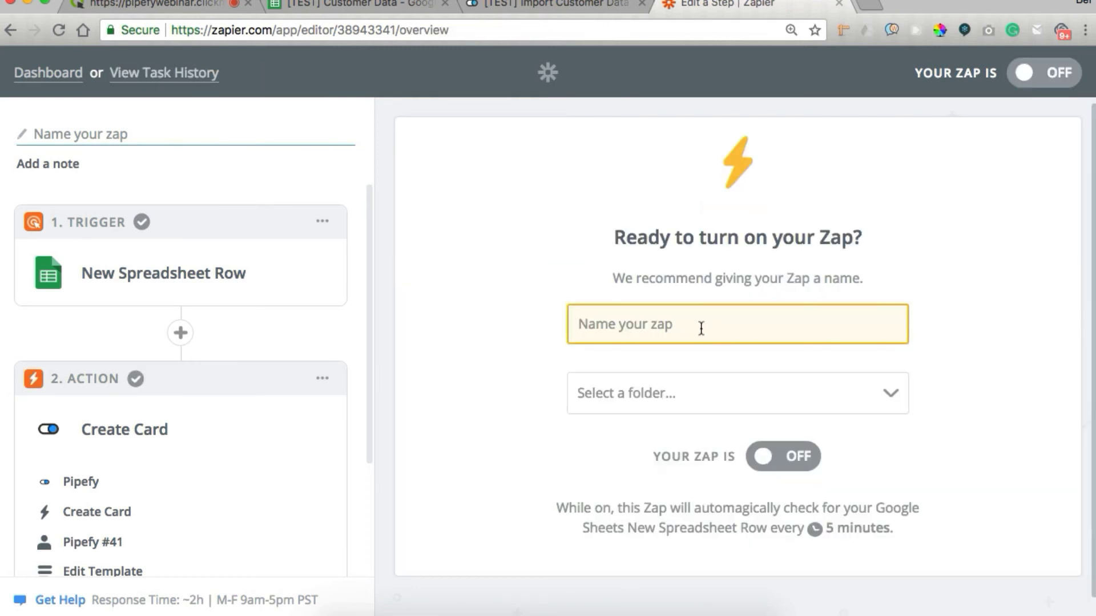
text(*Google Sheets > Pipefy)
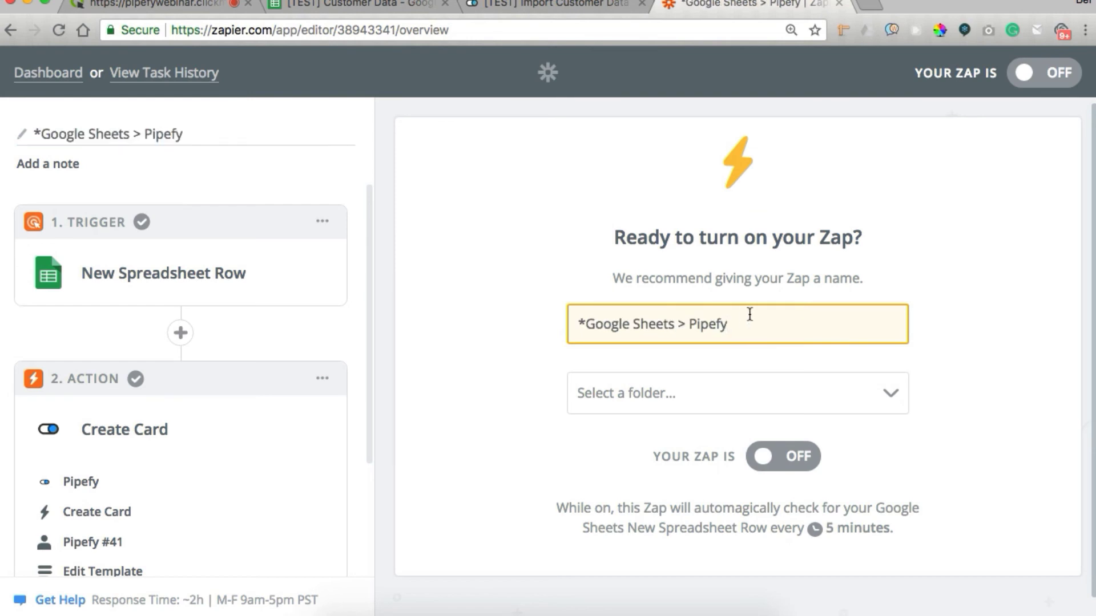
click(790, 459)
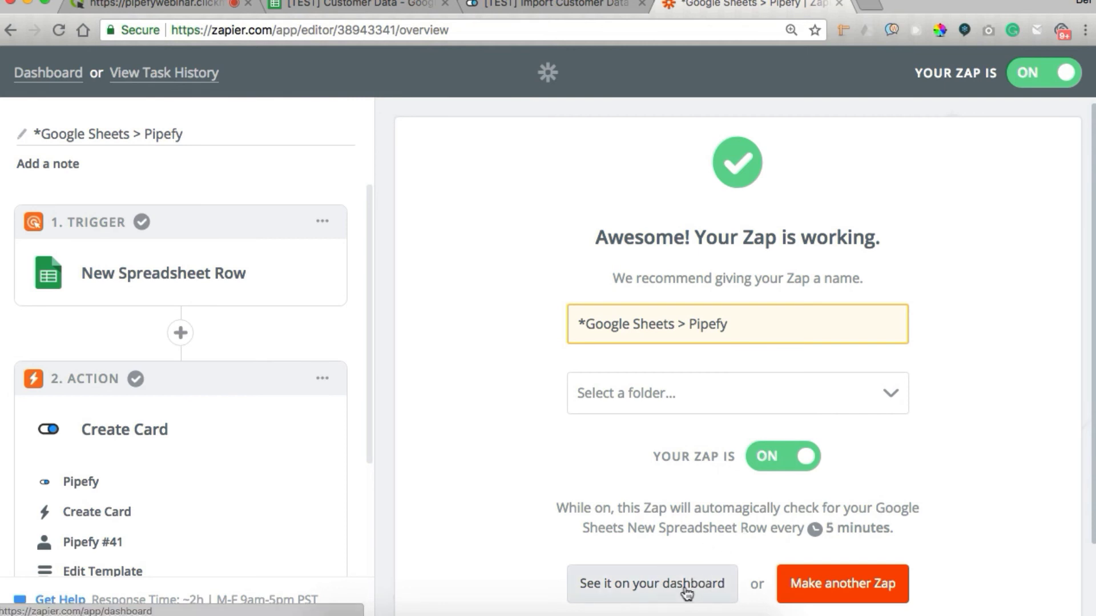
Switch to the [TEST] Customer Data sheet and copy rows 2 to 6 of Sheet2 into Import data starting at cell A3.
click(368, 6)
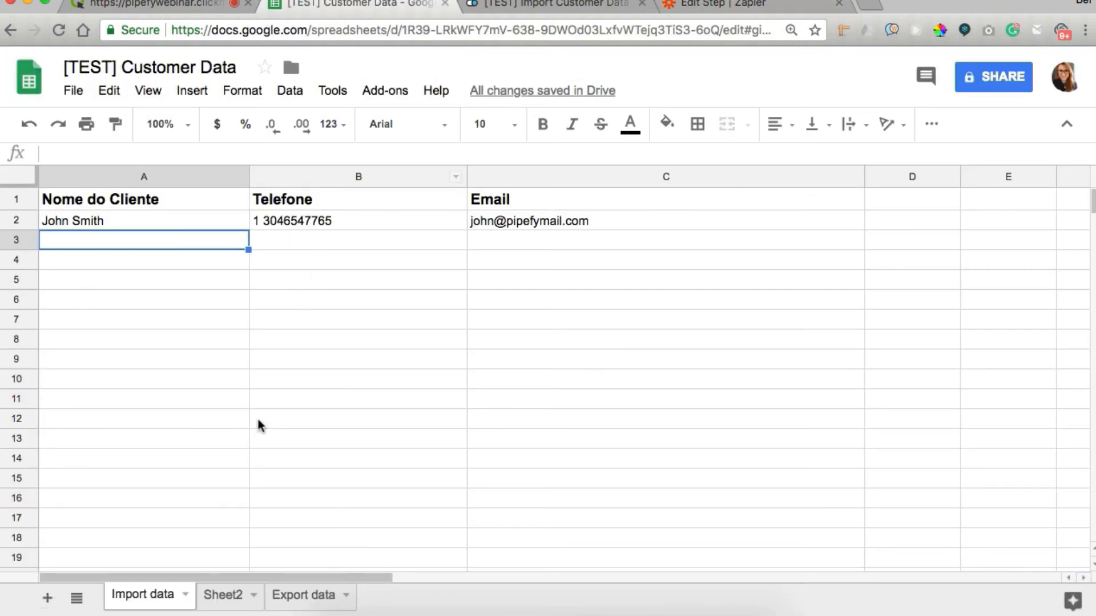
click(230, 602)
drag(129, 221, 601, 293)
key(ctrl+c)
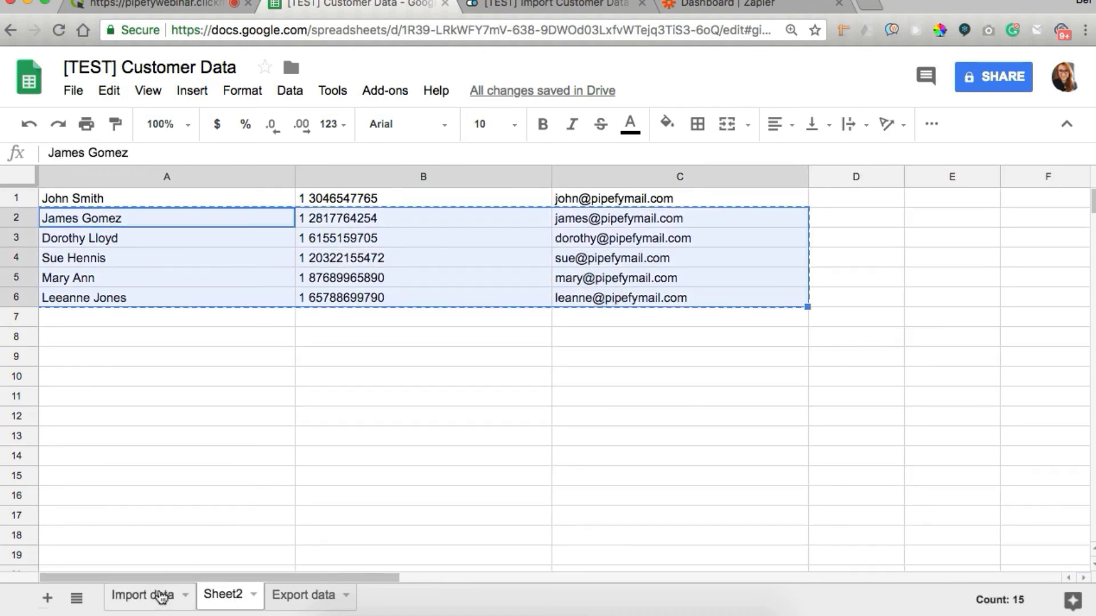
click(150, 599)
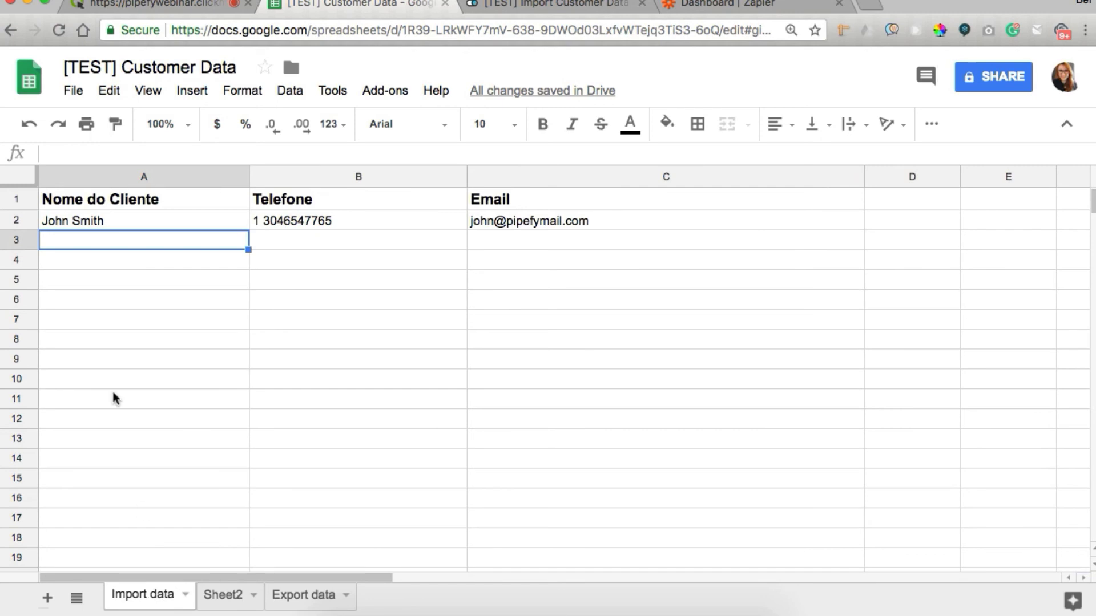
key(ctrl+v)
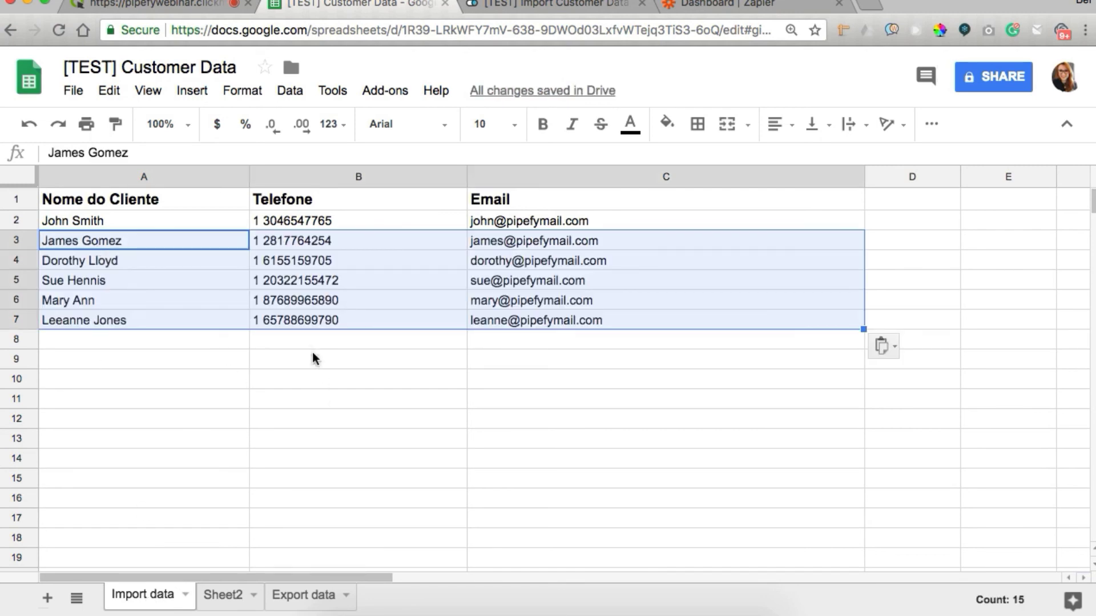
click(309, 343)
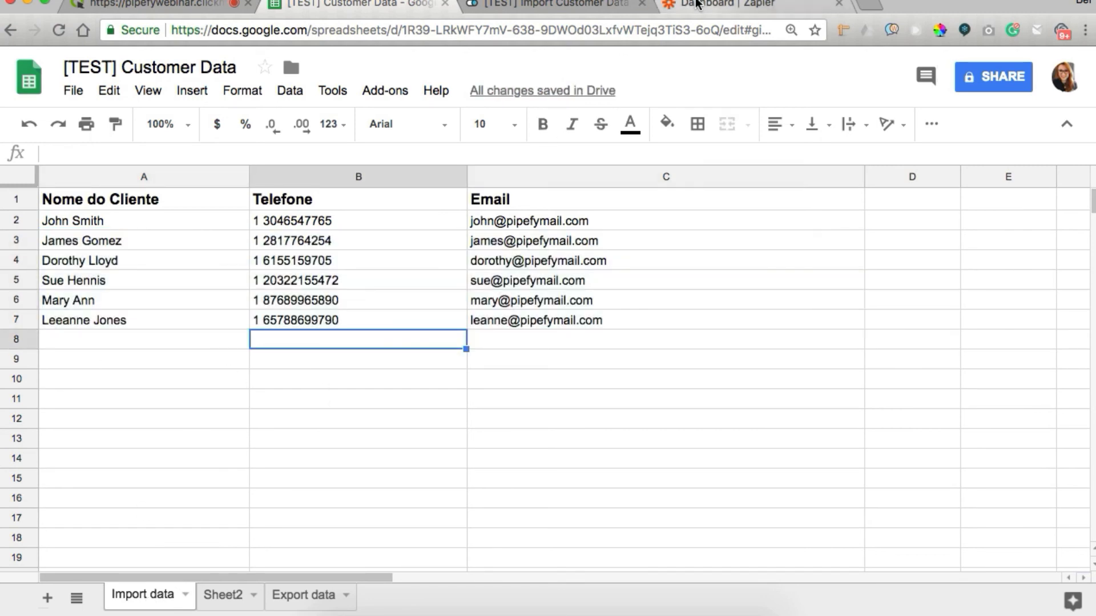
Return to Zapier, run the *Google Sheets > Pipefy zap manually from the dashboard, and review and dismiss its run status.
click(698, 4)
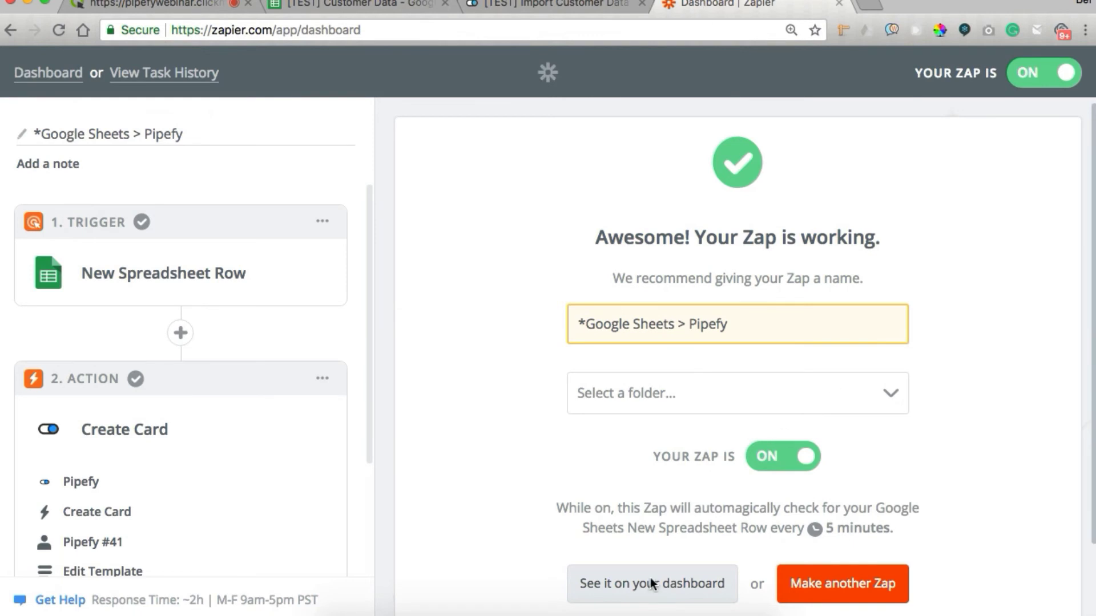
click(611, 582)
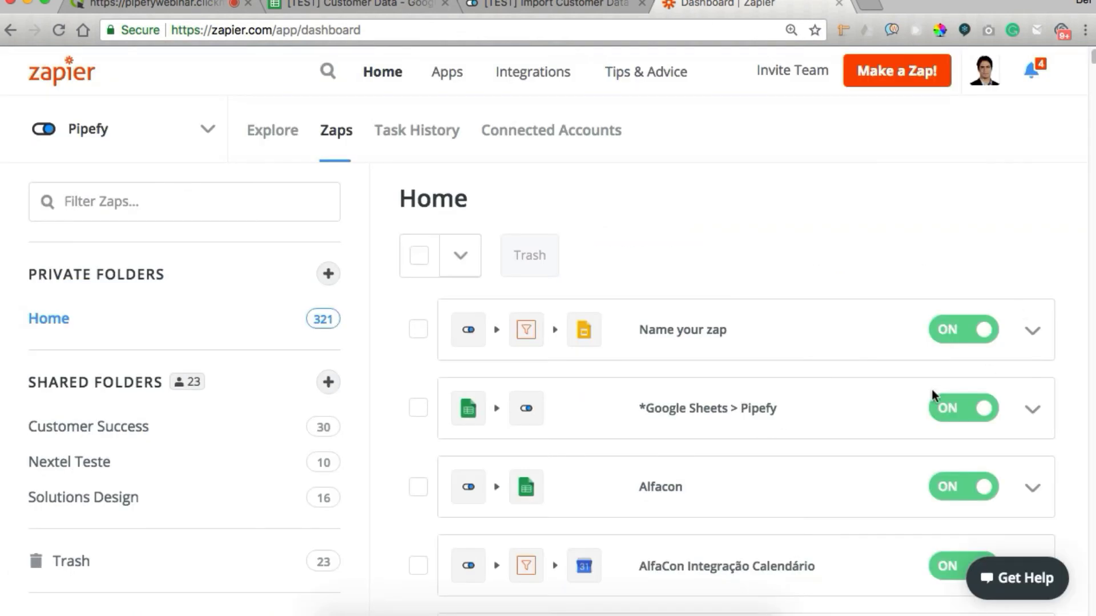
click(1032, 412)
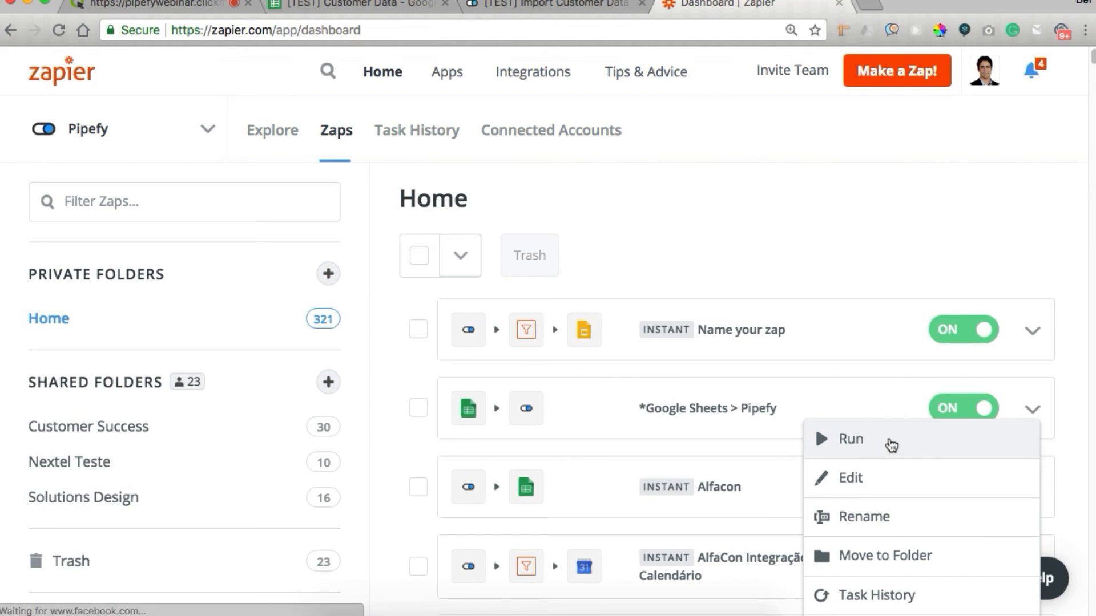
click(891, 446)
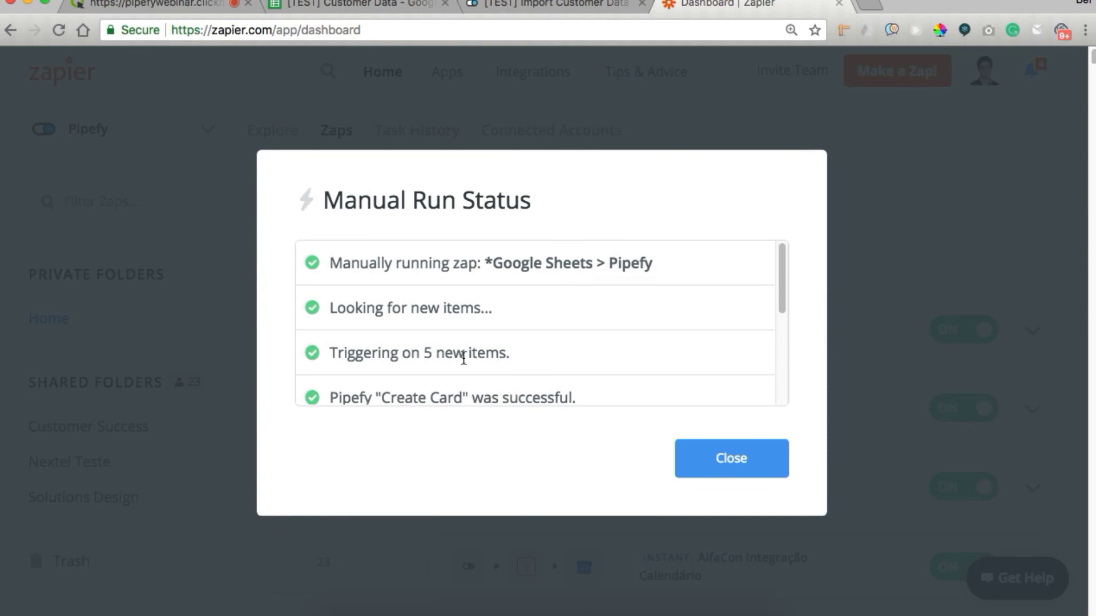
scroll(463, 358, down, 3)
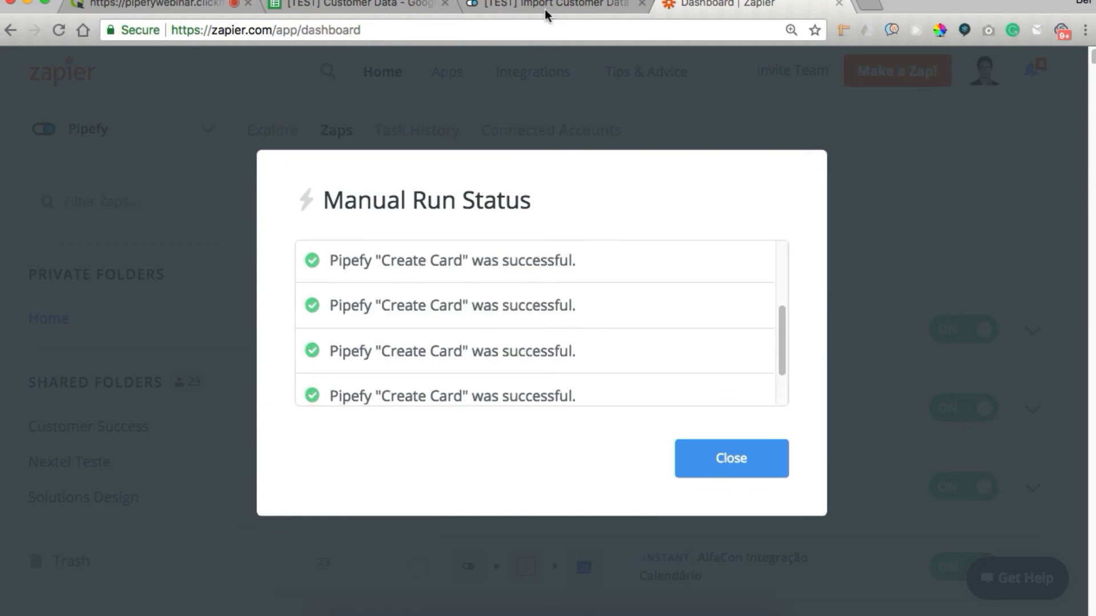
click(720, 463)
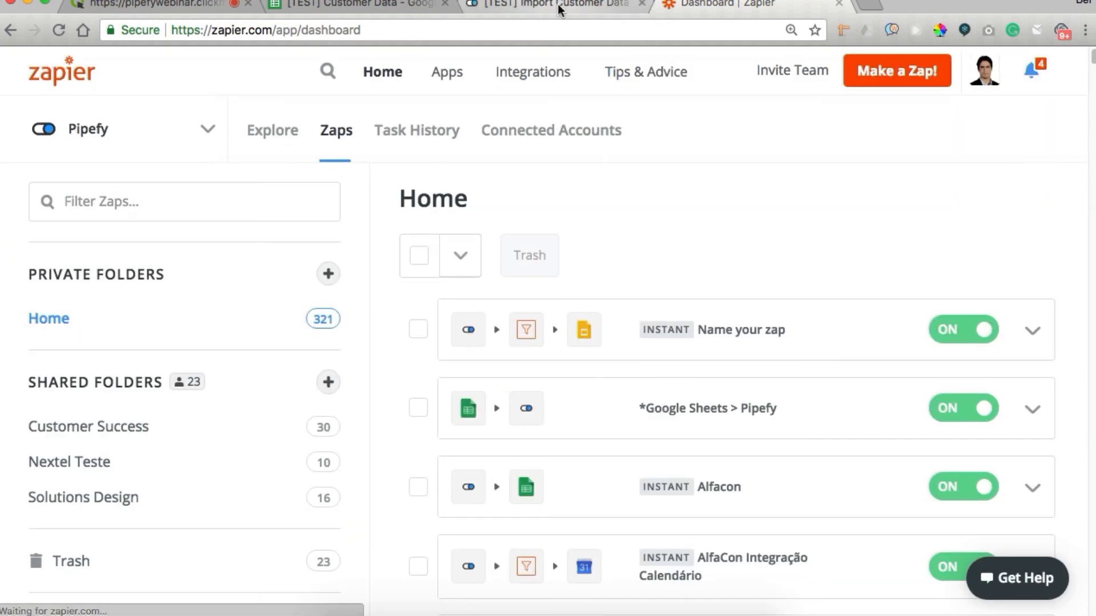
Switch to the [TEST] Import Customer Data pipe in Pipefy and check the newly created cards at the end of the Inbox phase.
click(559, 8)
scroll(157, 420, down, 4)
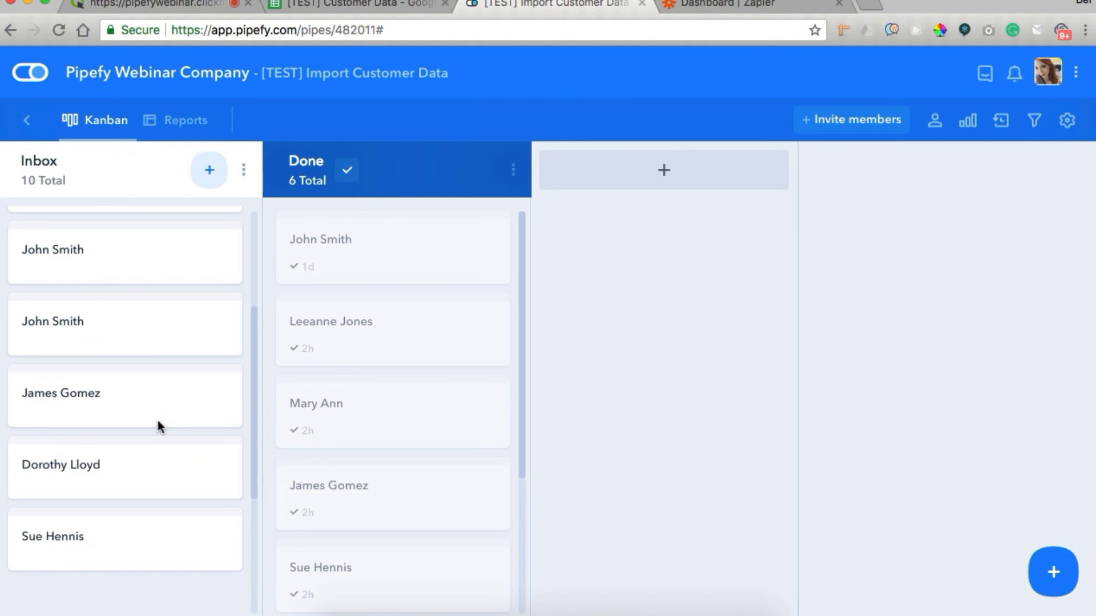
scroll(169, 436, down, 3)
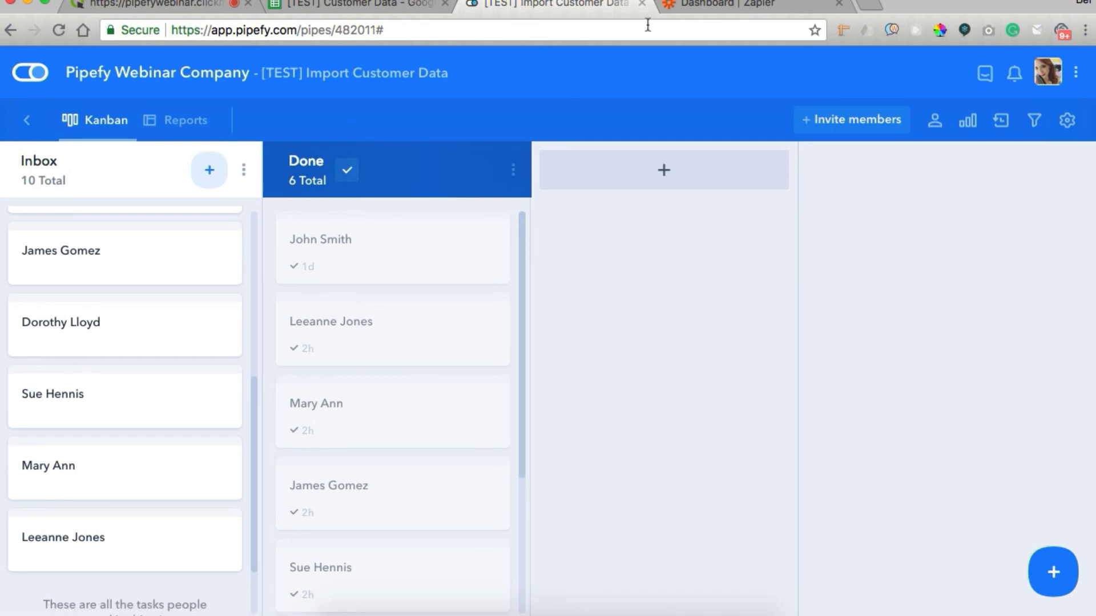
Return to Zapier and examine the task history for the status and time of the *Google Sheets > Pipefy runs.
click(680, 7)
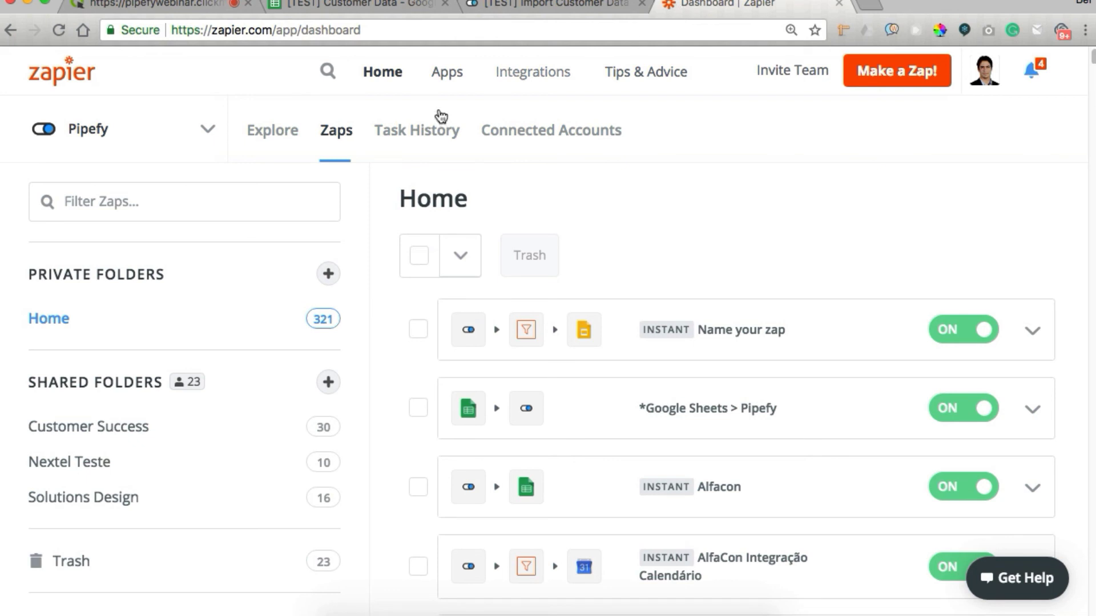
click(354, 6)
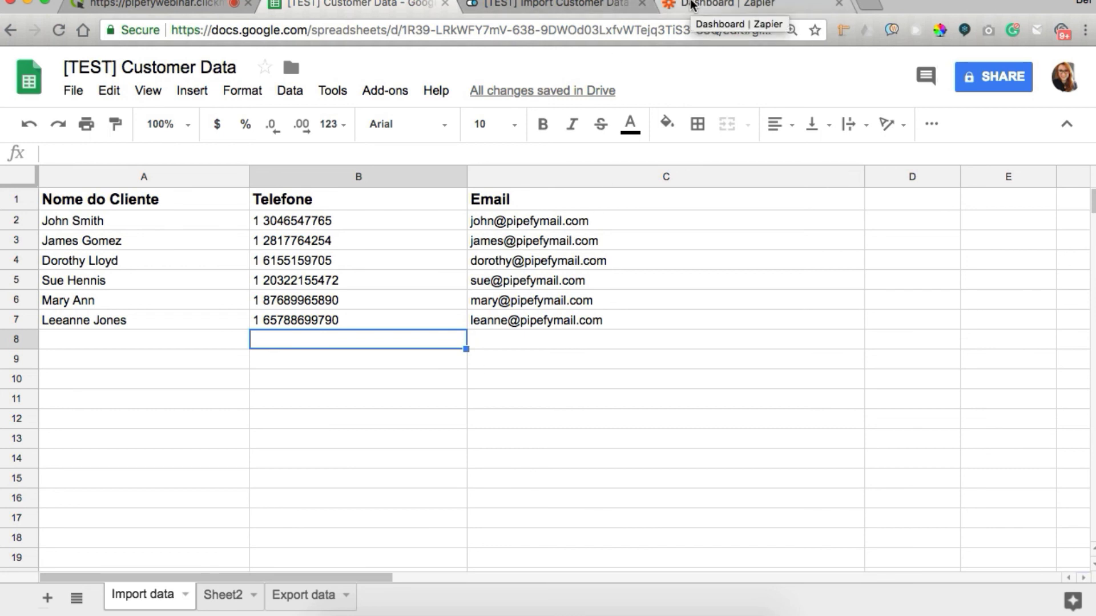
click(690, 5)
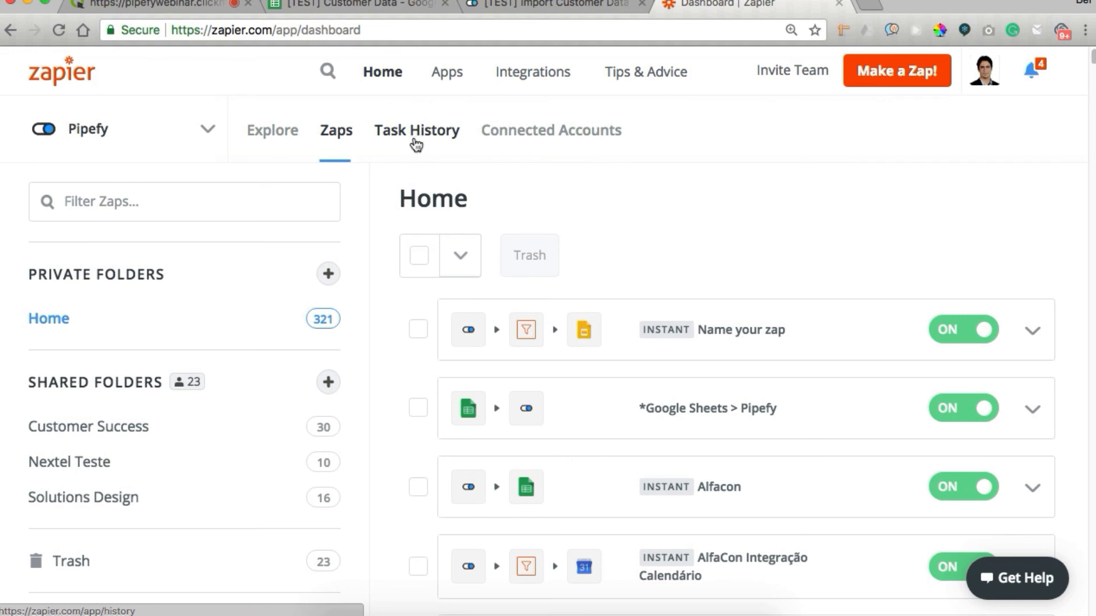
click(419, 136)
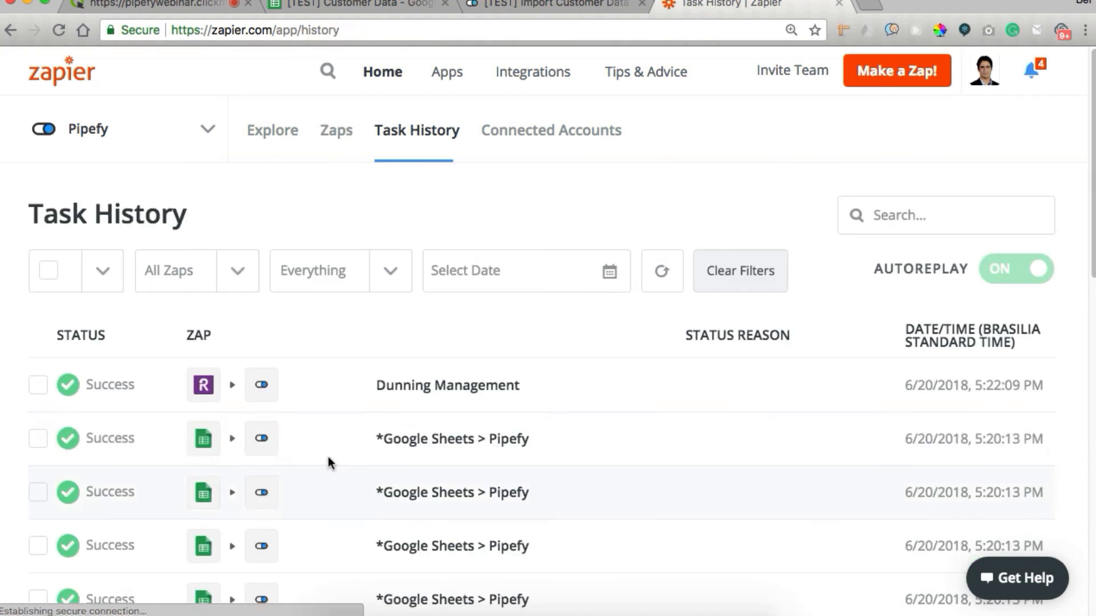
scroll(327, 457, down, 3)
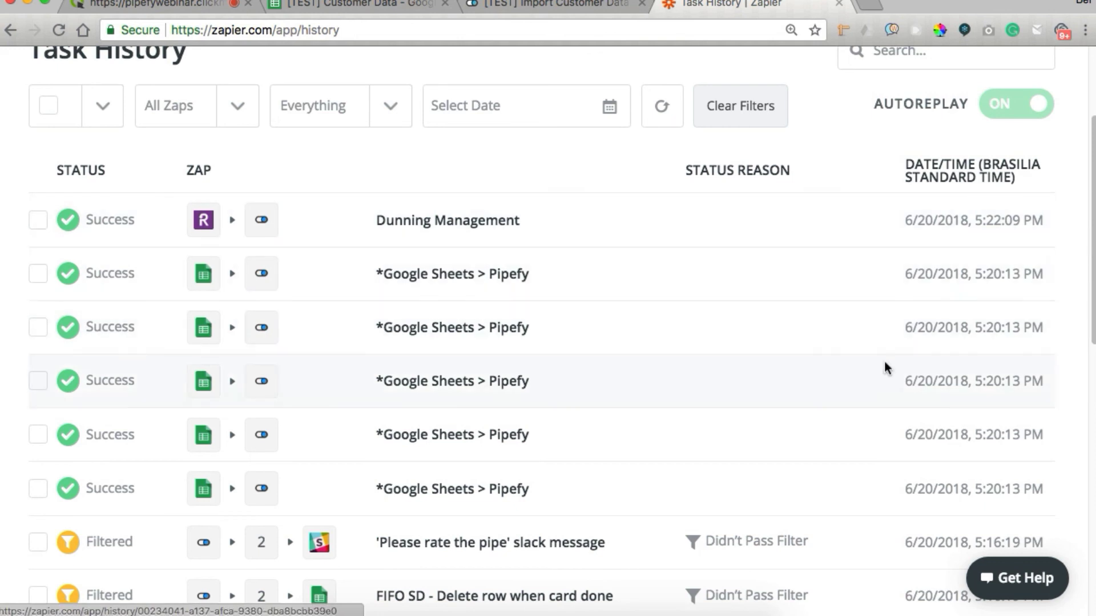
scroll(884, 365, down, 3)
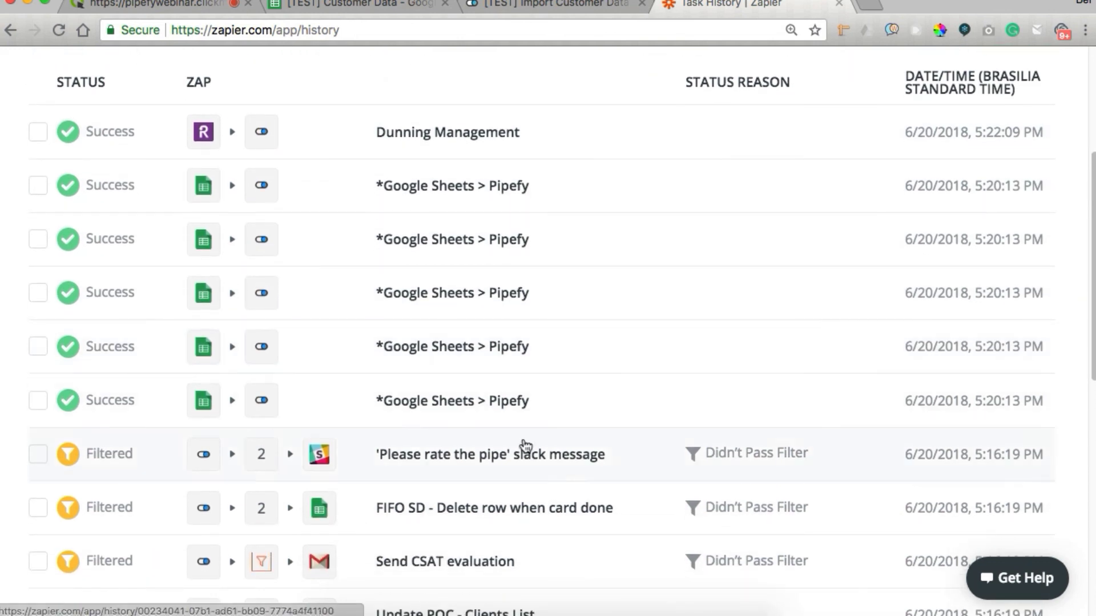
scroll(208, 371, down, 2)
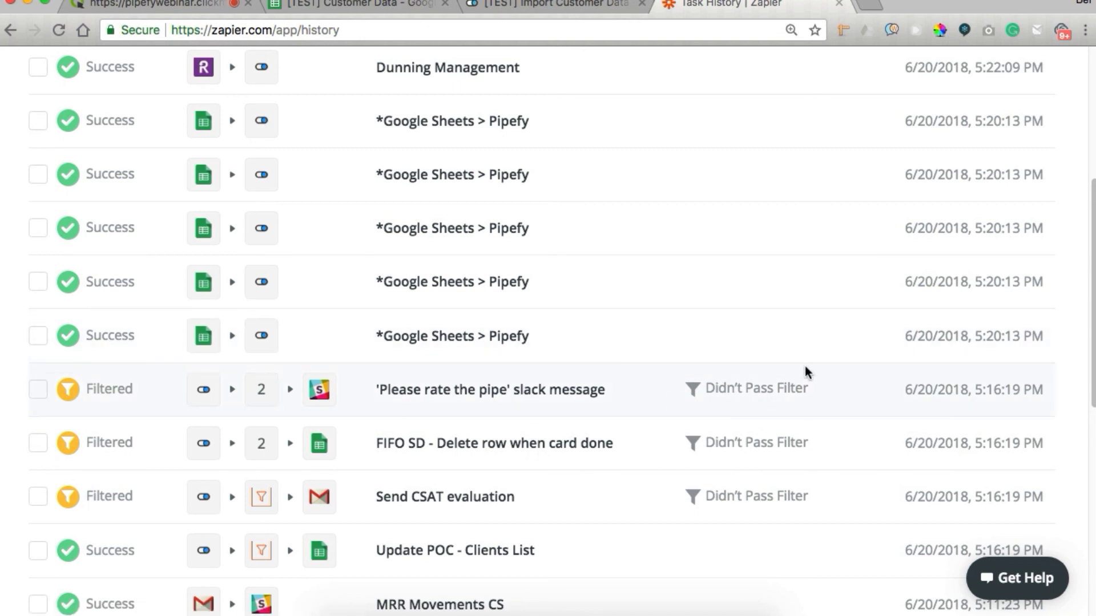
scroll(805, 367, down, 3)
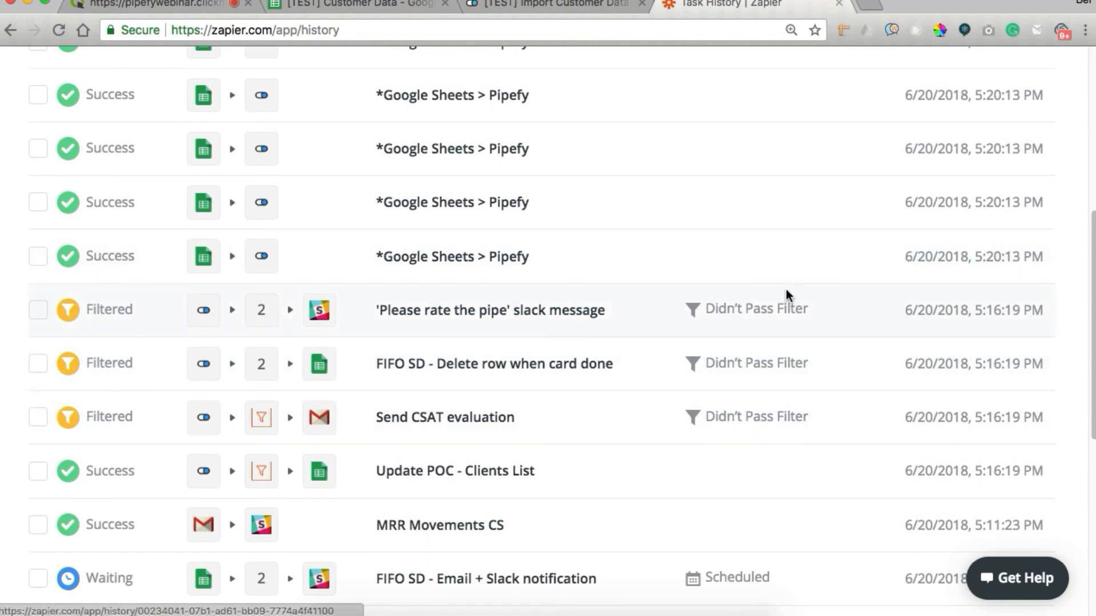
scroll(786, 290, up, 5)
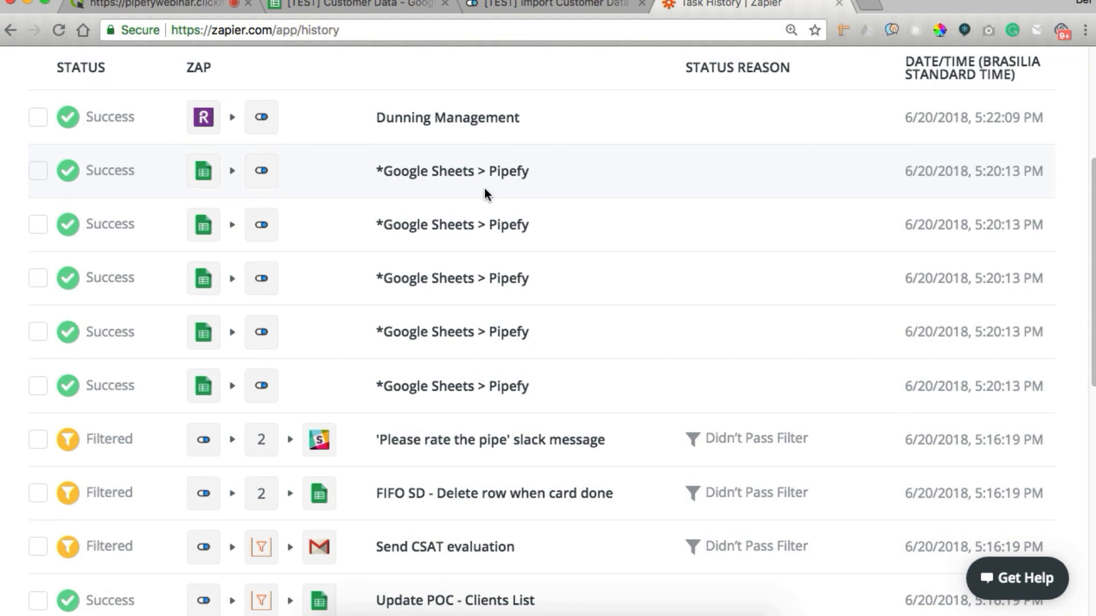
scroll(485, 189, up, 7)
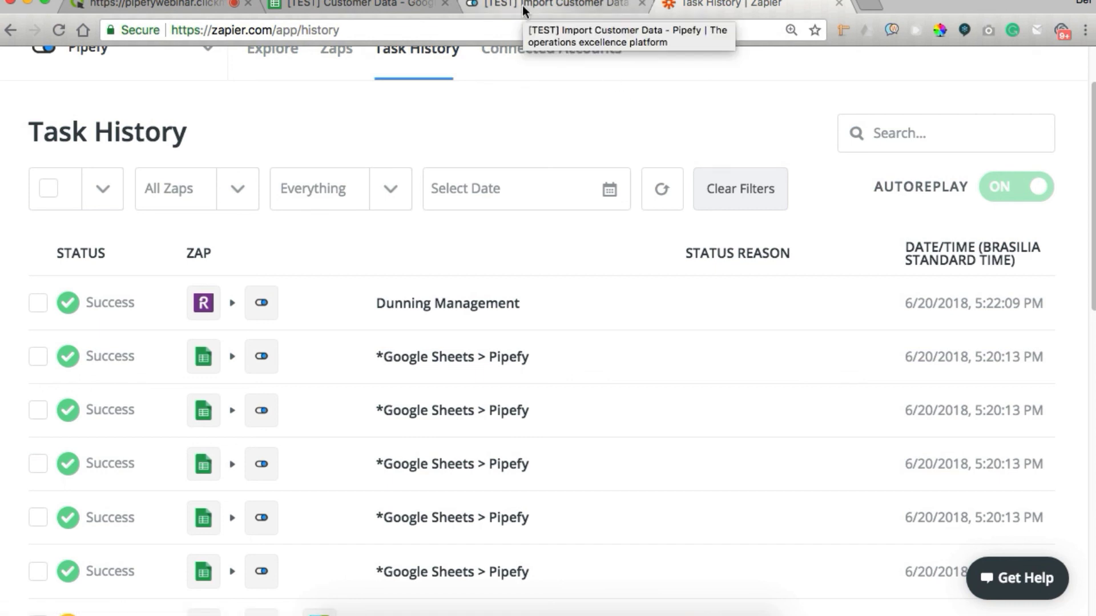
scroll(281, 85, up, 3)
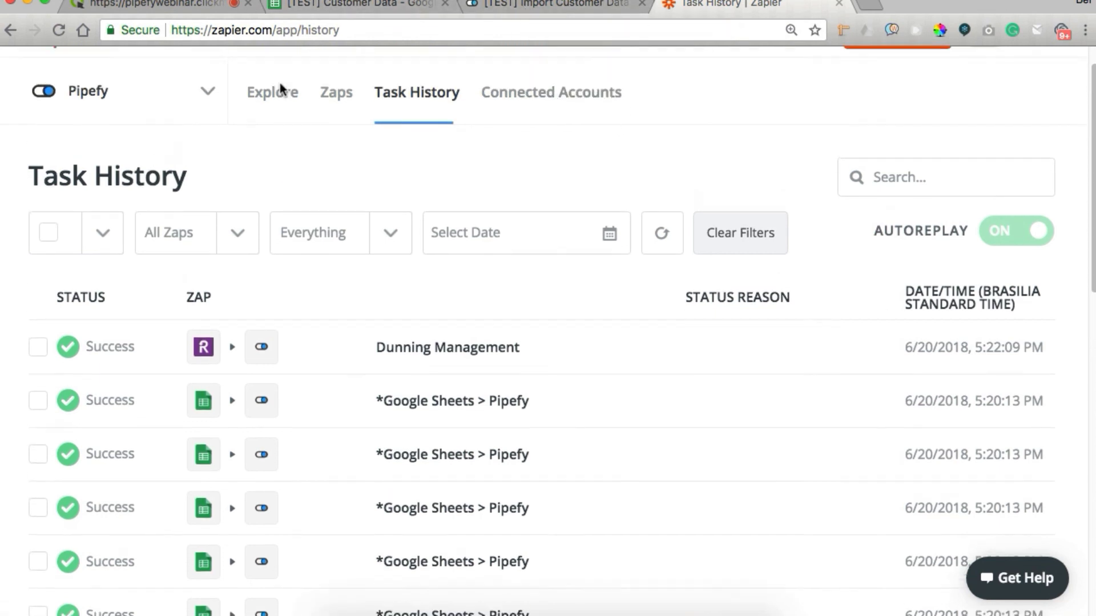
scroll(410, 132, up, 1)
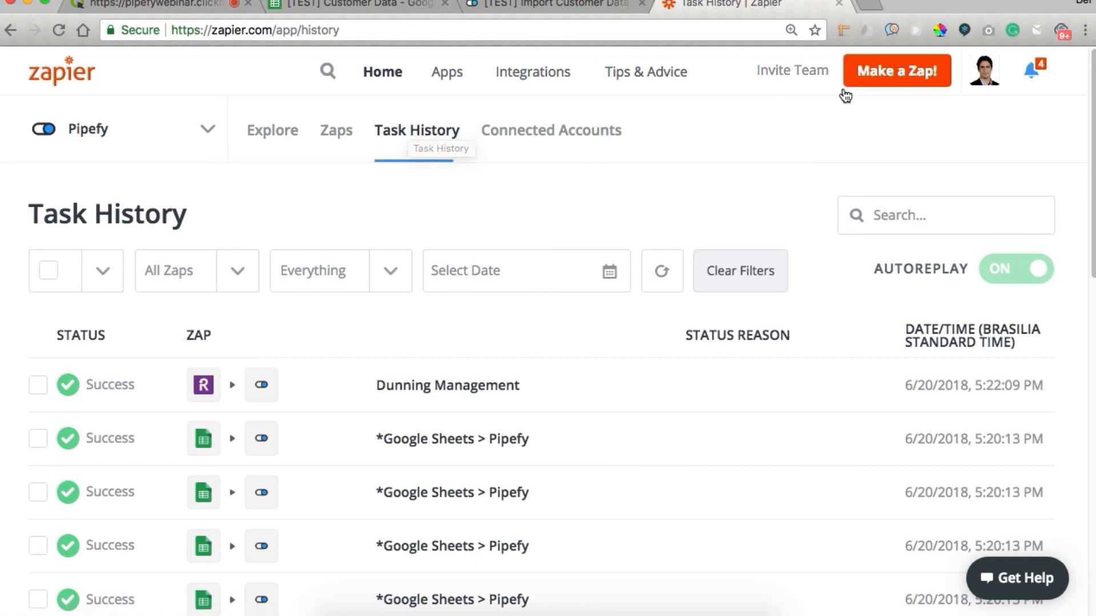
Start a new zap and choose Pipefy as its trigger app.
click(912, 80)
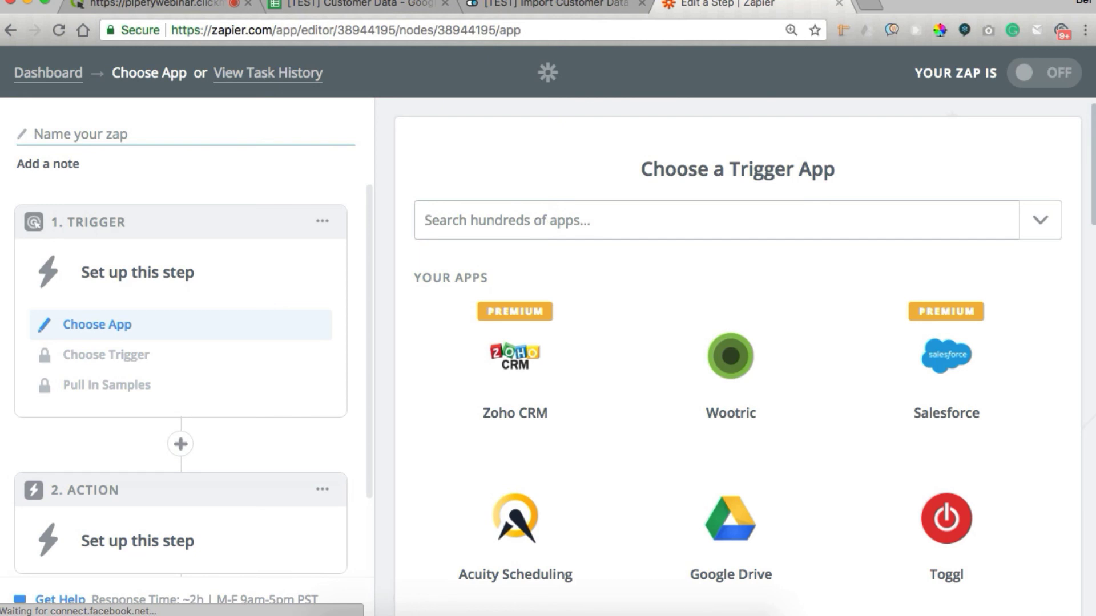
text(pipef)
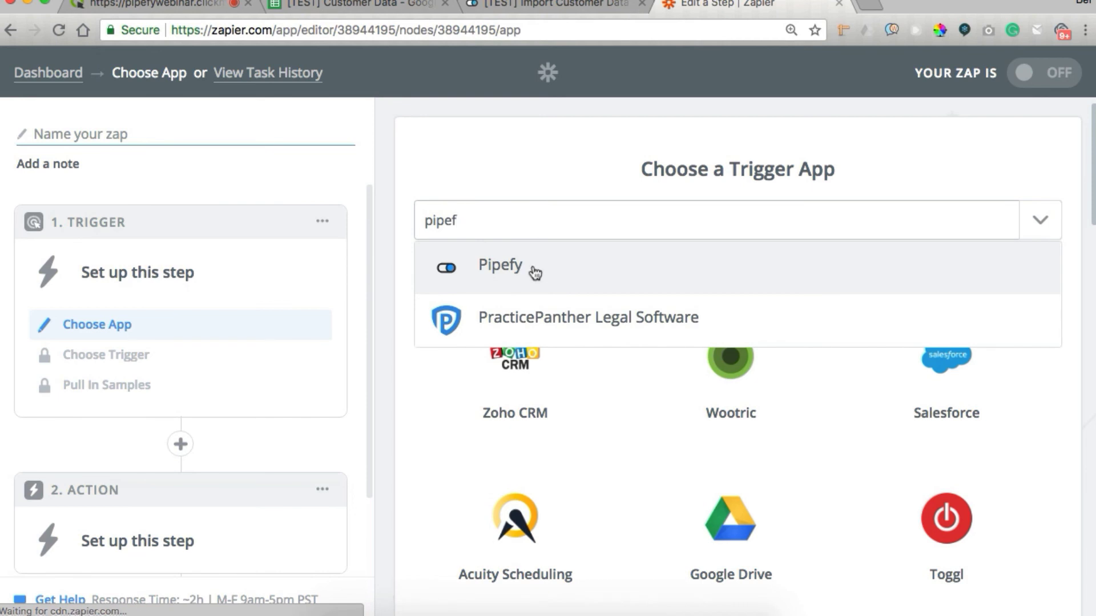
click(534, 273)
Set Card Done as the Pipefy trigger event and continue to the account connection.
scroll(514, 505, down, 2)
scroll(514, 504, down, 3)
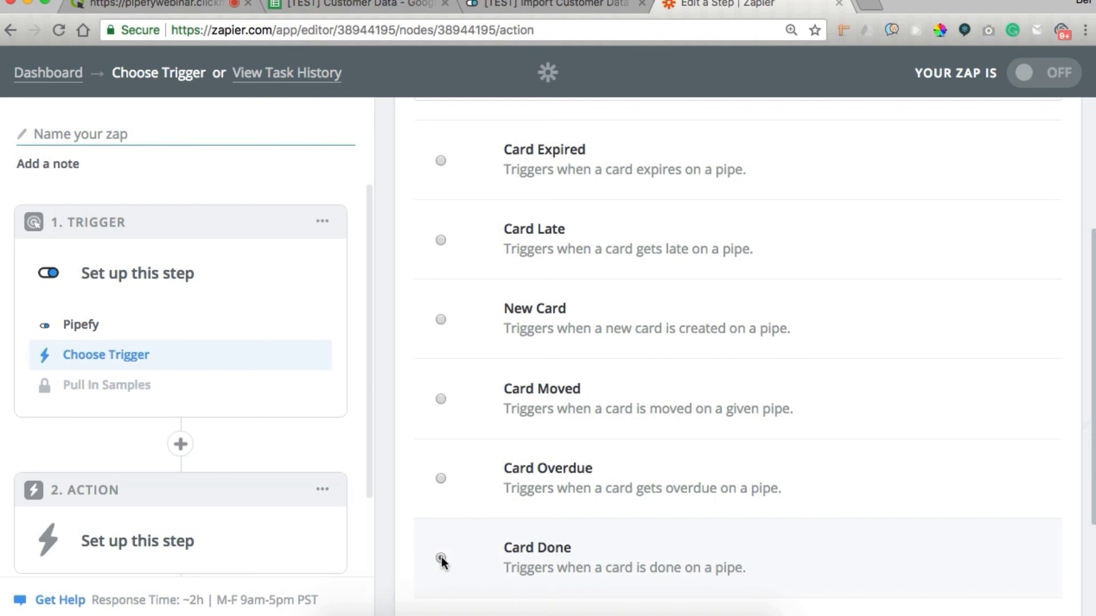
click(440, 558)
scroll(656, 528, down, 2)
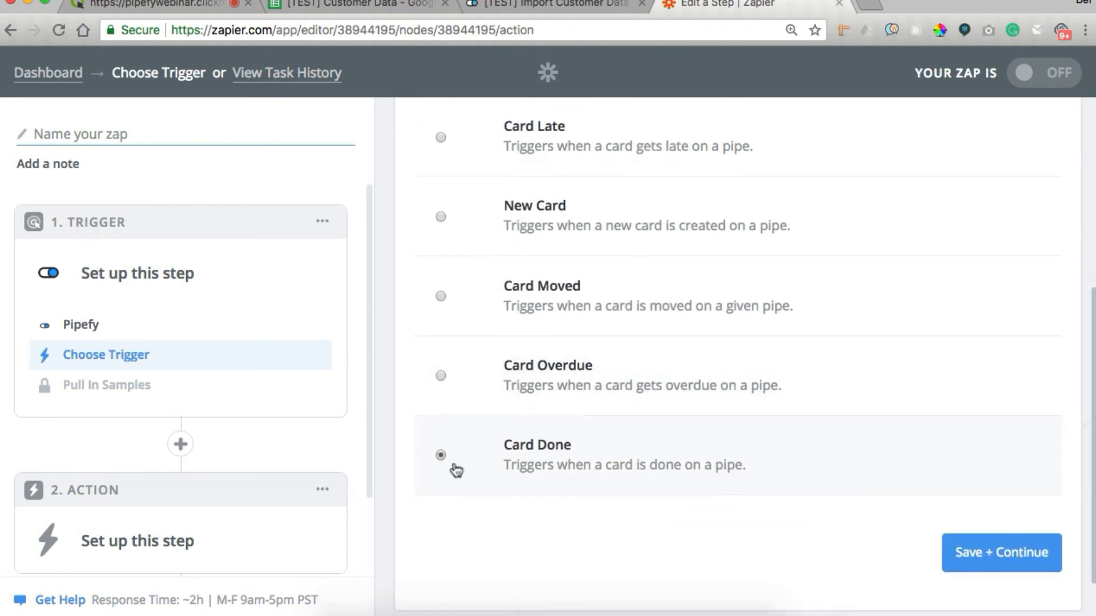
click(558, 6)
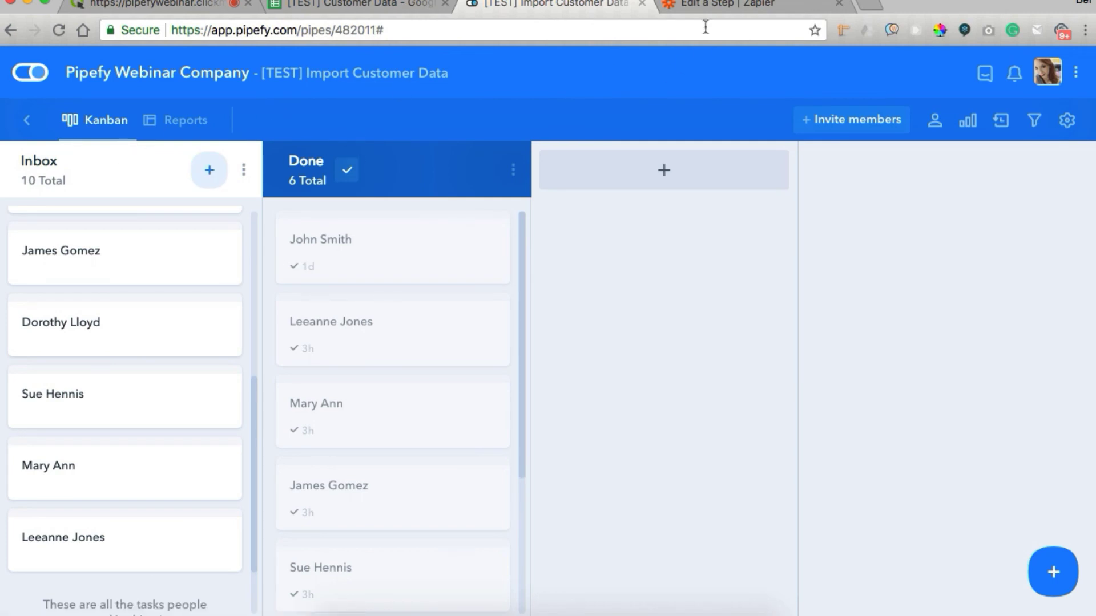
click(710, 6)
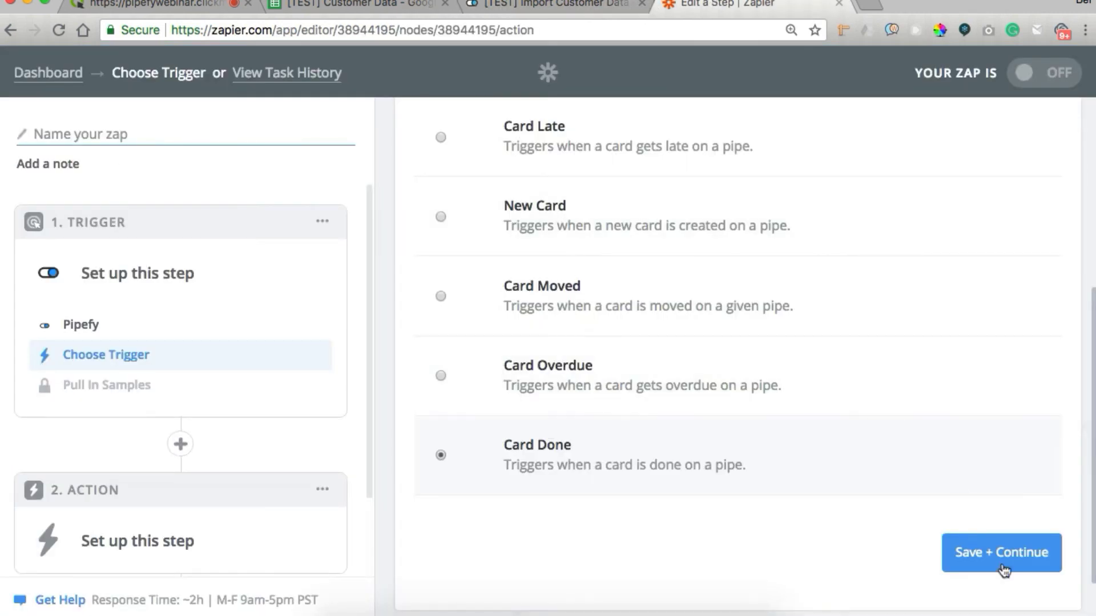
click(1000, 552)
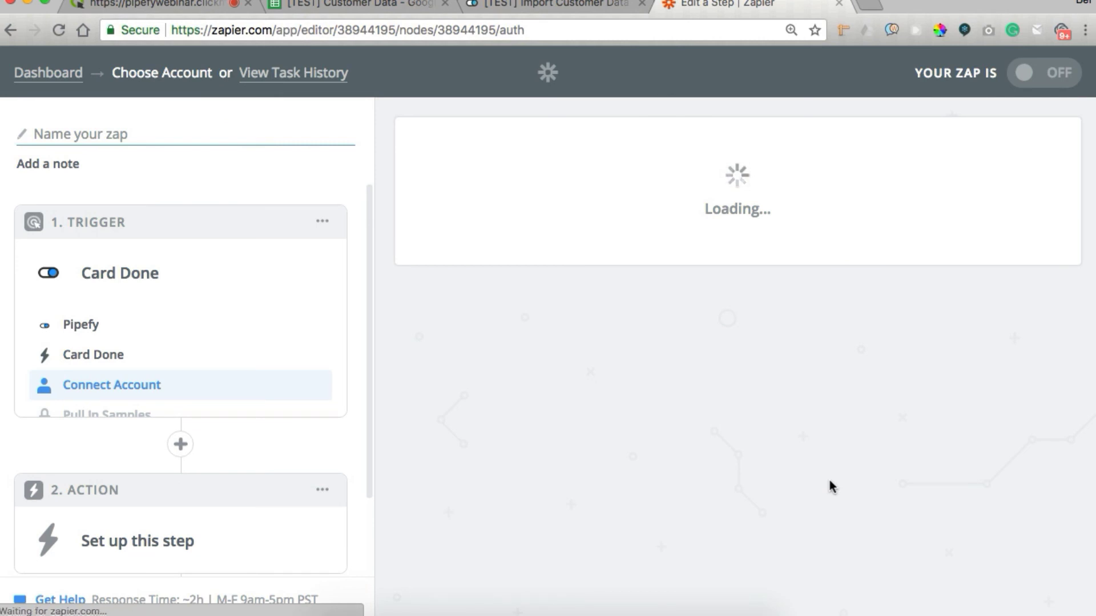
Select the Pipefy #41 account for the Card Done trigger and continue to the trigger options.
scroll(709, 458, down, 15)
scroll(709, 459, down, 20)
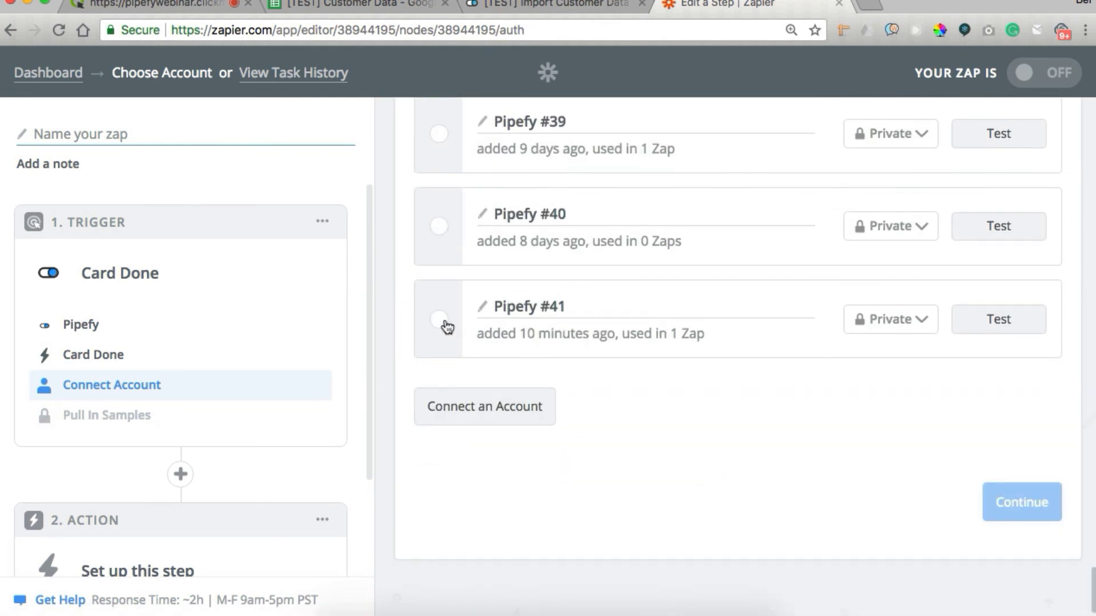
click(440, 321)
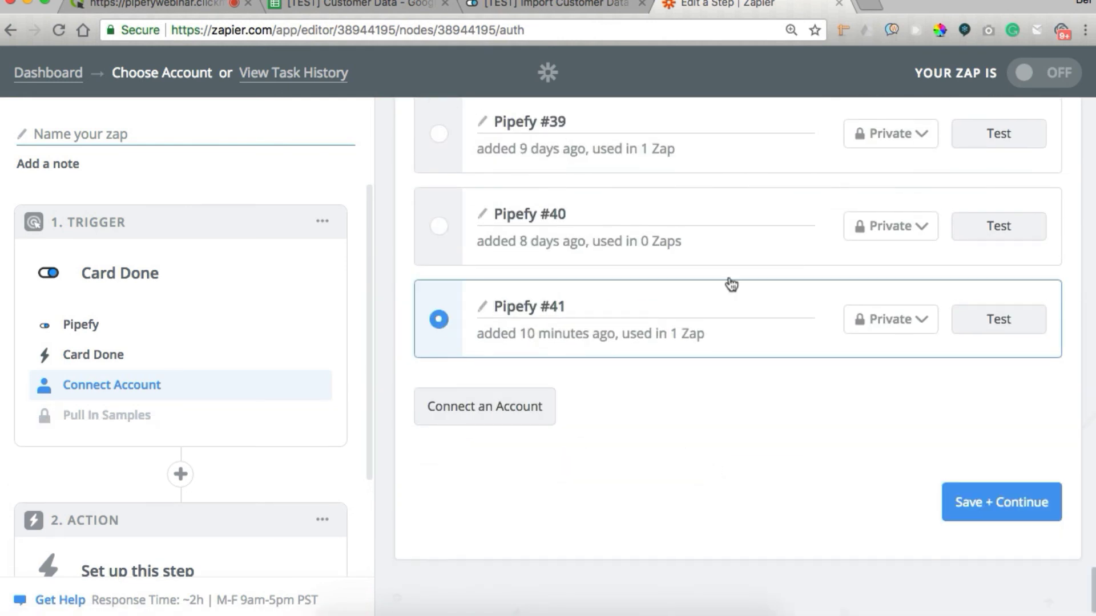
click(977, 514)
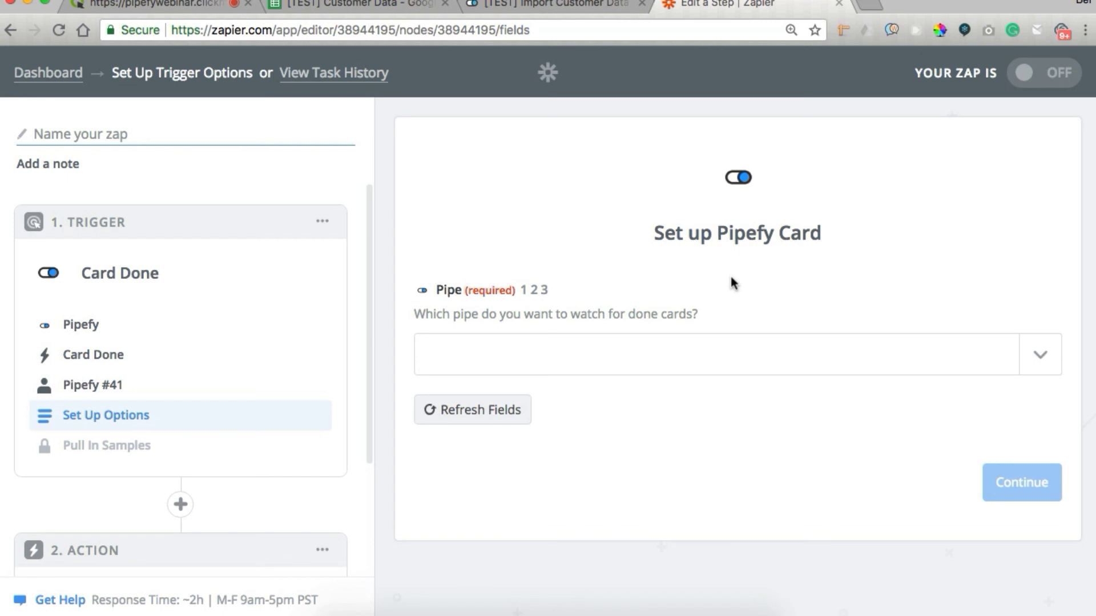
Set the watched pipe to Pipefy Webinar Company - [TEST] Import Customer Data and fetch a sample card for the trigger.
click(1041, 363)
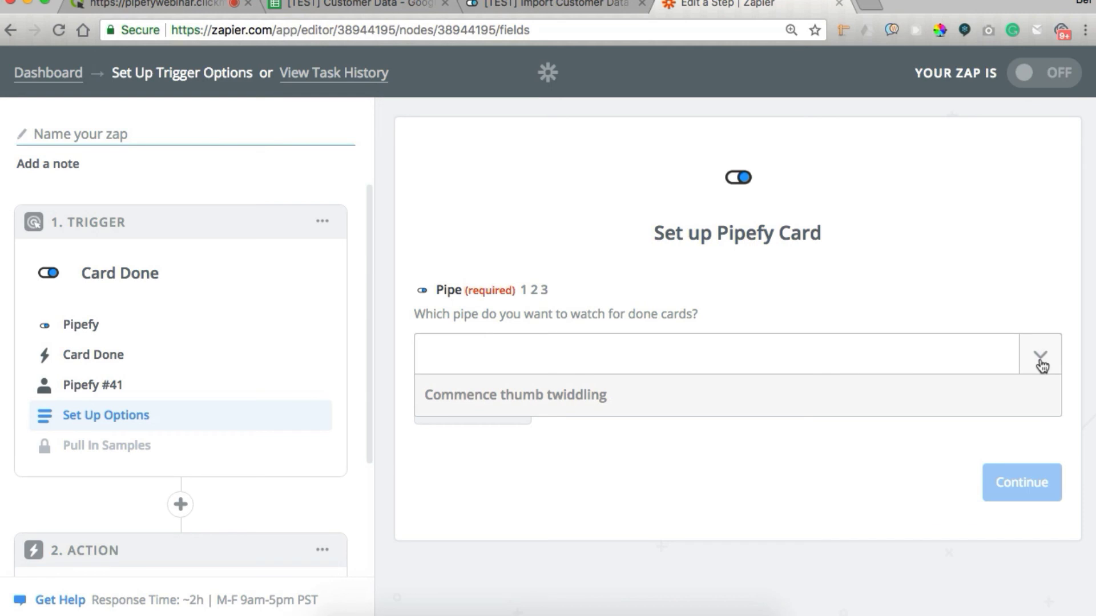
text(import cus)
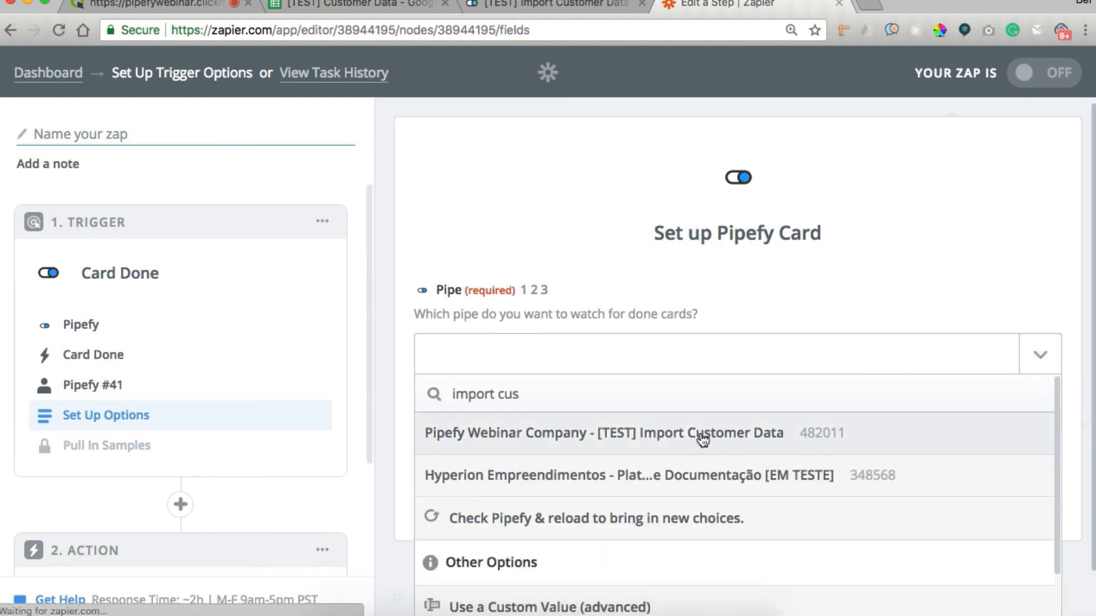
click(701, 438)
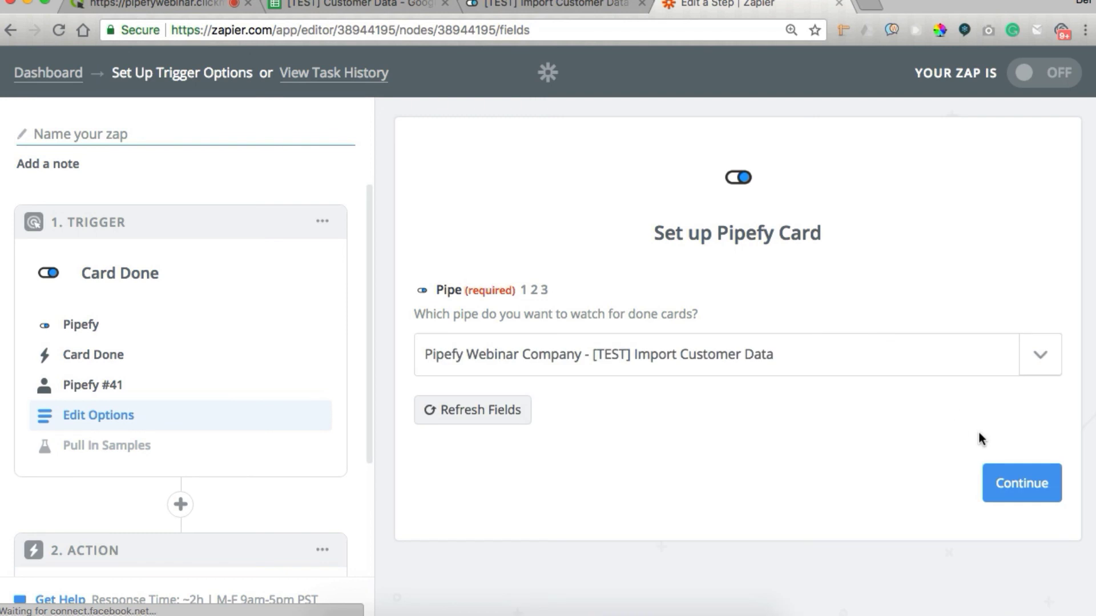
click(1020, 498)
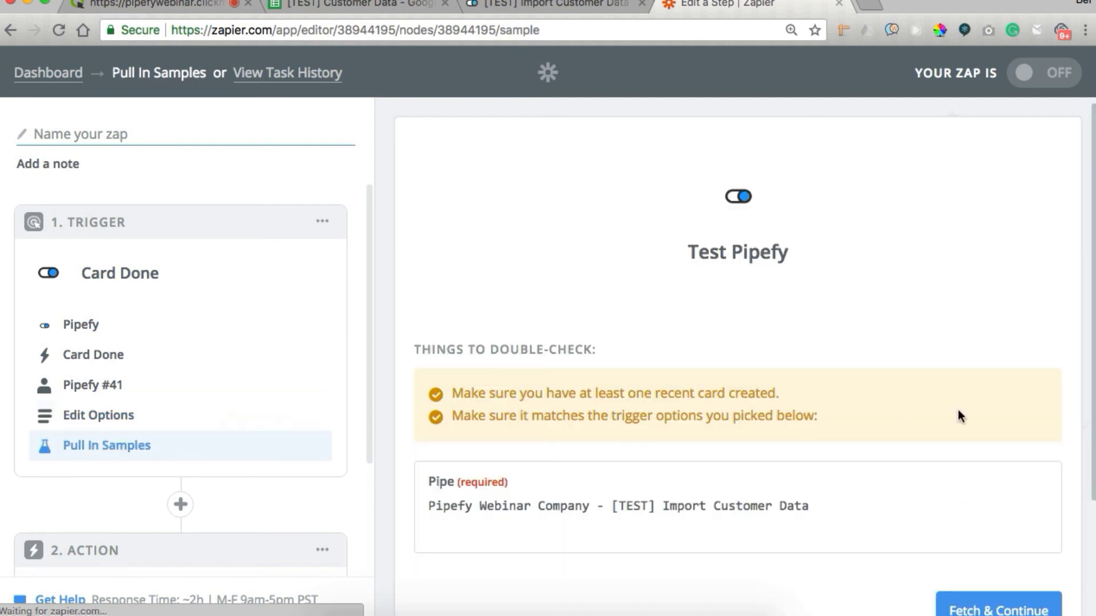
scroll(958, 410, down, 2)
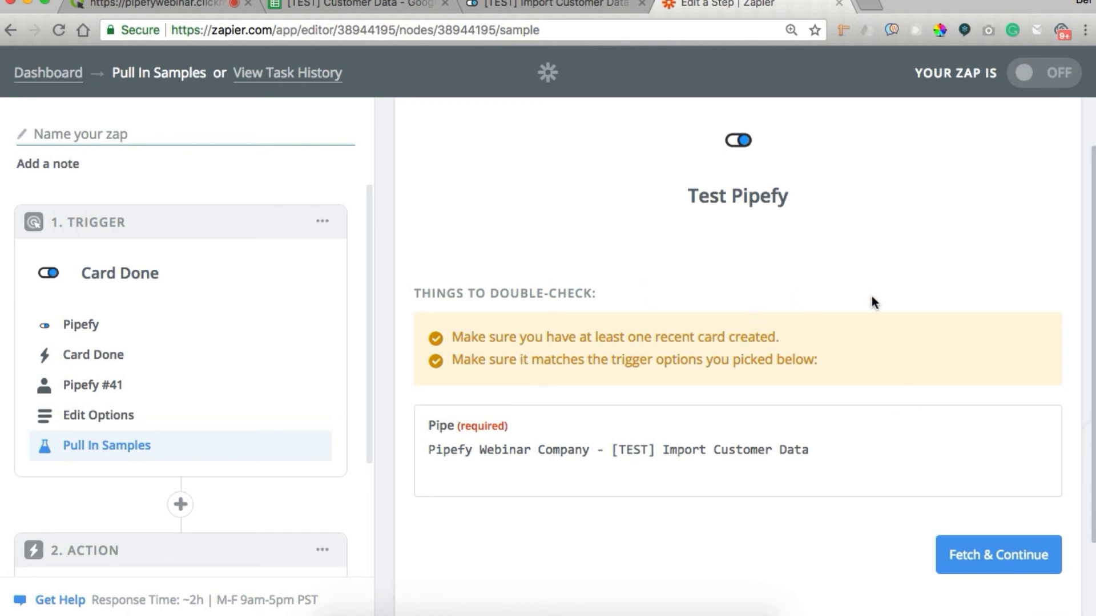
click(984, 561)
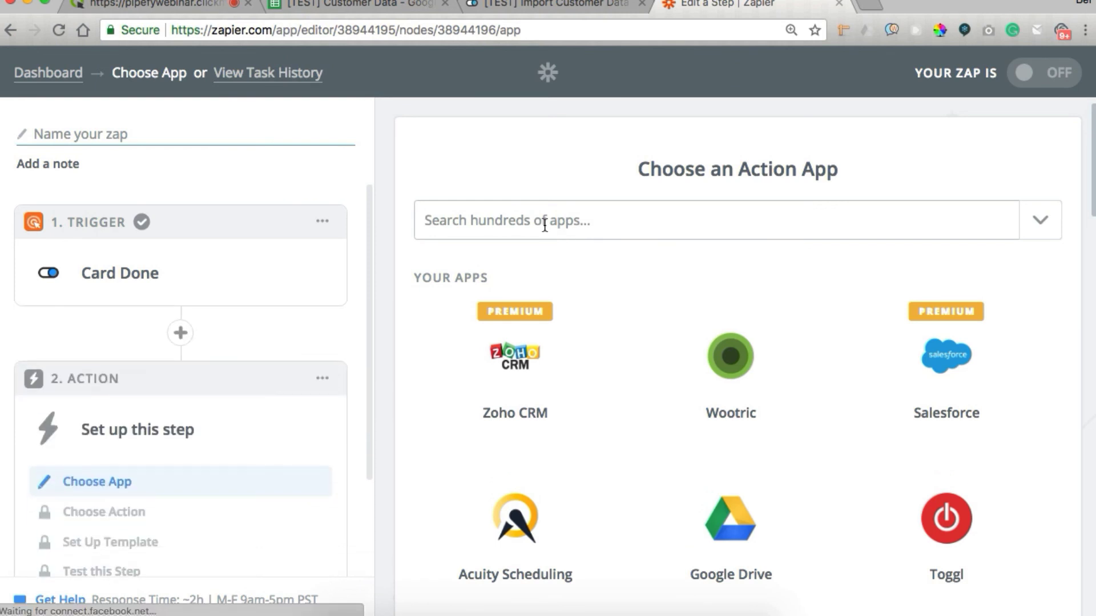
Choose Google Sheets as the action app with Create Spreadsheet Row as the action and continue.
click(544, 225)
text(google)
click(533, 331)
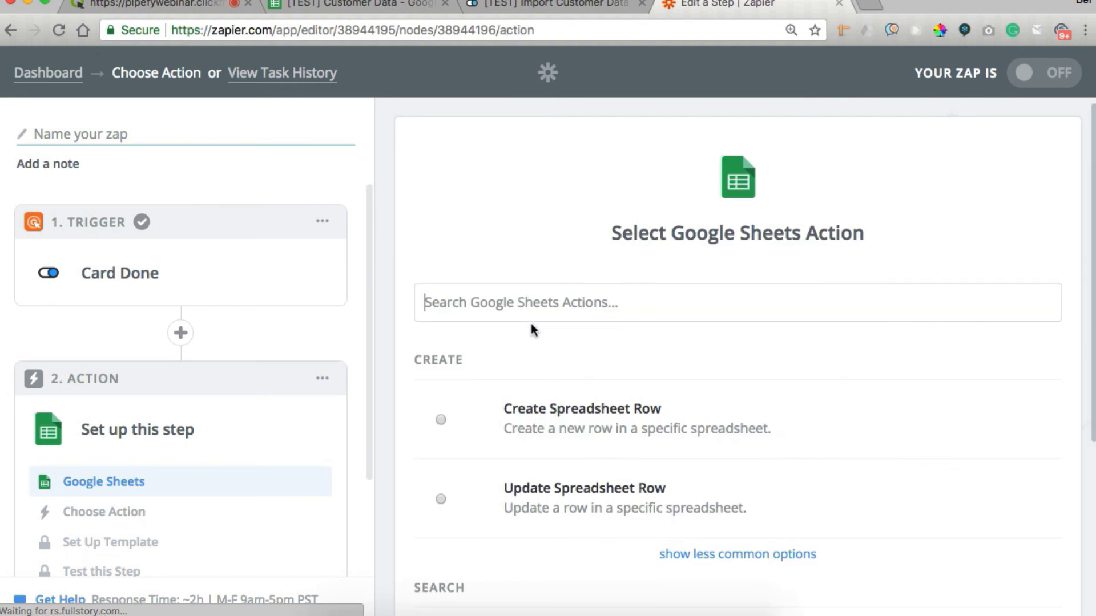
click(442, 421)
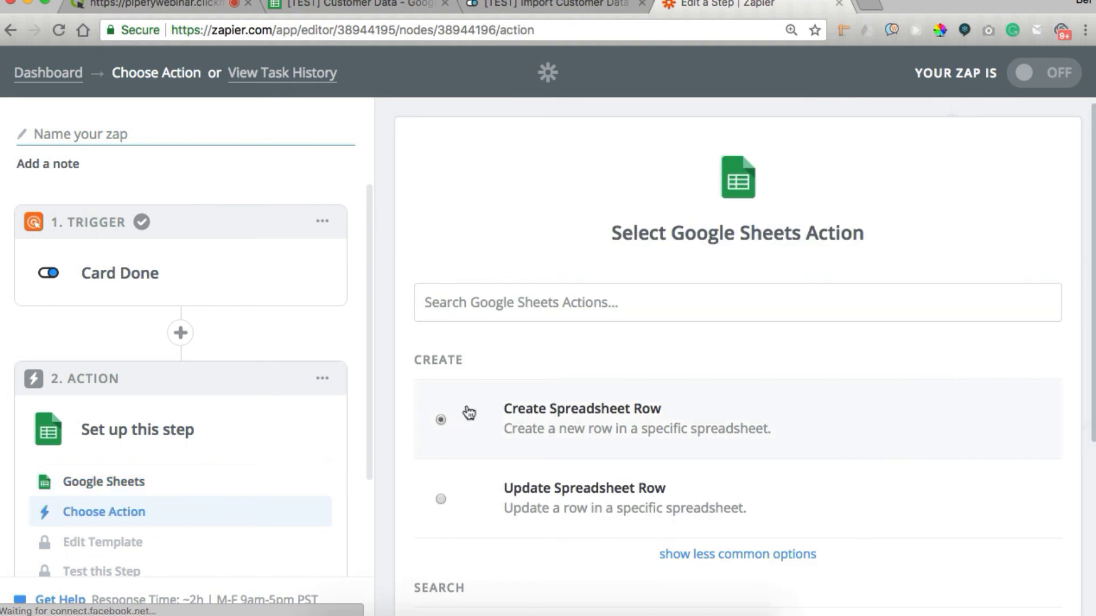
click(985, 513)
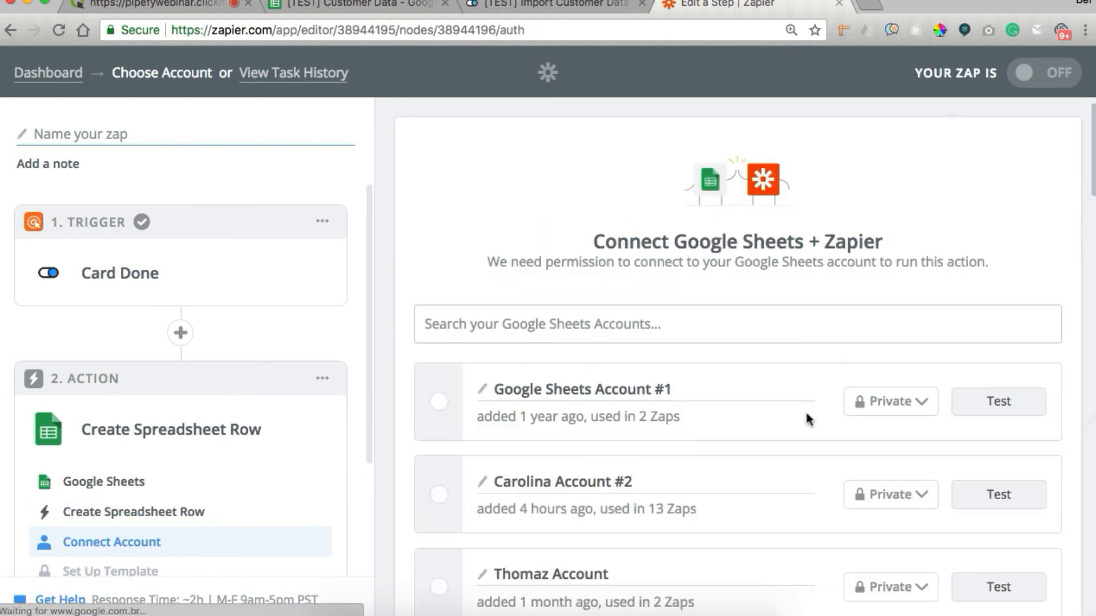
Select the last Google Sheets account in the list for the action and continue to the row template.
scroll(807, 415, down, 20)
scroll(806, 414, down, 10)
click(437, 319)
click(978, 508)
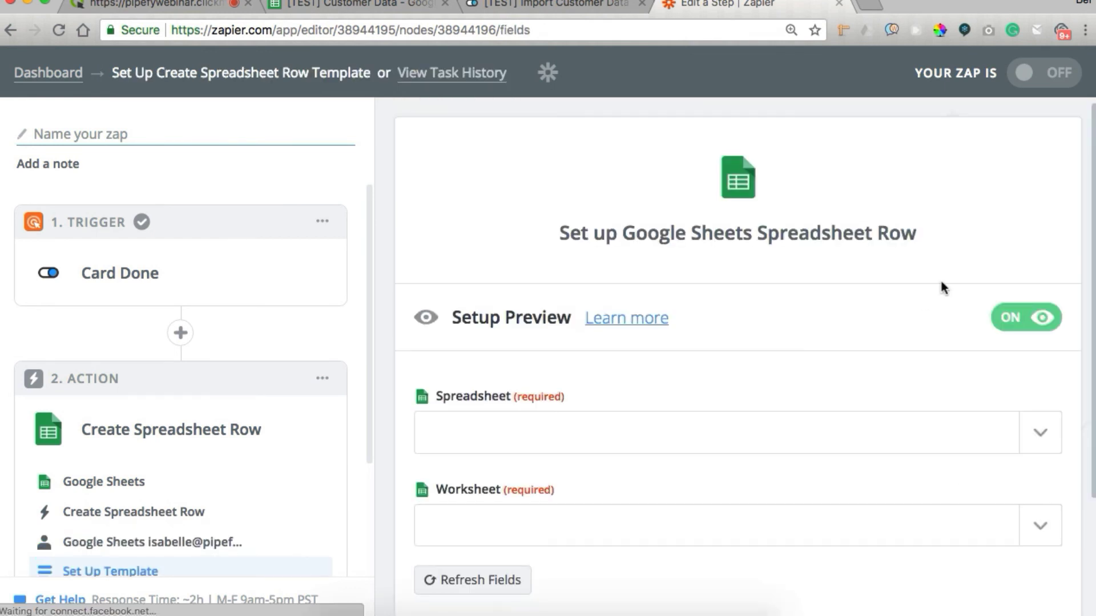
Set the action's spreadsheet to [TEST] Customer Data and its worksheet to Export data.
scroll(918, 411, down, 2)
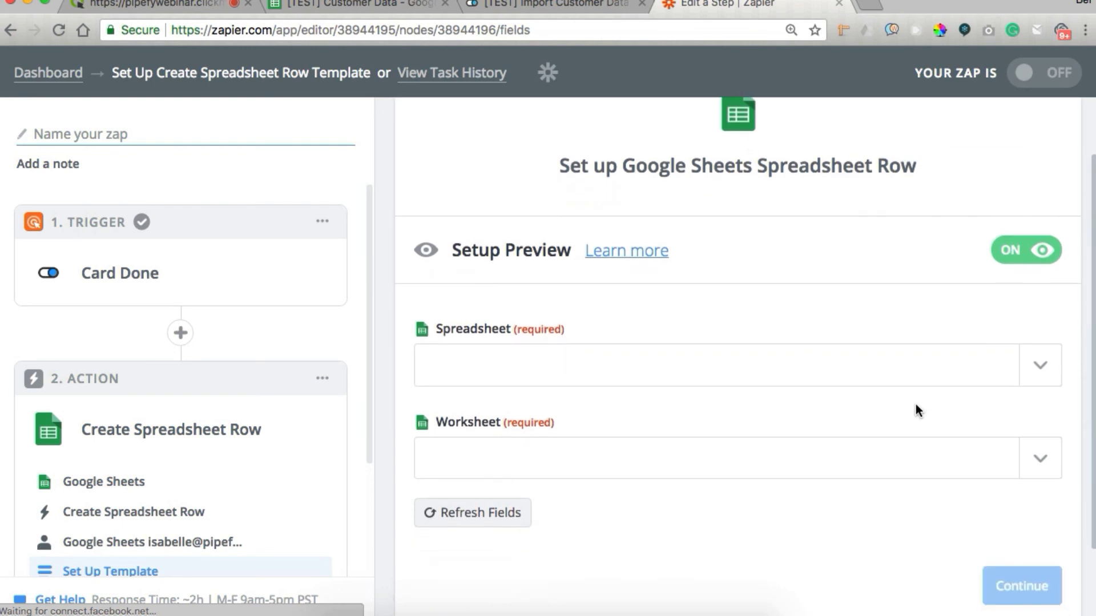
click(1042, 362)
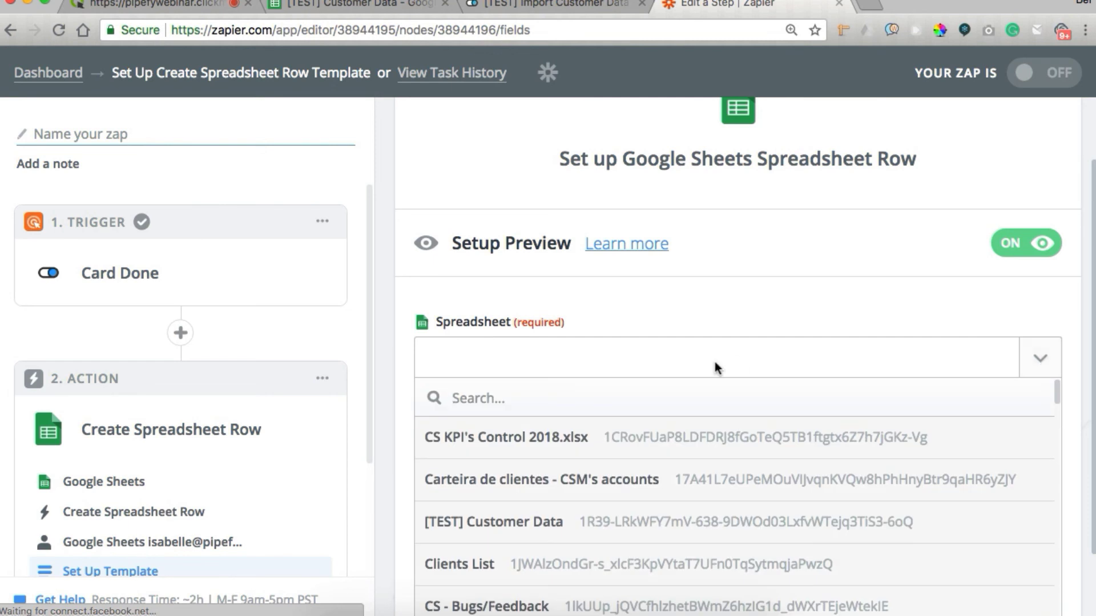
text(customer)
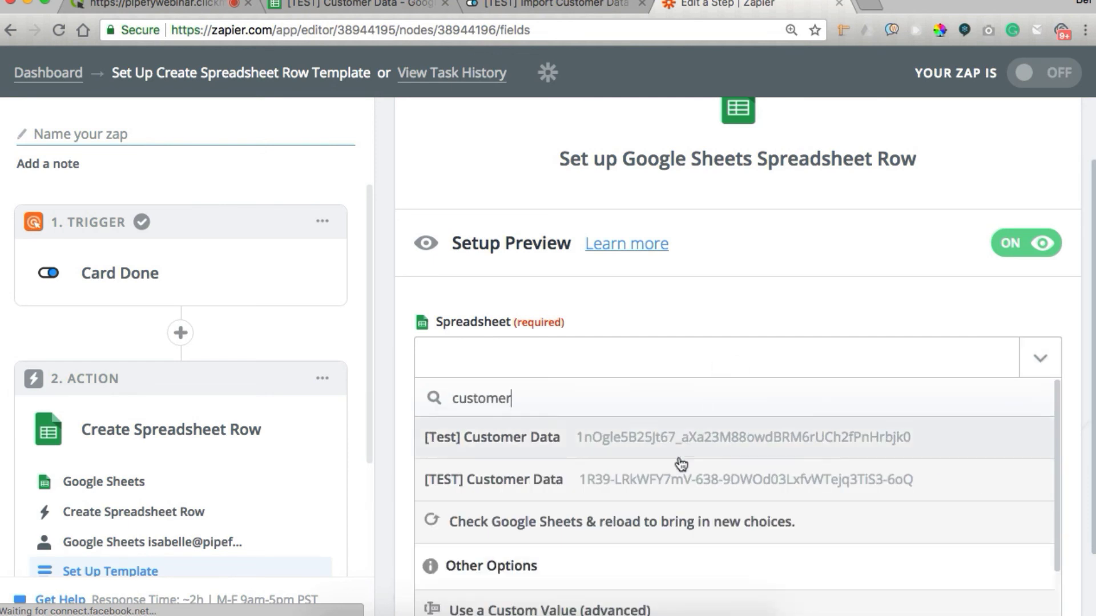
click(672, 482)
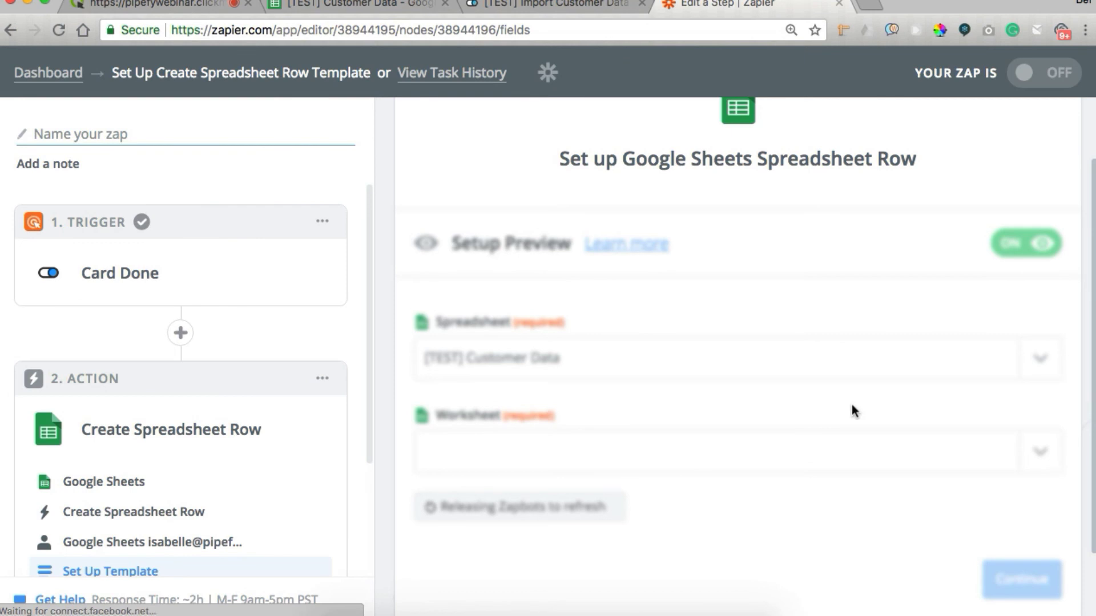
click(1039, 457)
scroll(959, 480, down, 3)
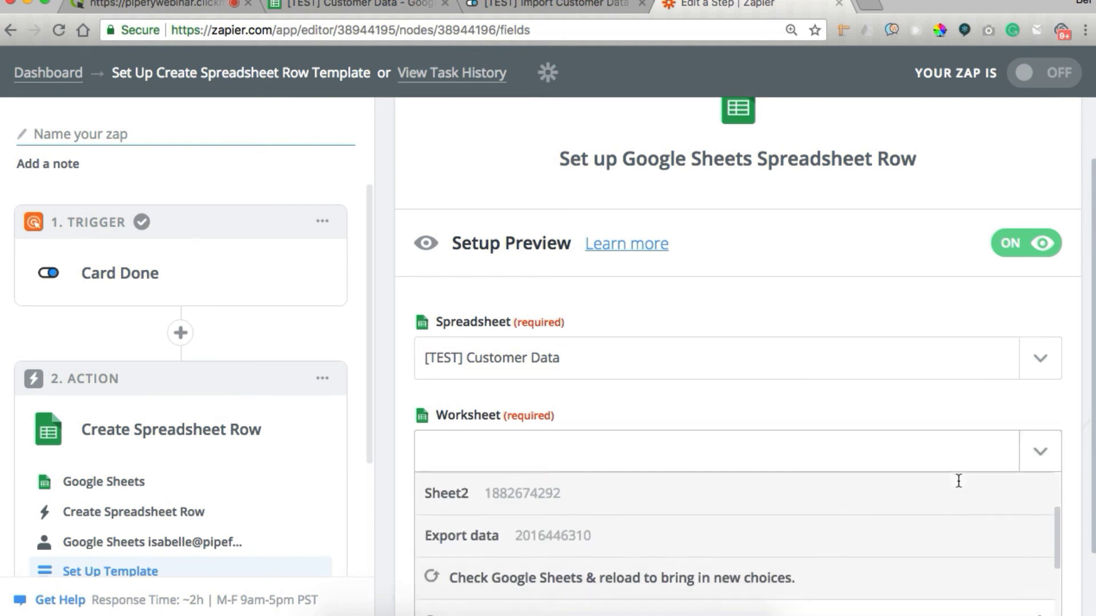
click(695, 536)
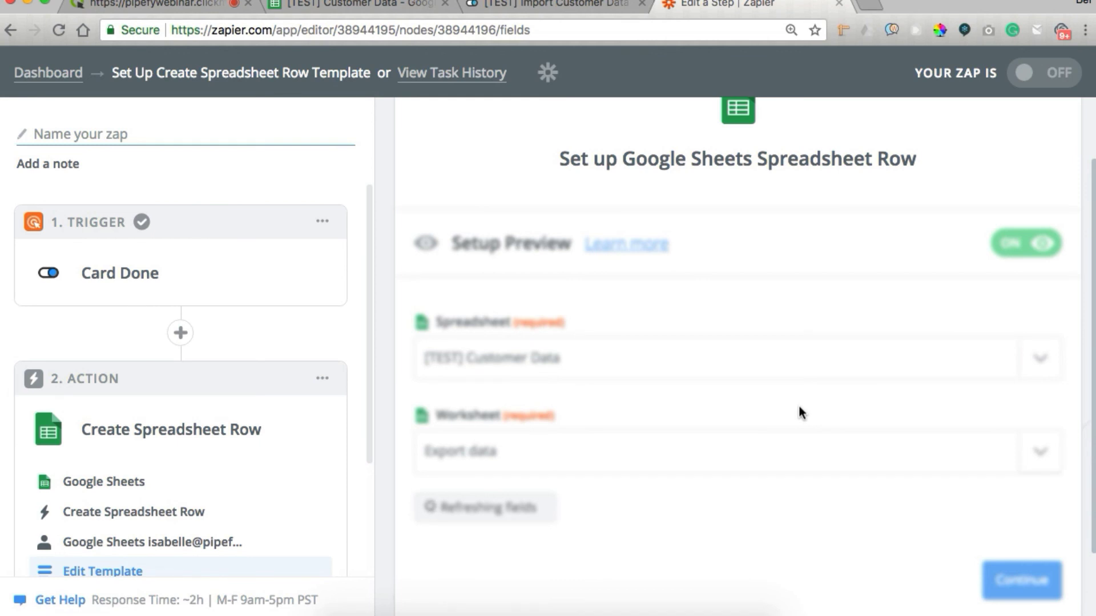
scroll(843, 402, down, 5)
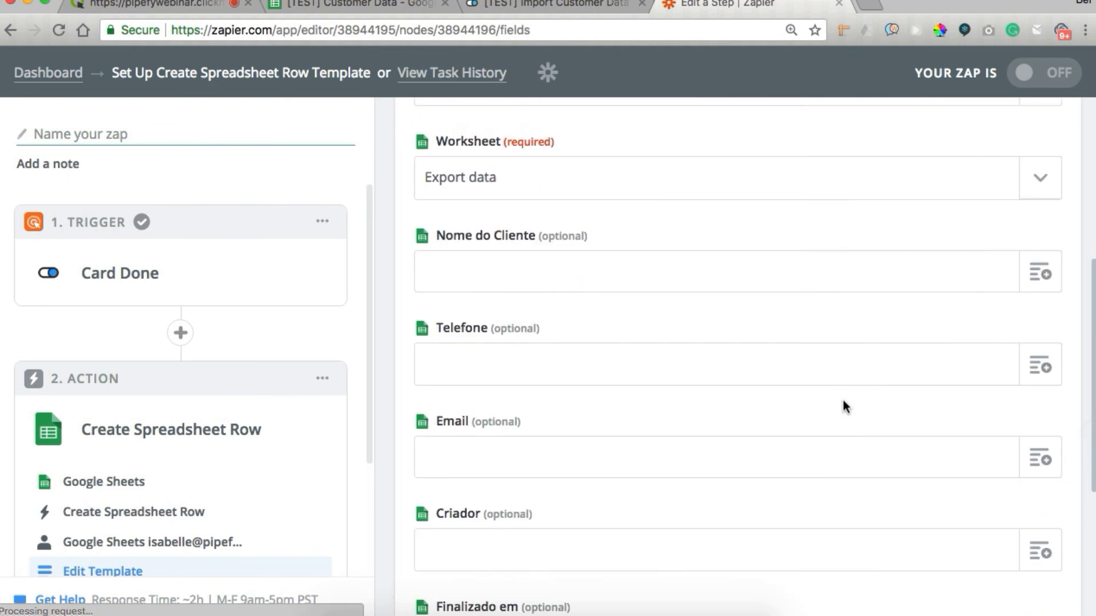
Check the column headers of the Export data sheet in Google Sheets and the cards in the Pipefy pipe, and return to Zapier.
click(378, 12)
click(300, 594)
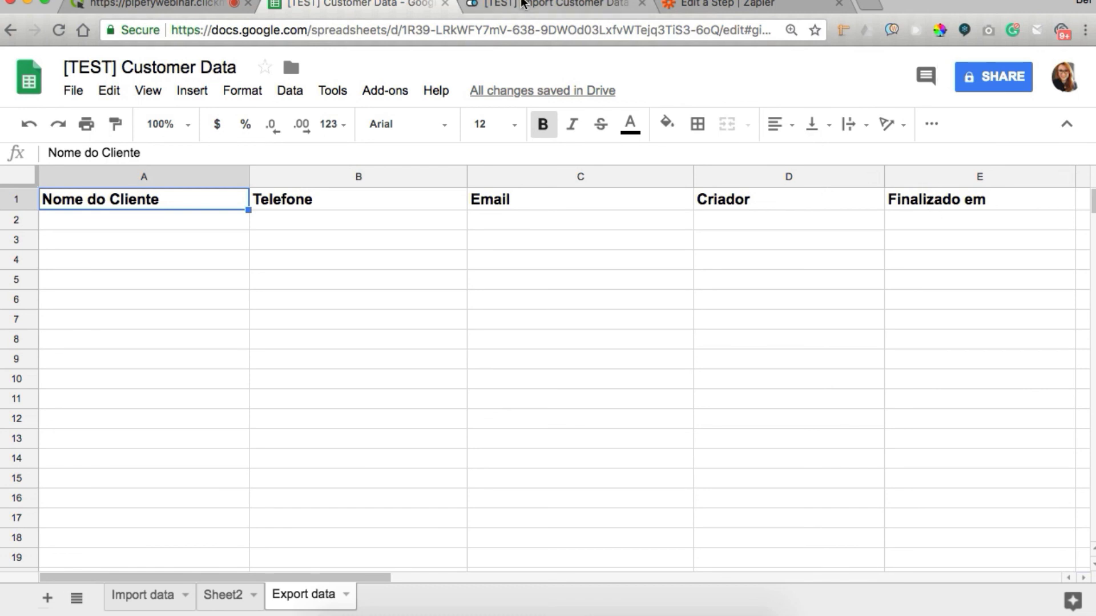
click(523, 5)
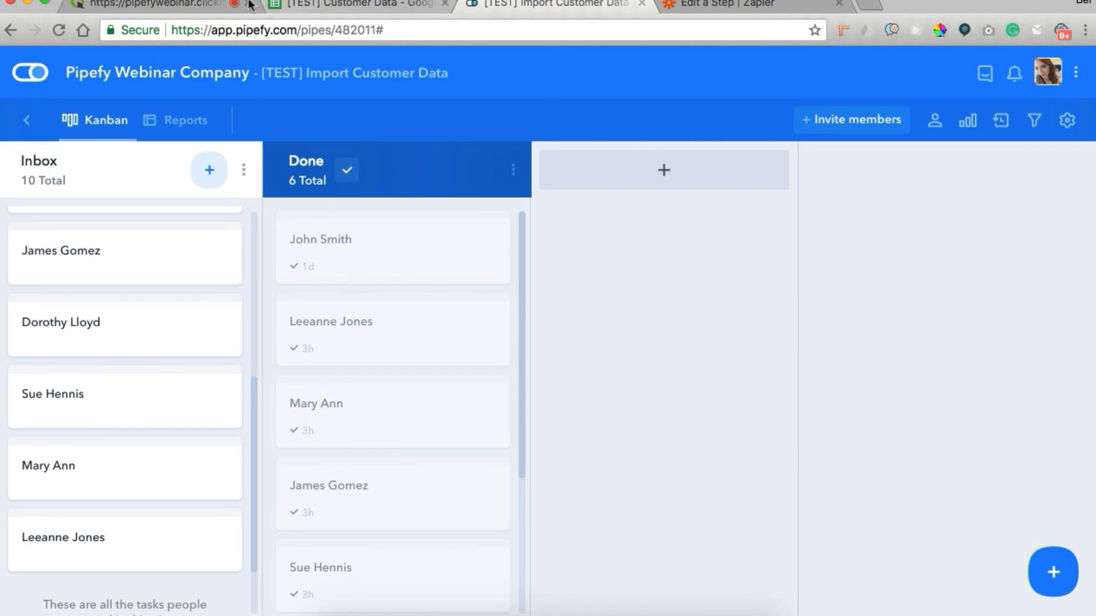
click(687, 5)
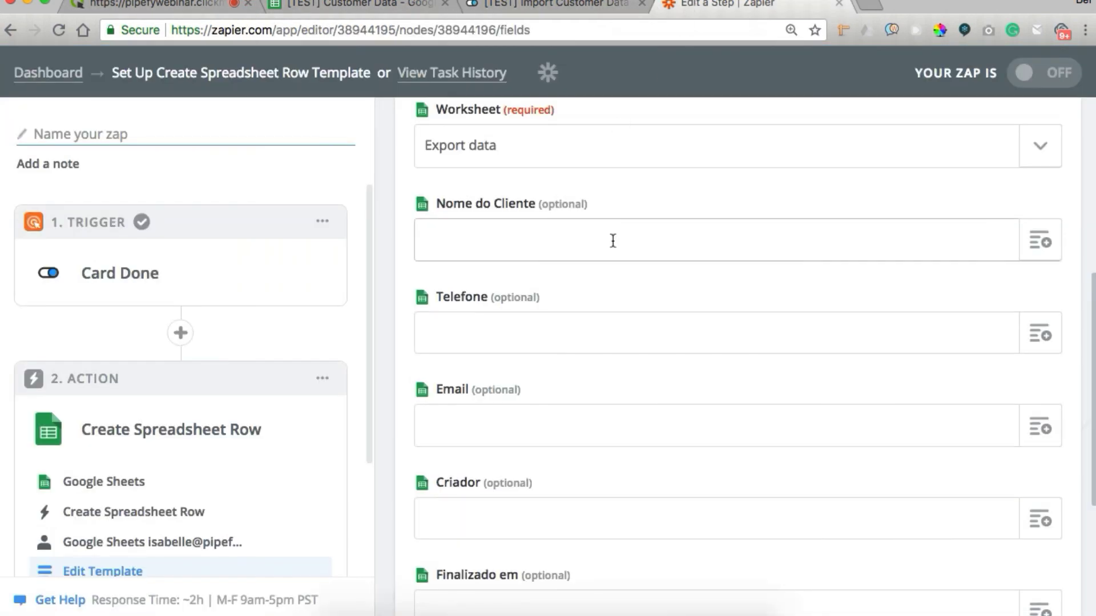
Map the Nome do Cliente, Telefone and Email columns to the matching fields of the Card Done trigger.
click(1040, 238)
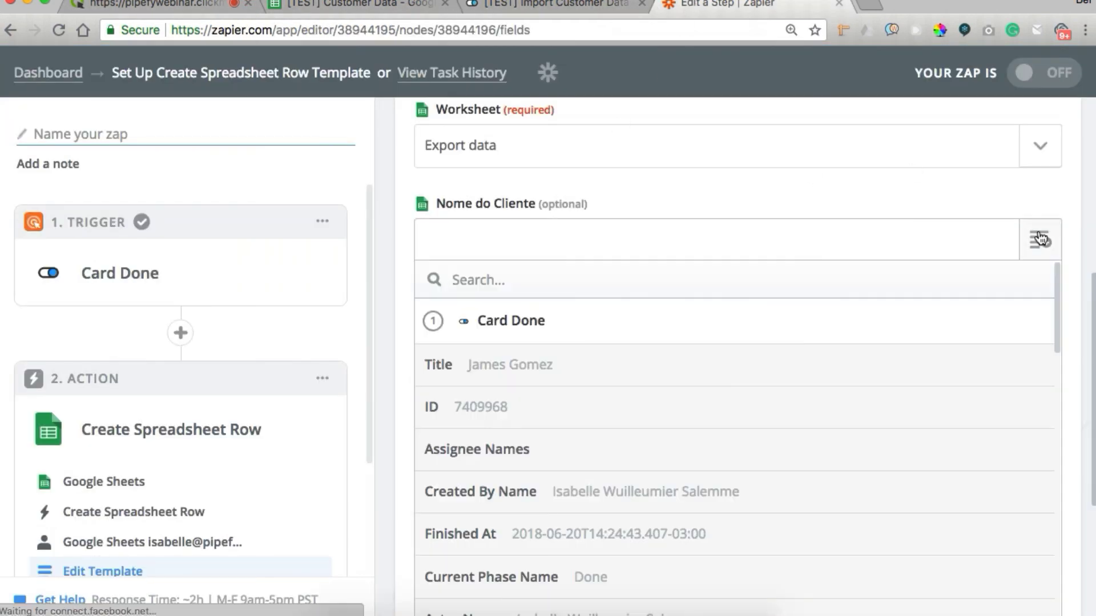
text(nom)
click(697, 368)
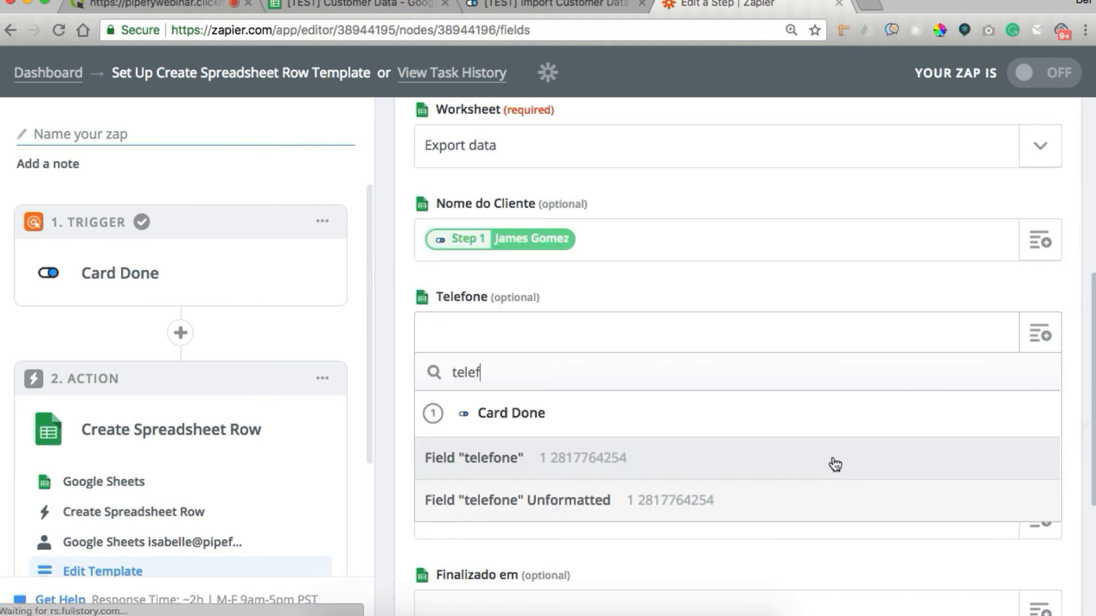
click(835, 464)
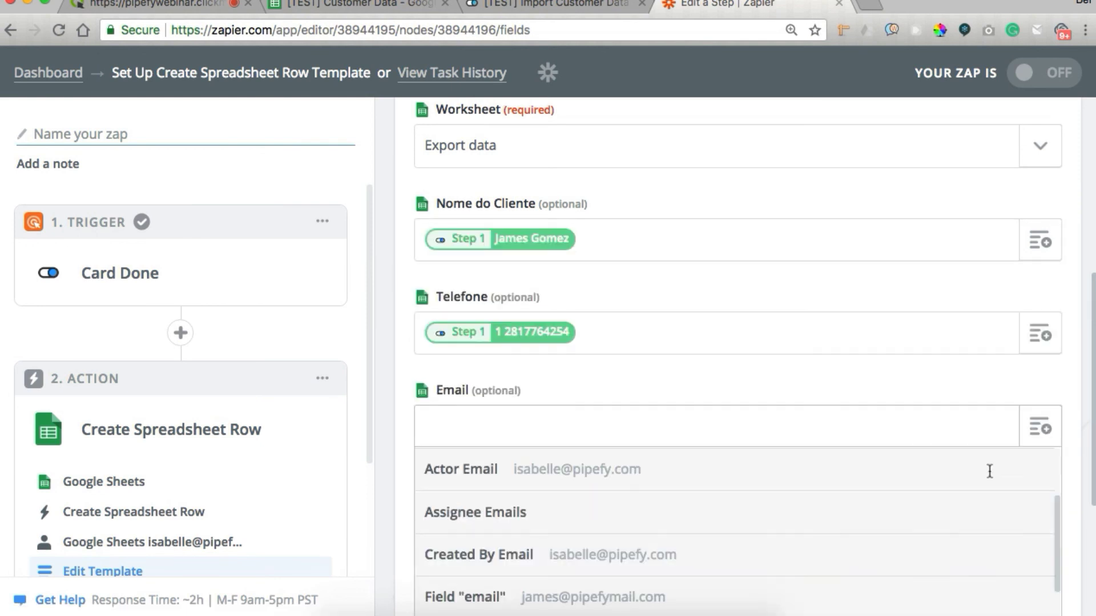
click(778, 597)
Map Criador to Created By Name and Finalizado em to Finished At, and continue to the action test.
scroll(968, 326, down, 4)
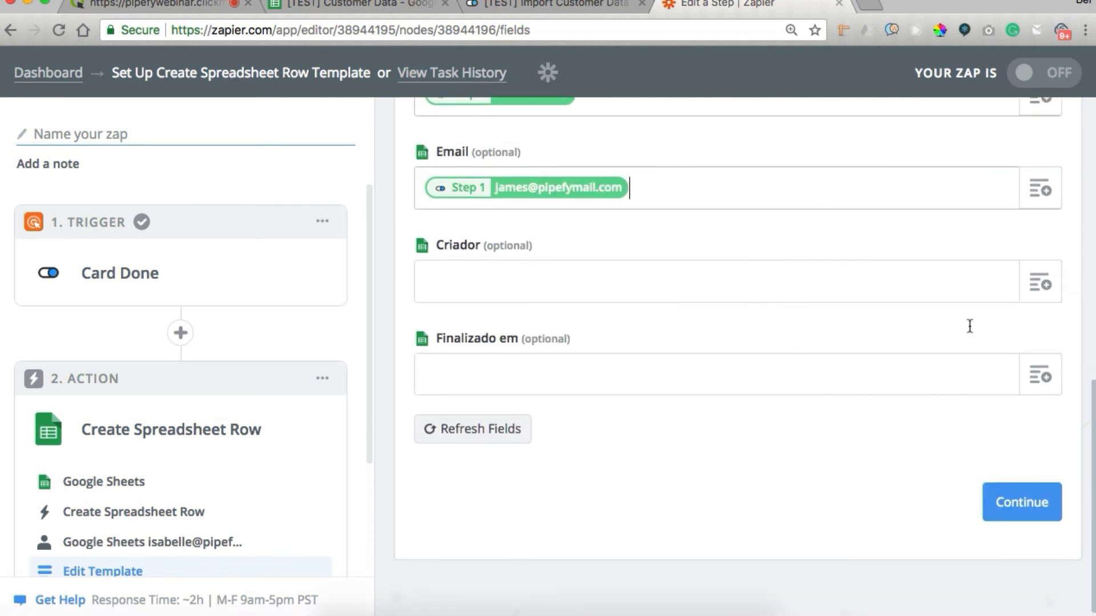
click(1041, 286)
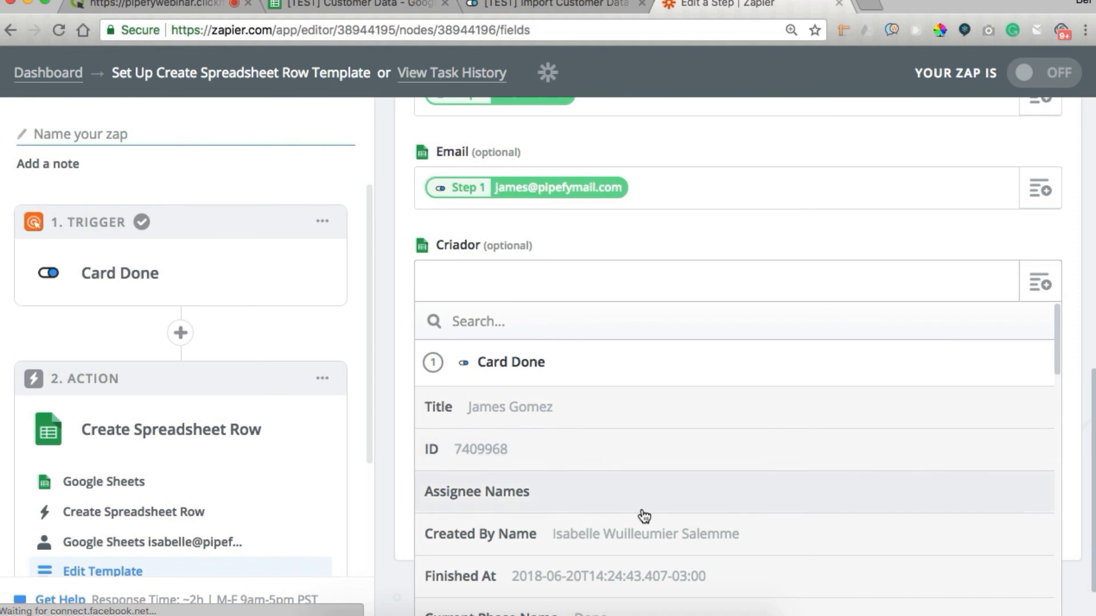
click(633, 531)
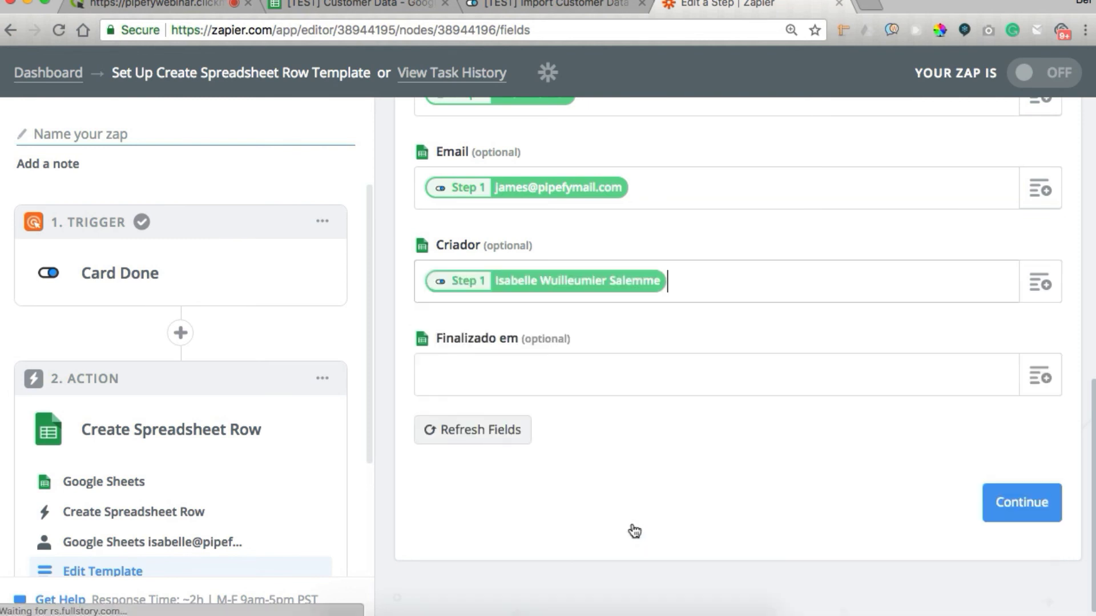
click(1040, 375)
text(fini)
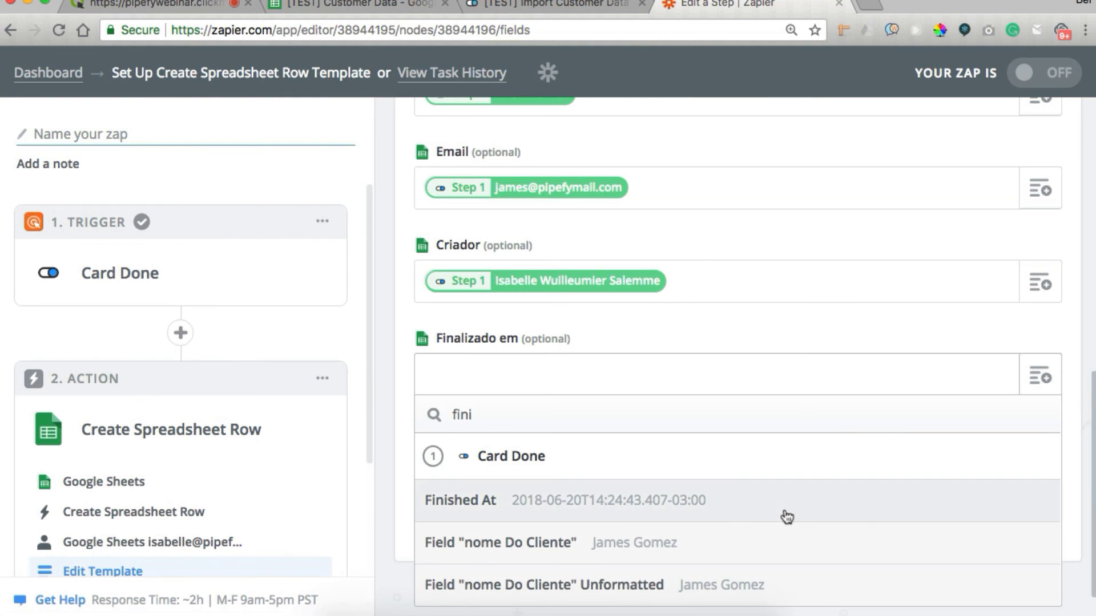
click(787, 516)
scroll(809, 305, up, 2)
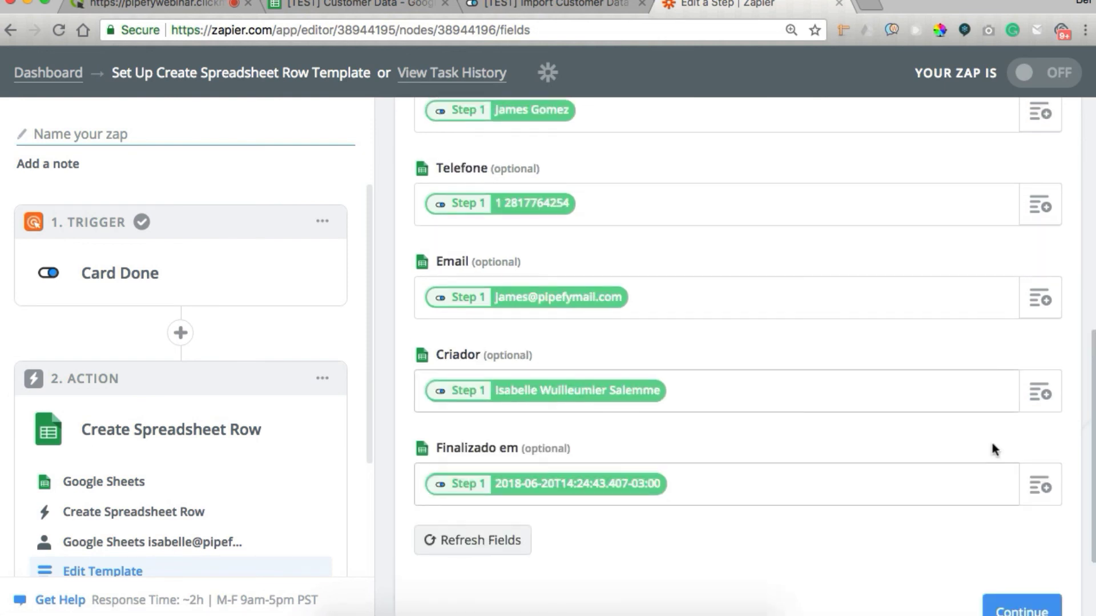
scroll(994, 437, down, 1)
click(1011, 552)
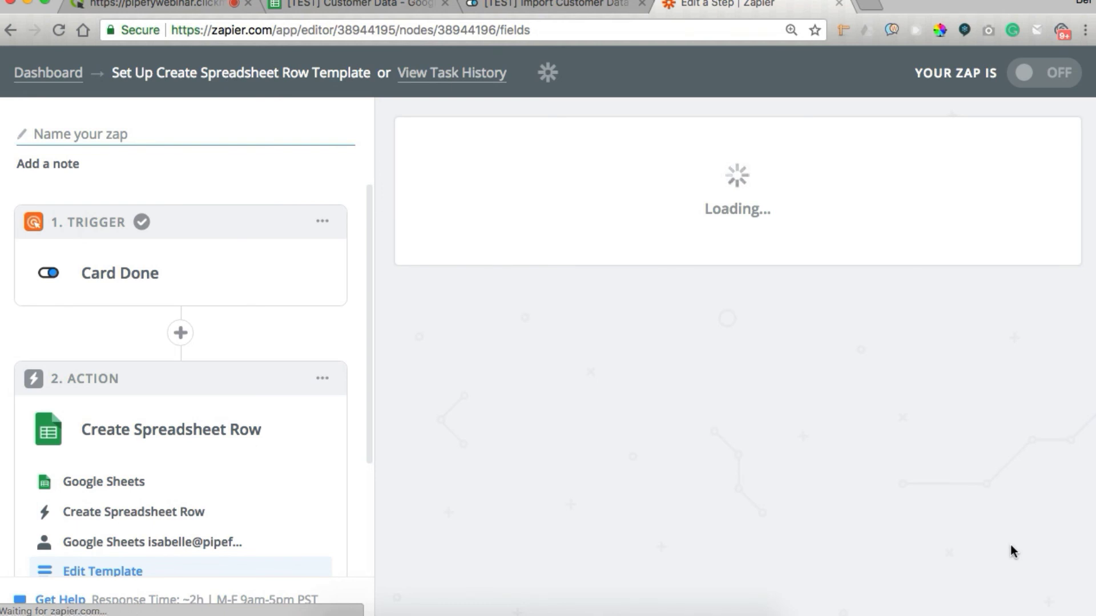
Review the sample row and send the test spreadsheet row to Google Sheets.
scroll(902, 399, down, 1)
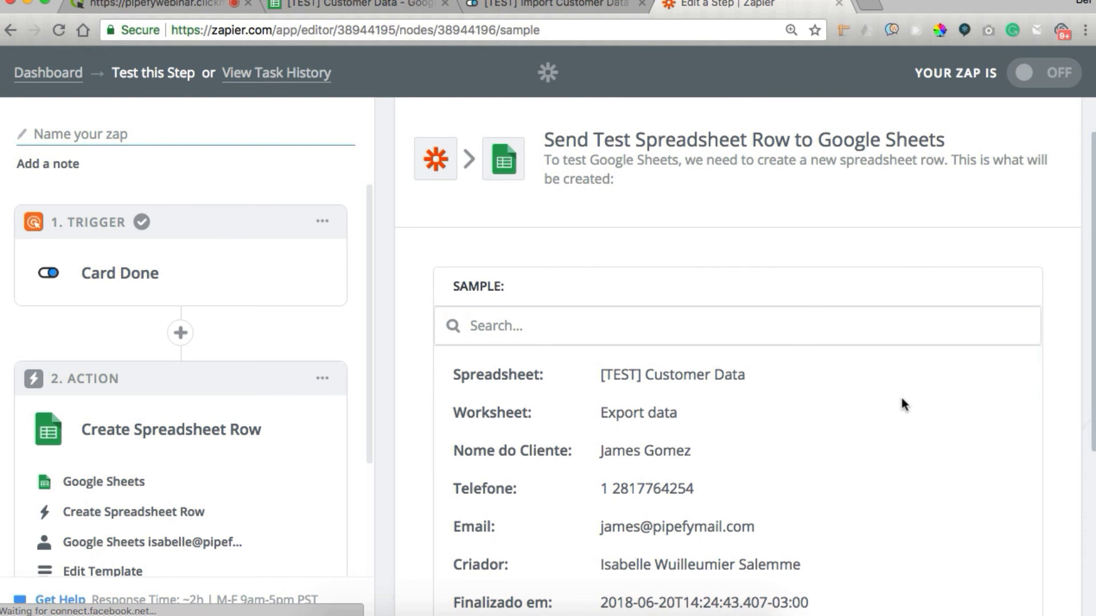
scroll(902, 399, down, 4)
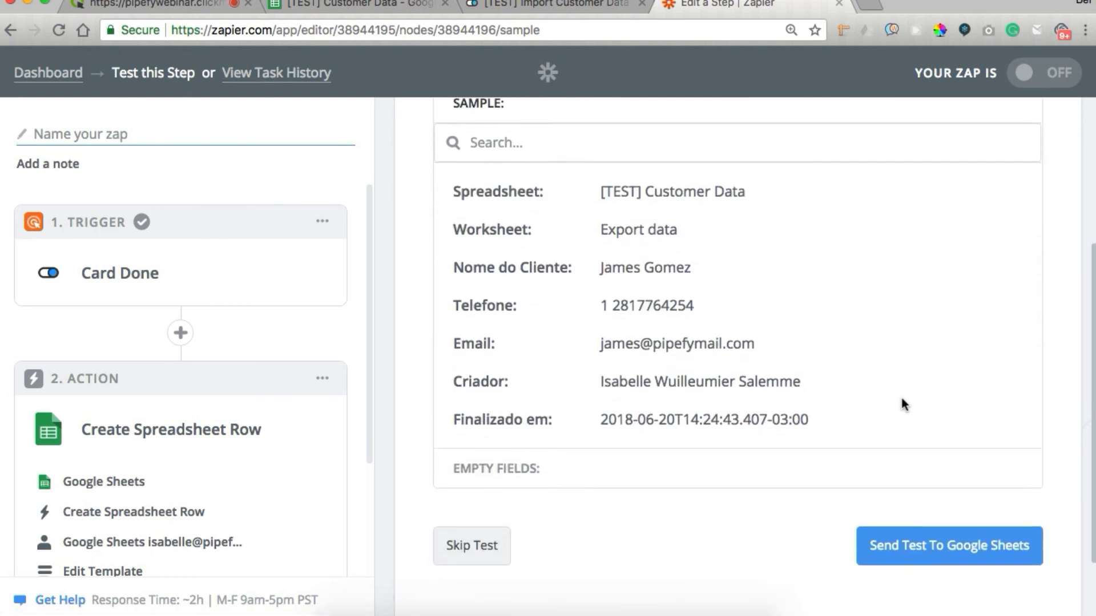
click(887, 548)
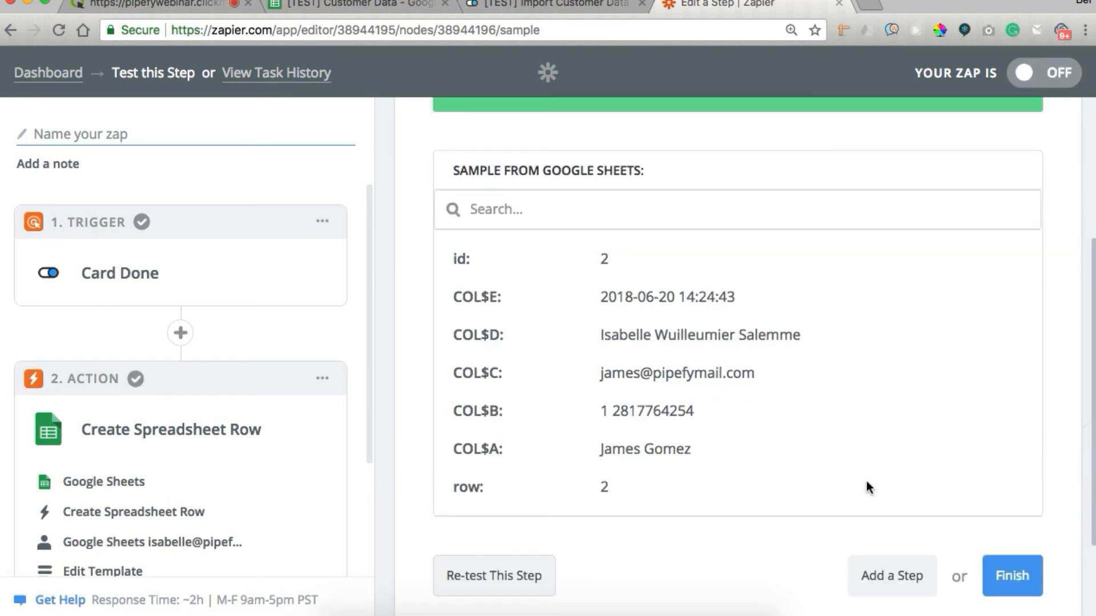
Check the test row in the Export data sheet in Google Sheets, return to Zapier, and finish and turn on the Pipefy-to-Google Sheets zap.
click(370, 5)
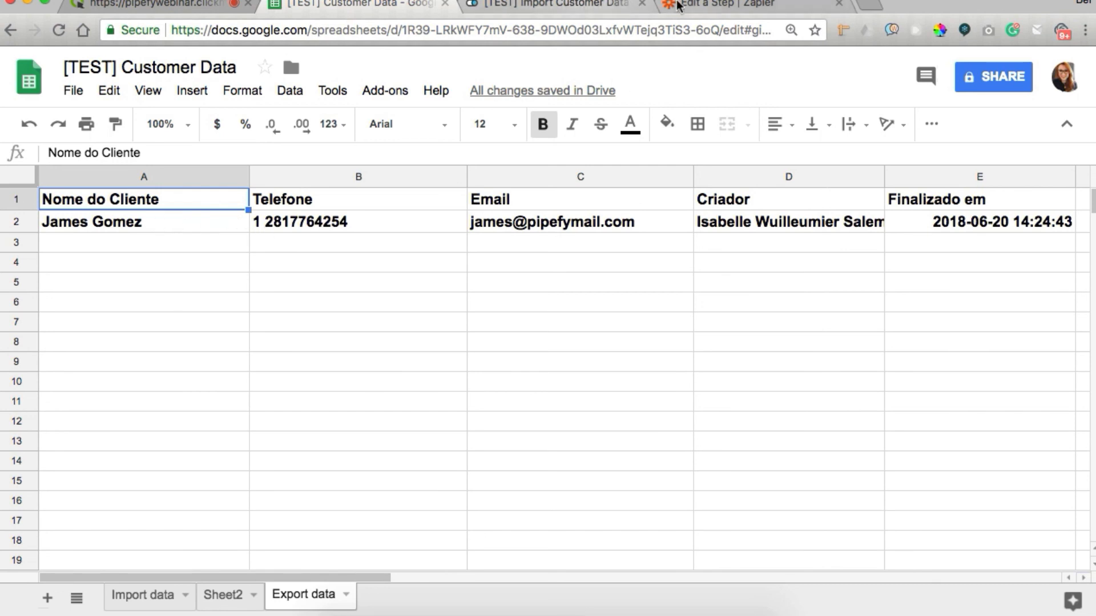
click(722, 5)
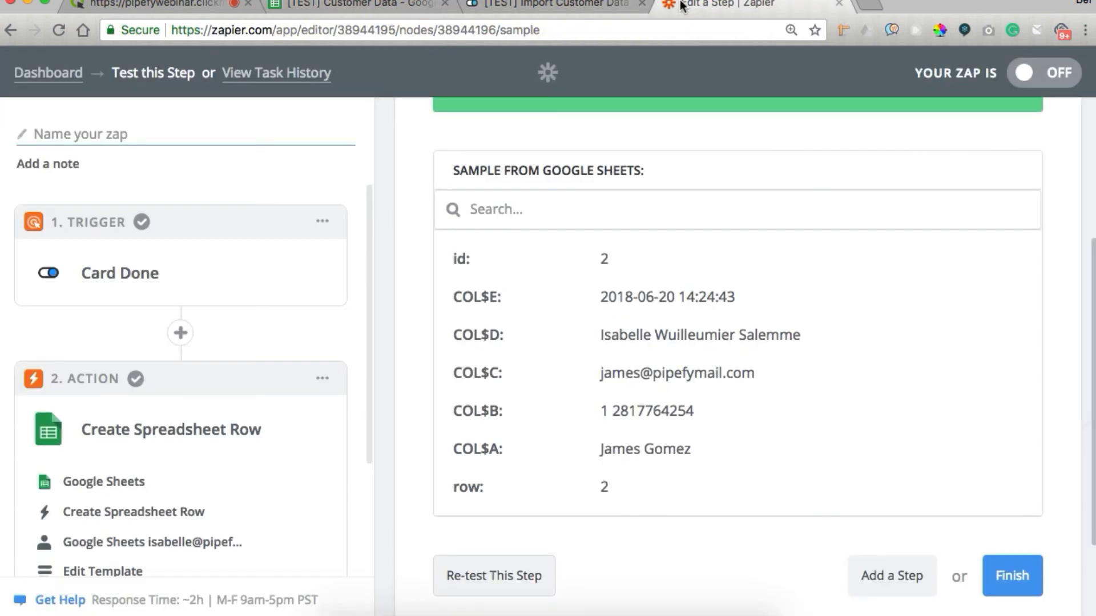
click(1008, 578)
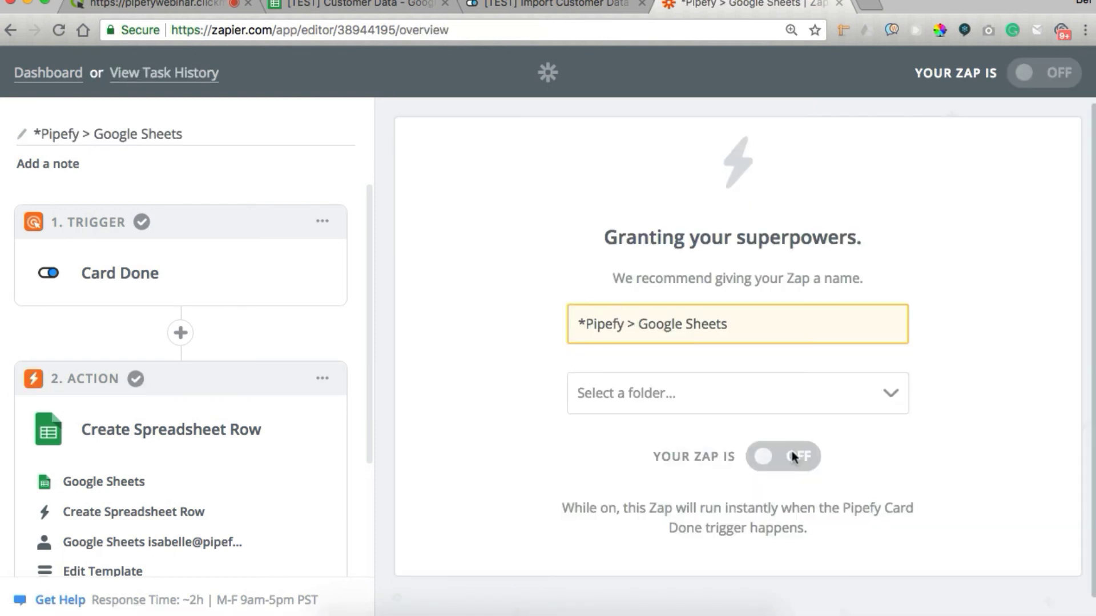
click(792, 454)
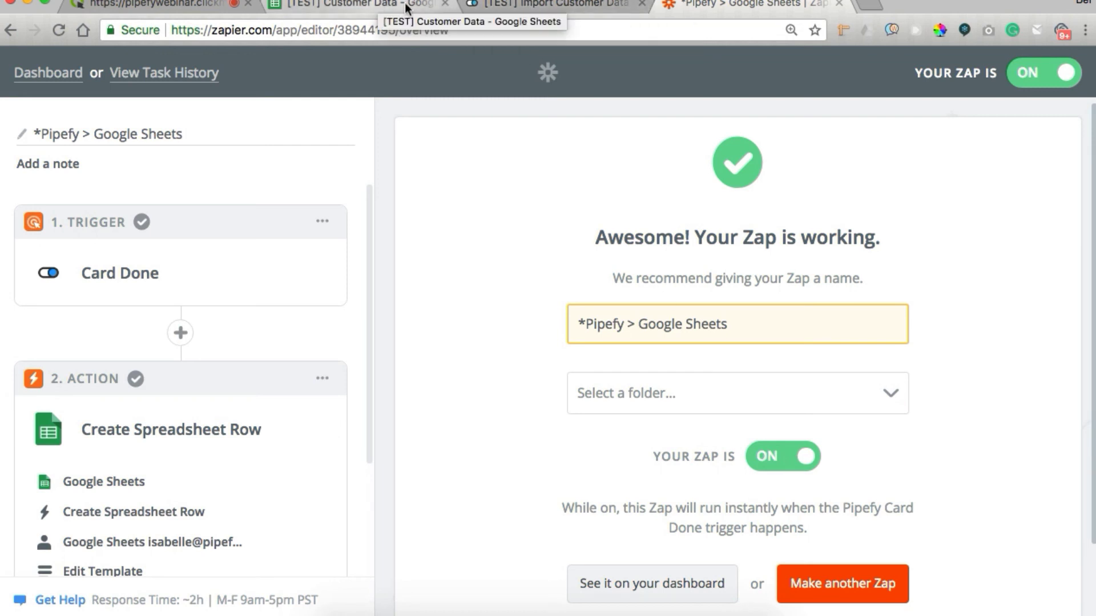
Switch to the Pipefy pipe and move four imported customer cards from Inbox to Done.
click(516, 6)
drag(158, 549, 334, 500)
drag(163, 464, 394, 485)
drag(178, 458, 309, 469)
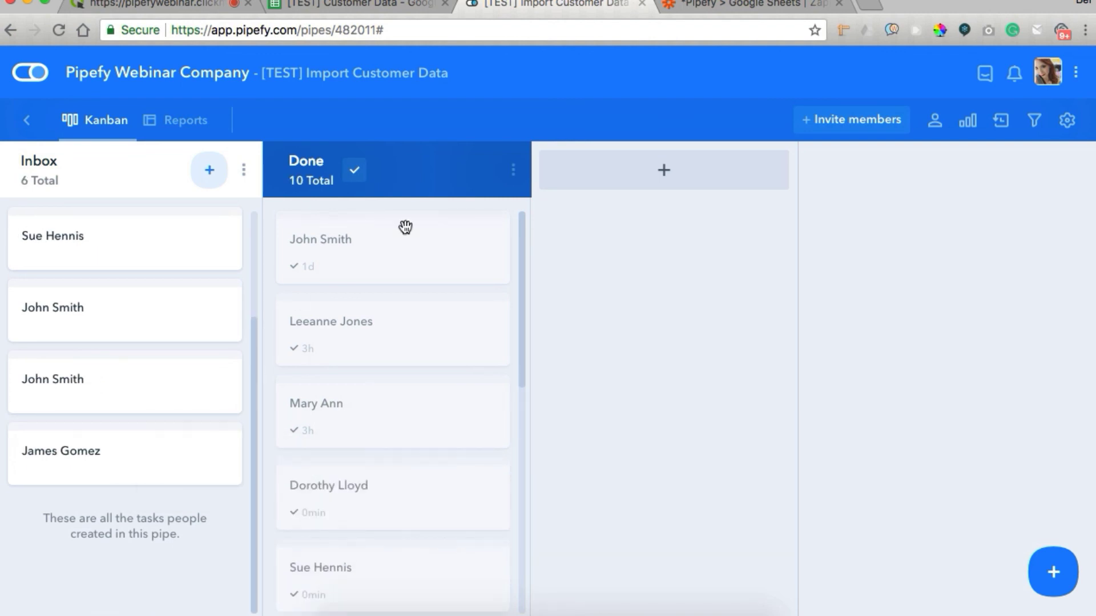
Switch to Google Sheets and examine the exported customer rows in the Export data sheet, selecting rows 2 to 6.
click(371, 7)
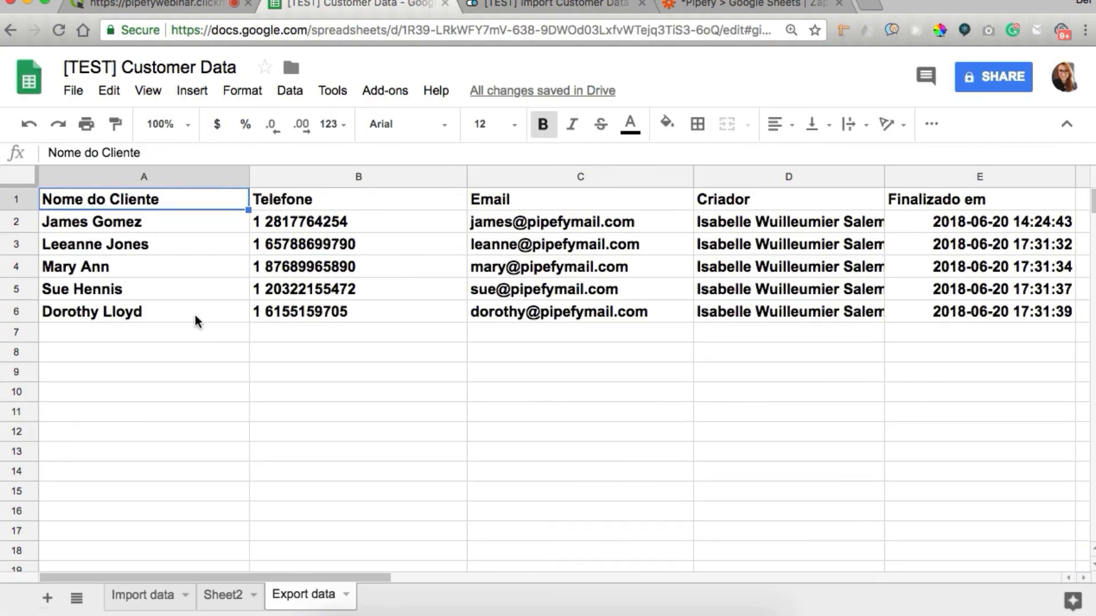
drag(16, 222, 16, 311)
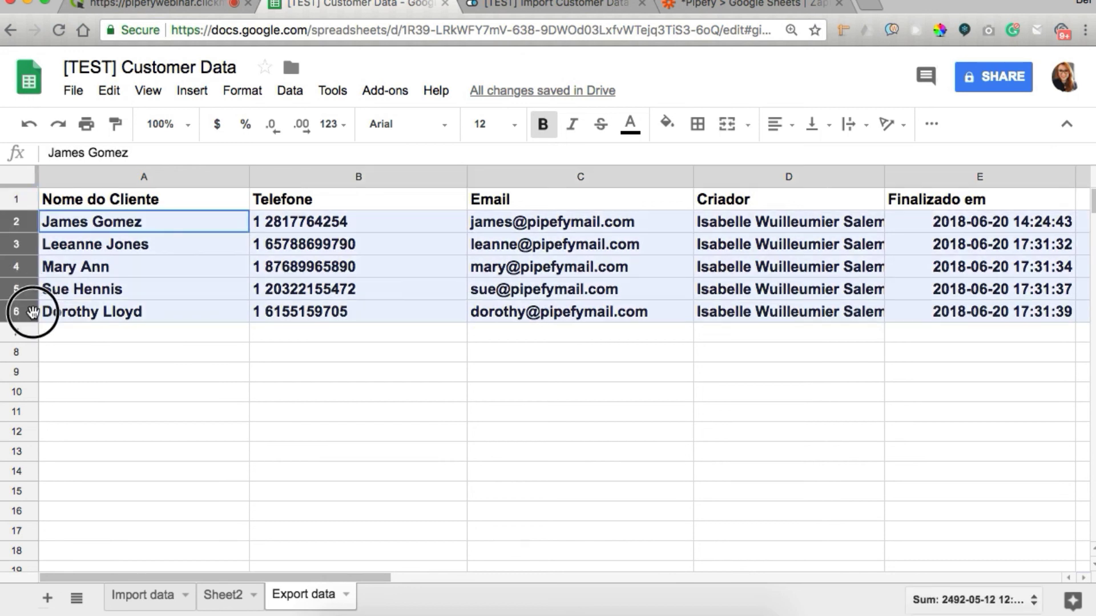
key(super+backslash)
click(311, 377)
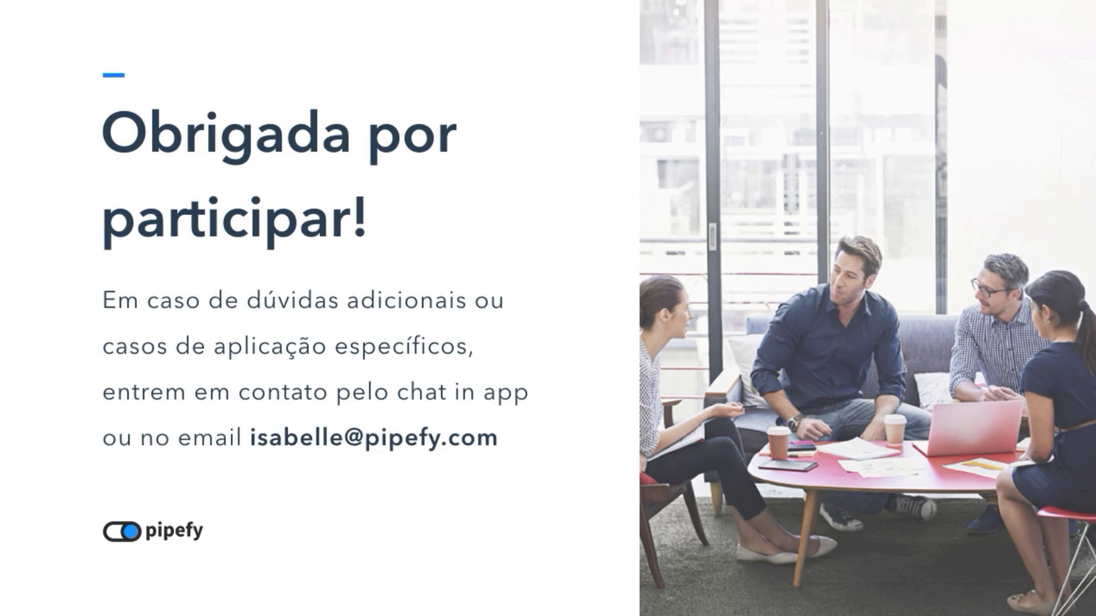